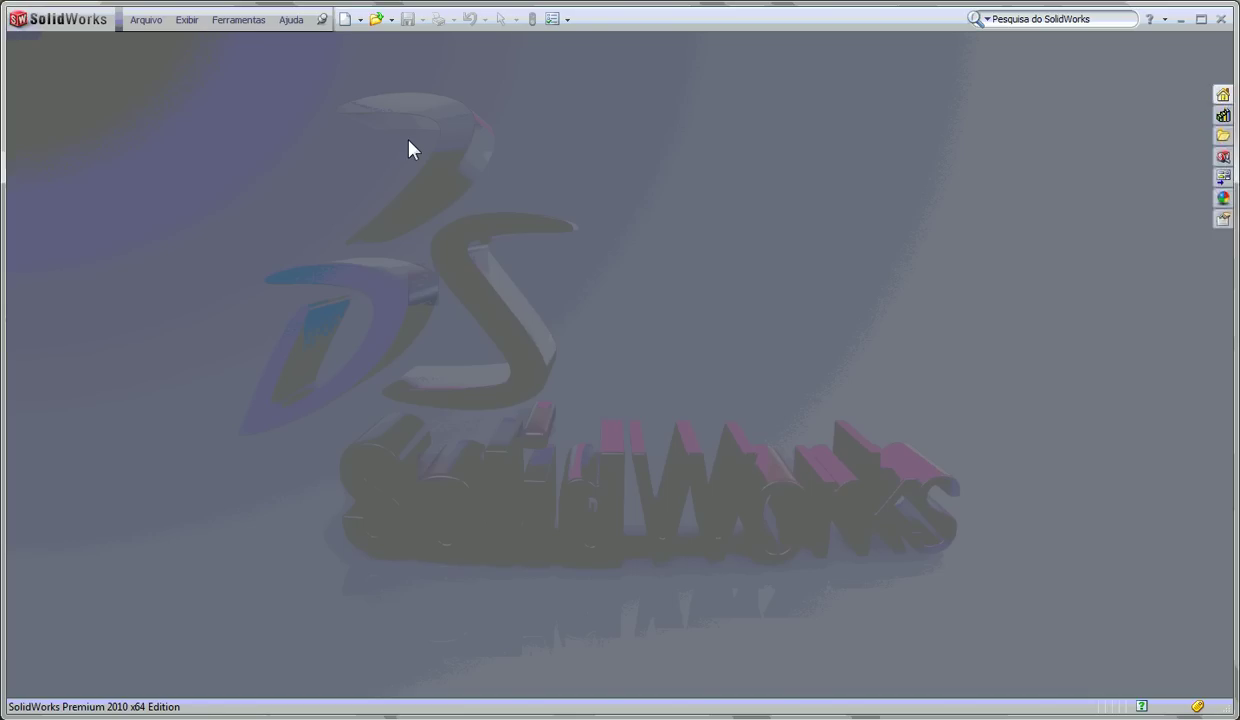
- Create a new part document from the Peça template
{"action": "left_click", "coordinate": [147, 20]}
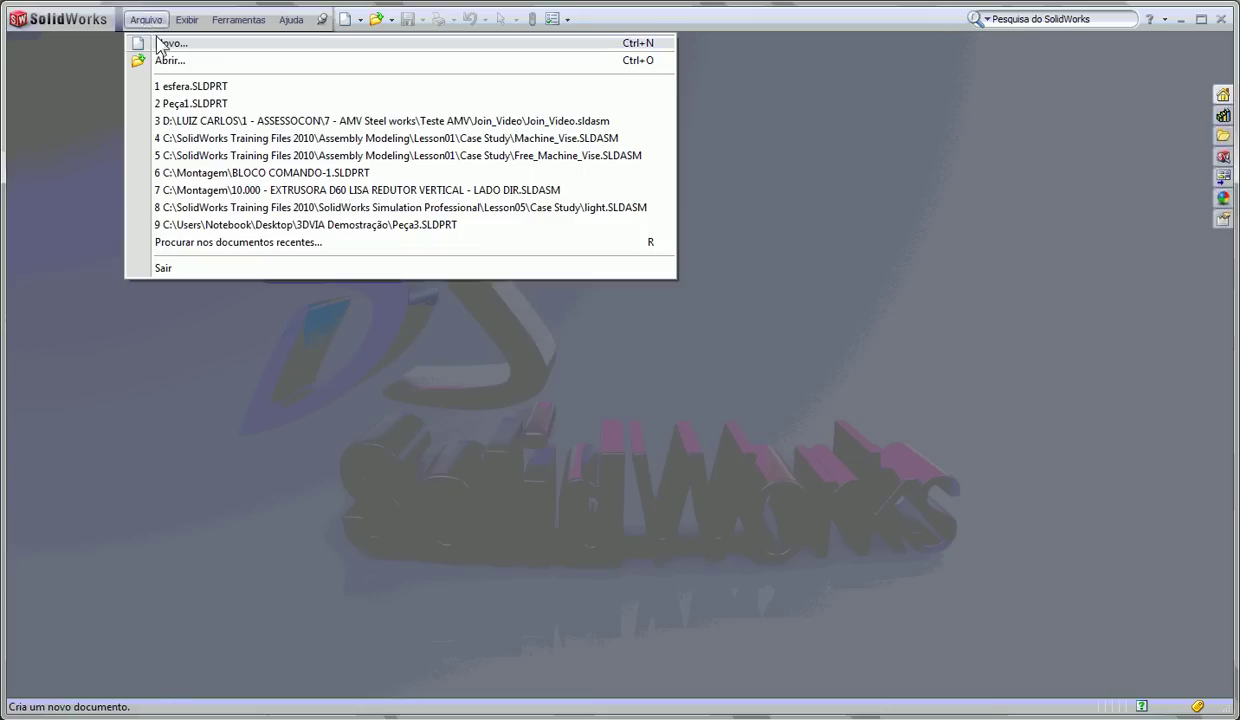
{"action": "left_click", "coordinate": [168, 44]}
{"action": "left_click", "coordinate": [609, 558]}
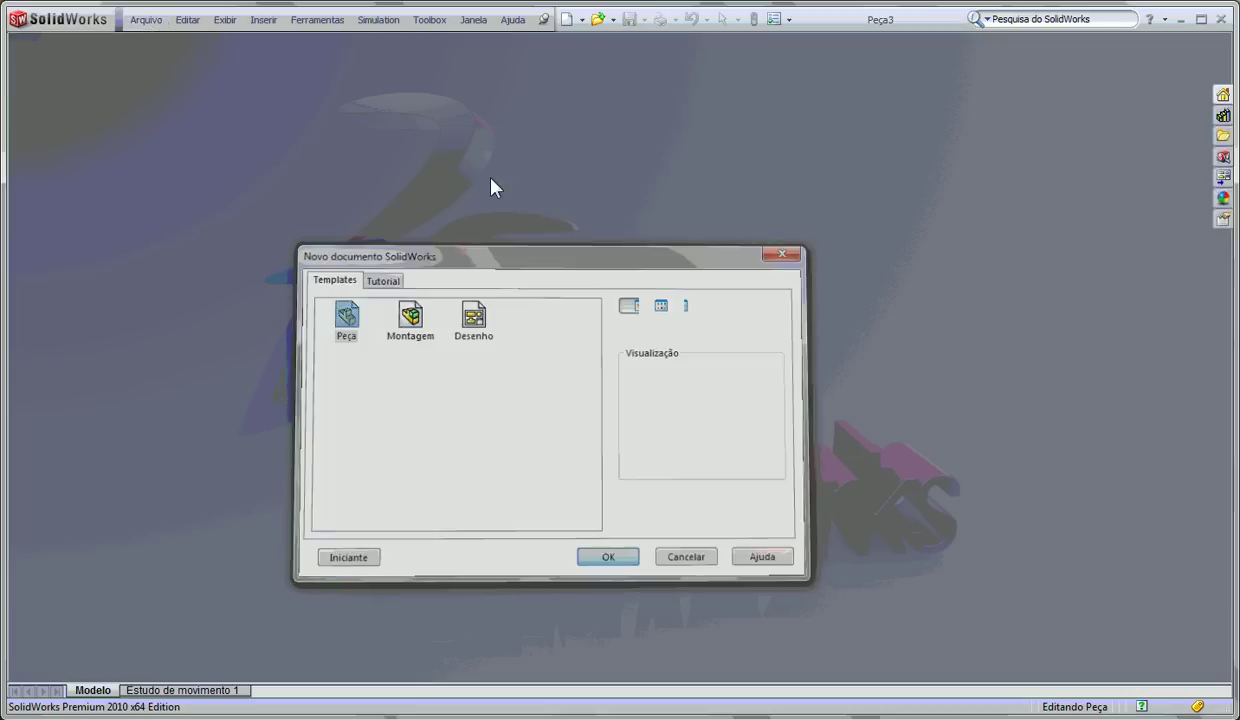
- Check the unit system of the new part in its document properties
{"action": "right_click", "coordinate": [90, 349]}
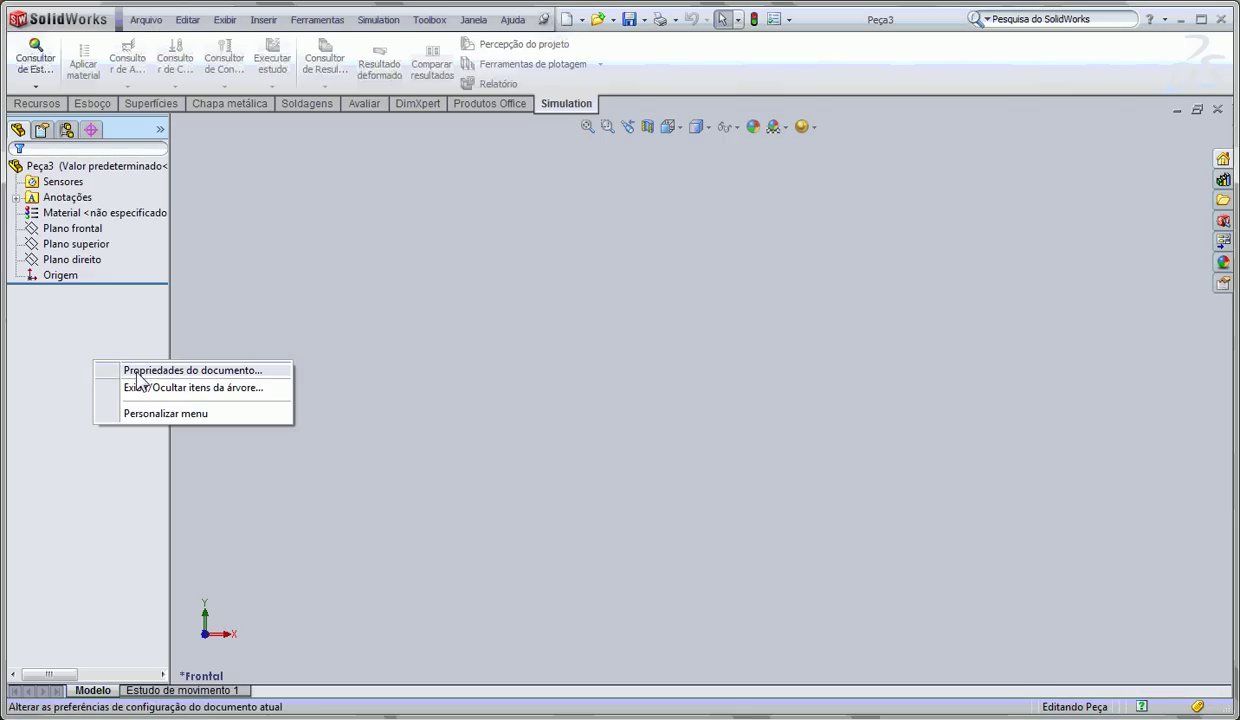
{"action": "left_click", "coordinate": [140, 363]}
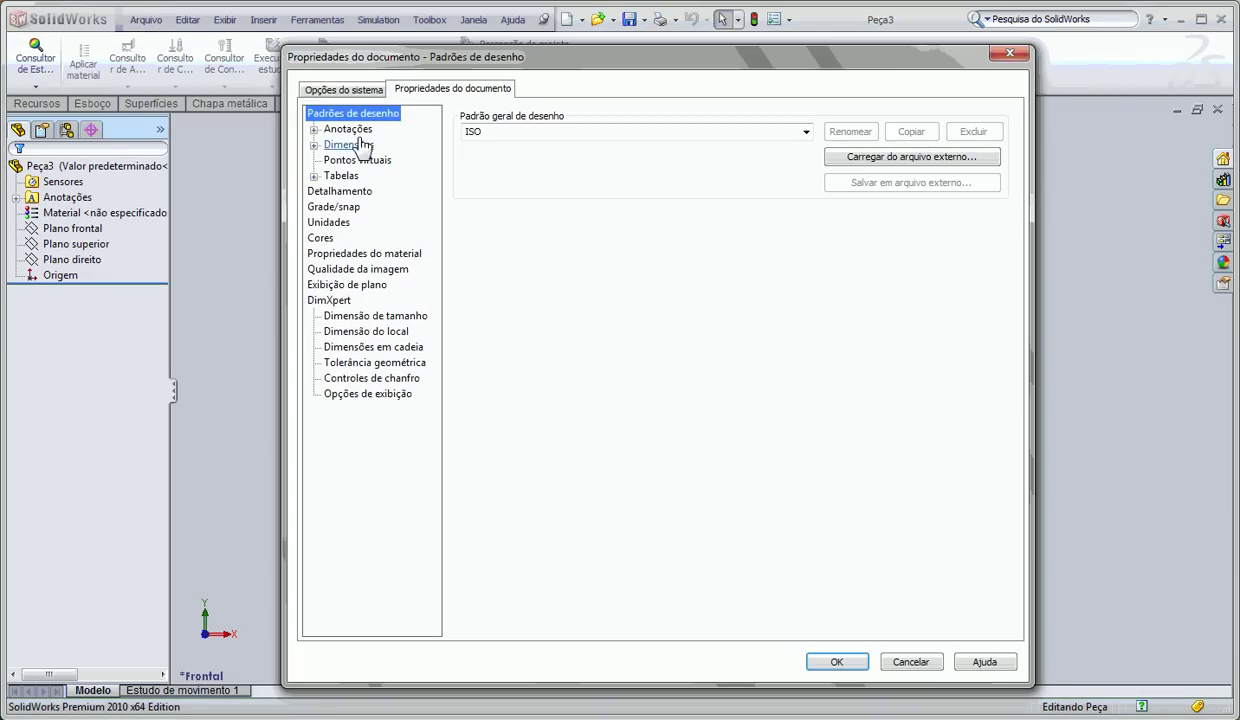
{"action": "left_click", "coordinate": [330, 222]}
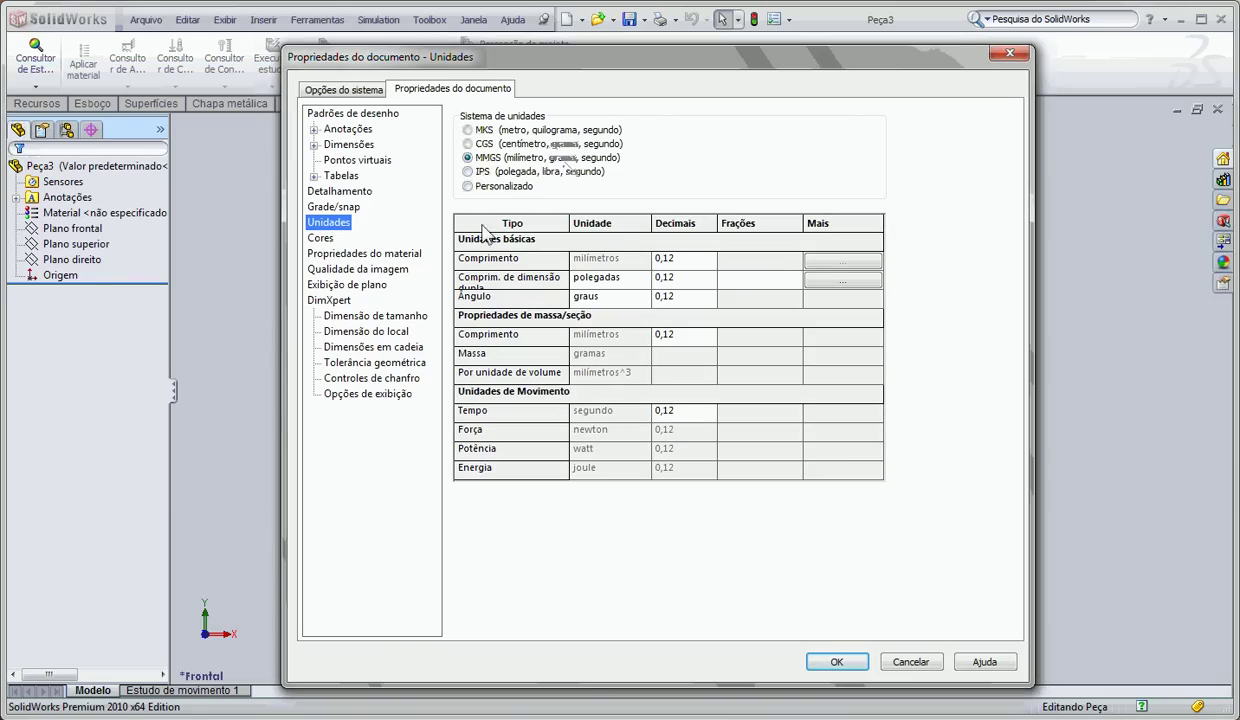
{"action": "left_click", "coordinate": [832, 661]}
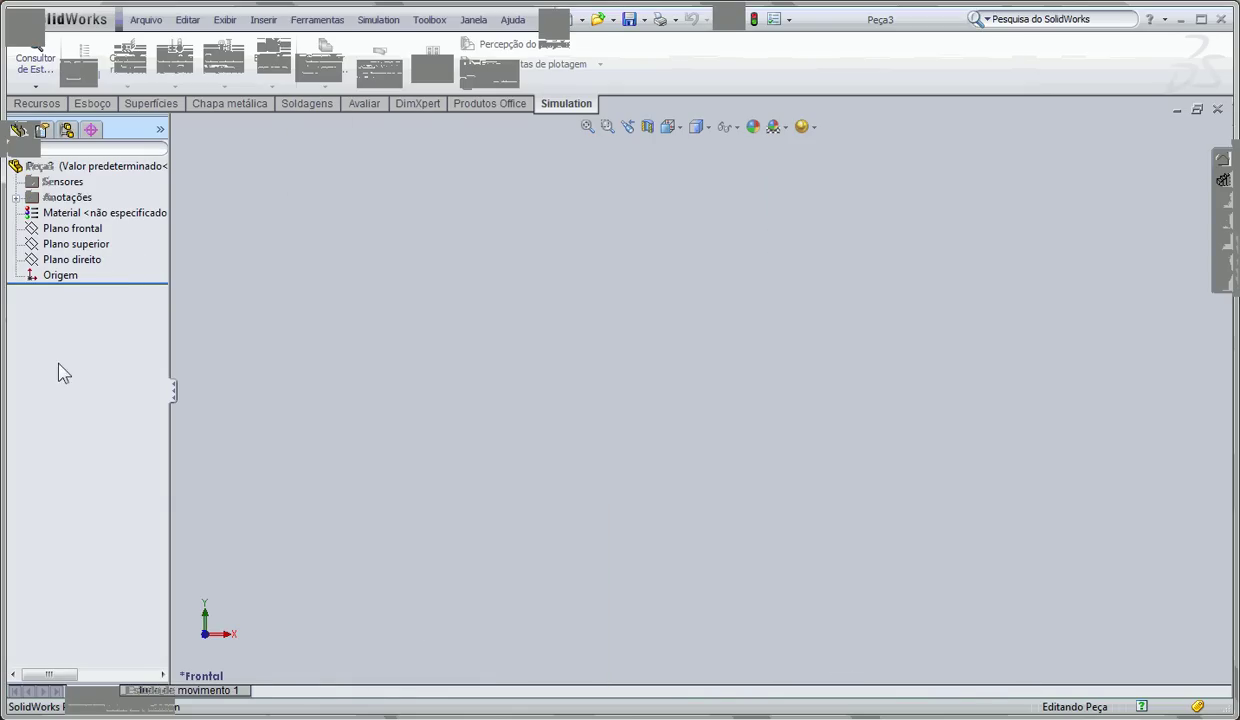
- Open the part's file properties at the custom properties table and move the dialog clear of the feature tree
{"action": "left_click", "coordinate": [147, 20]}
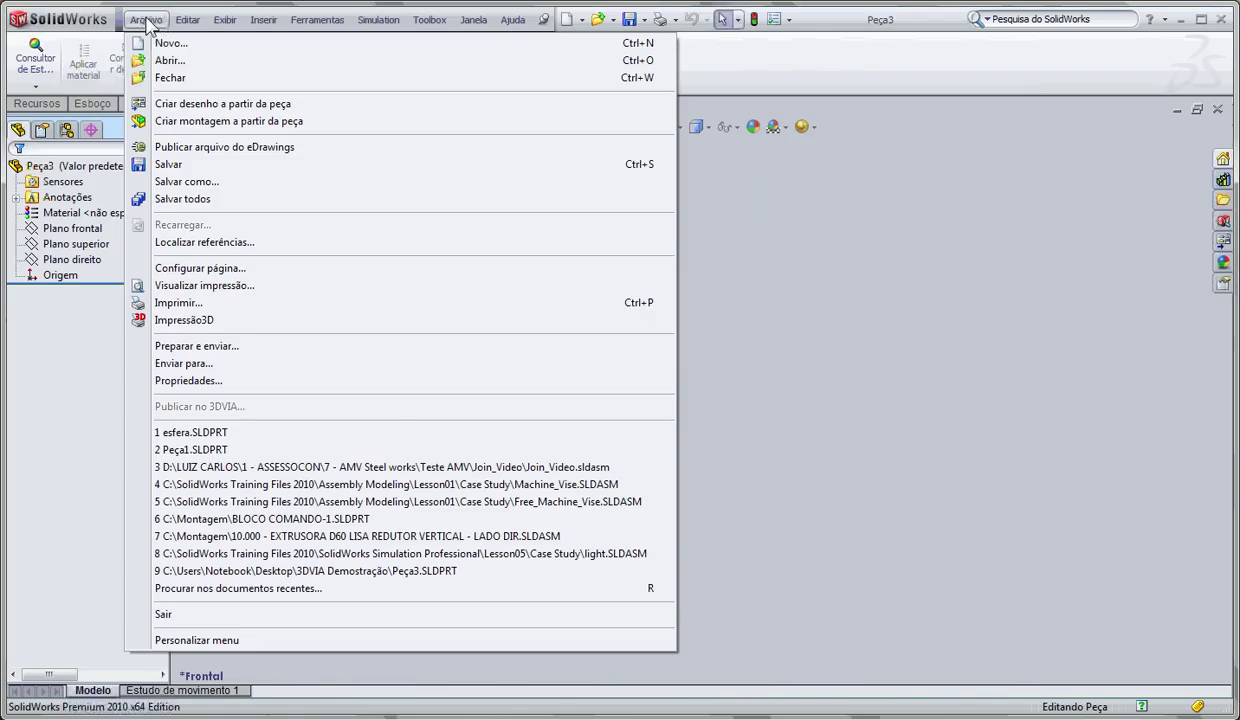
{"action": "left_click", "coordinate": [815, 180]}
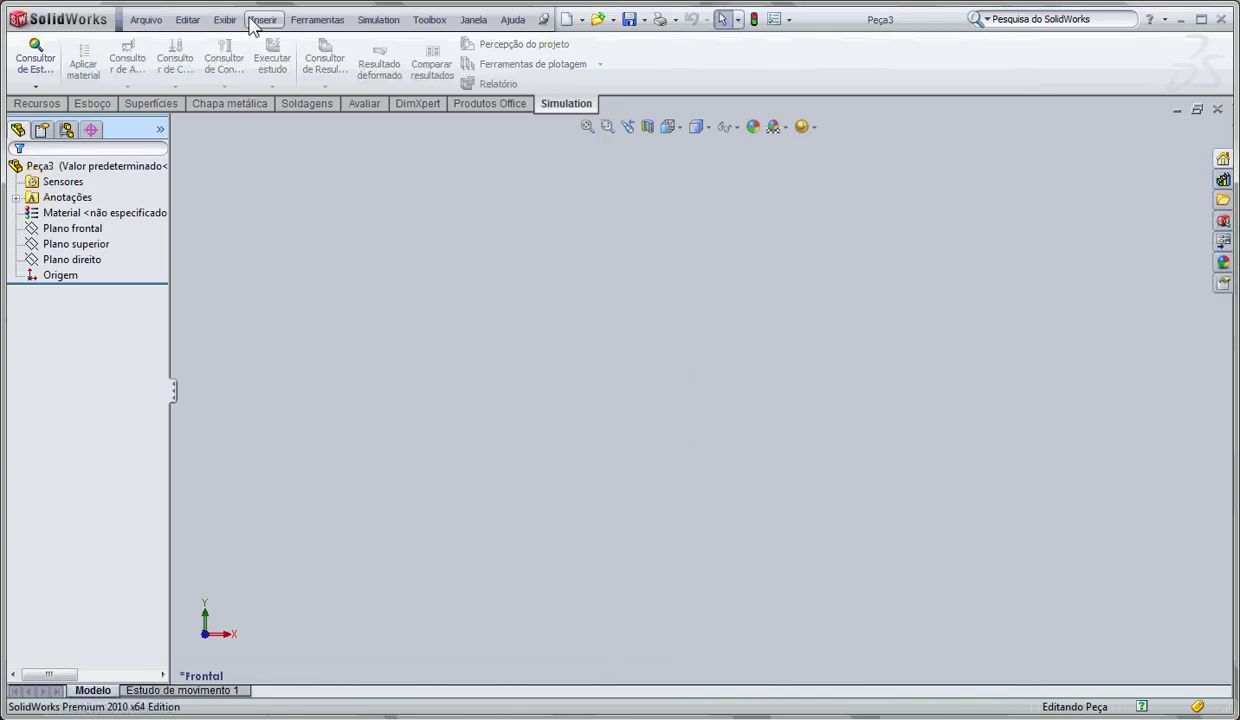
{"action": "left_click", "coordinate": [147, 20]}
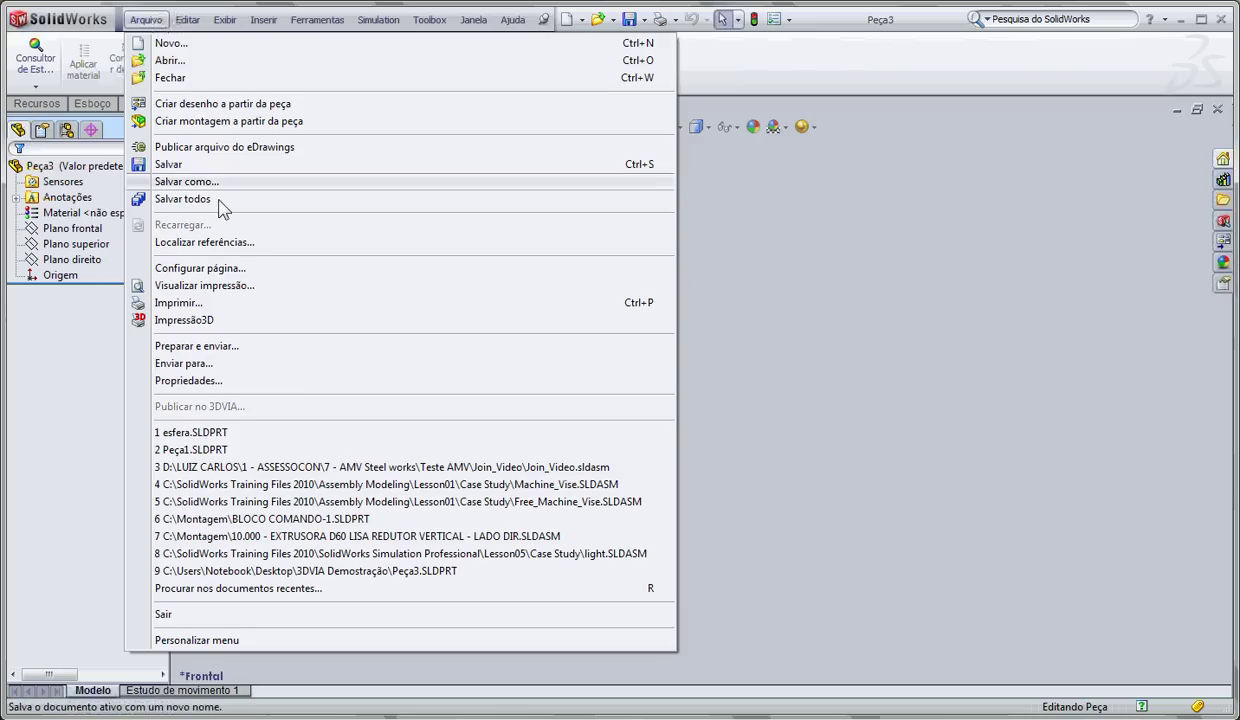
{"action": "left_click", "coordinate": [236, 382]}
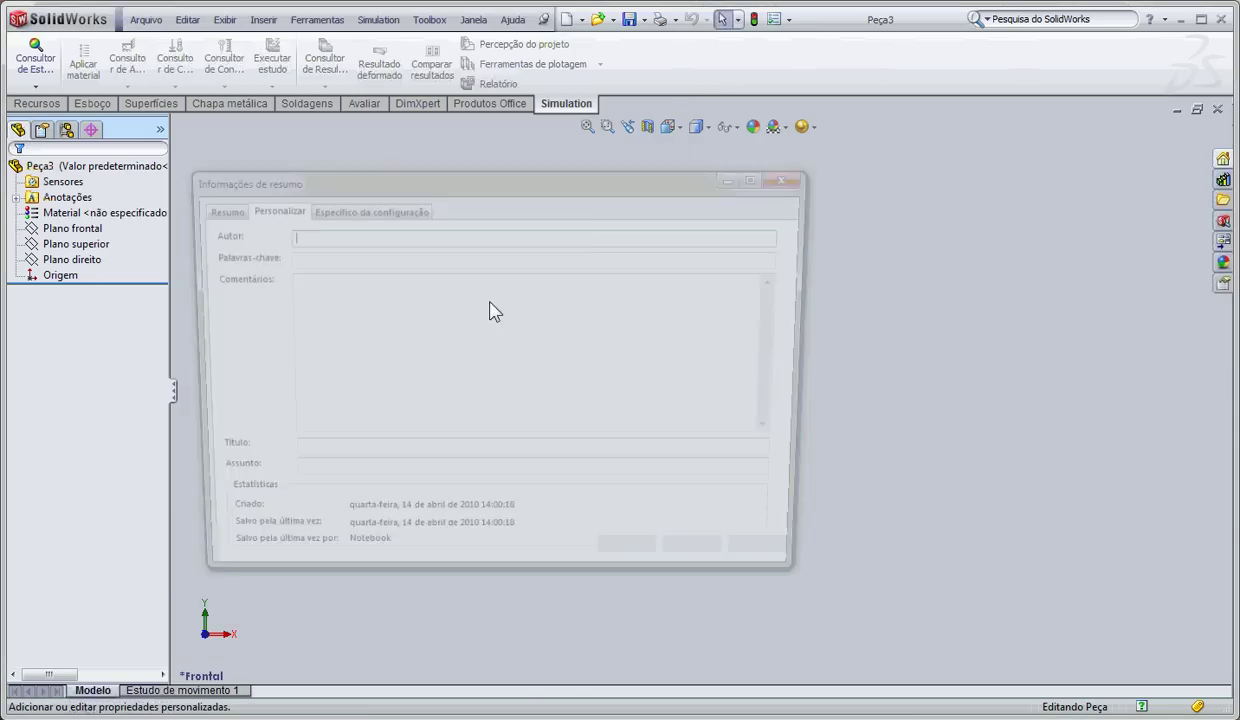
{"action": "left_click_drag", "start_coordinate": [532, 186], "coordinate": [737, 214]}
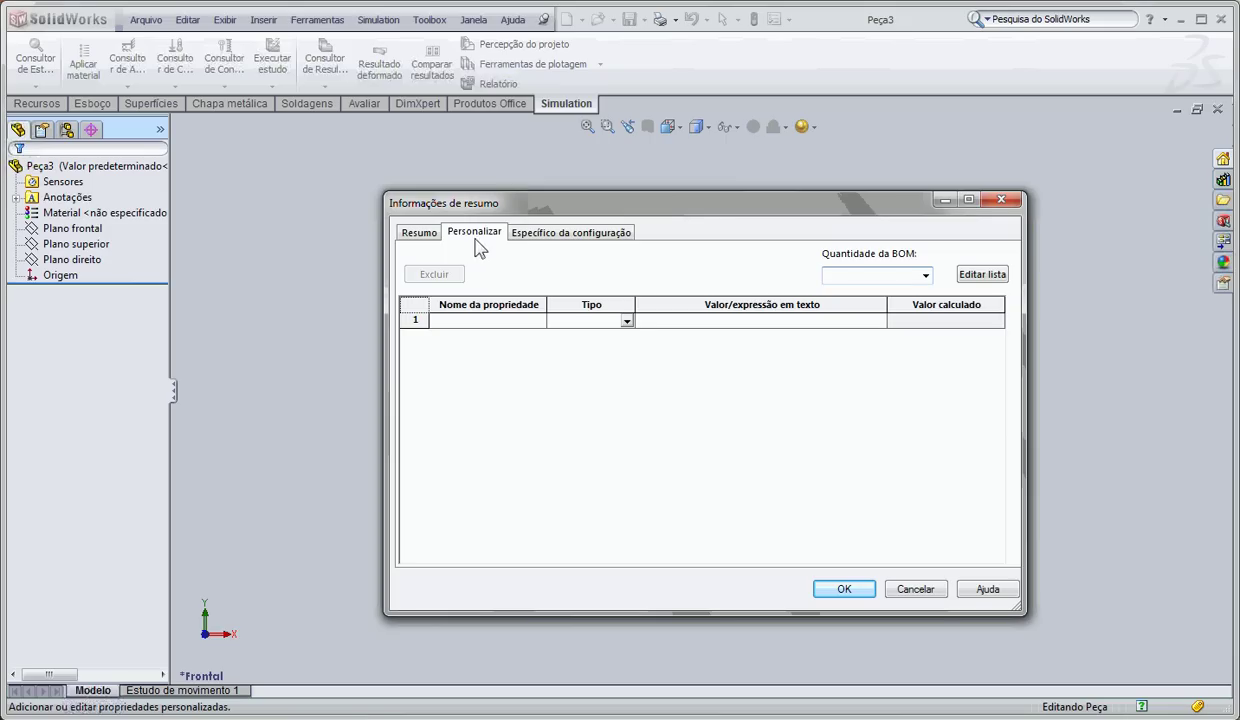
- Add a custom property named cliente of type Texto with the value xxxx
{"action": "left_click", "coordinate": [485, 320]}
{"action": "left_click", "coordinate": [538, 321]}
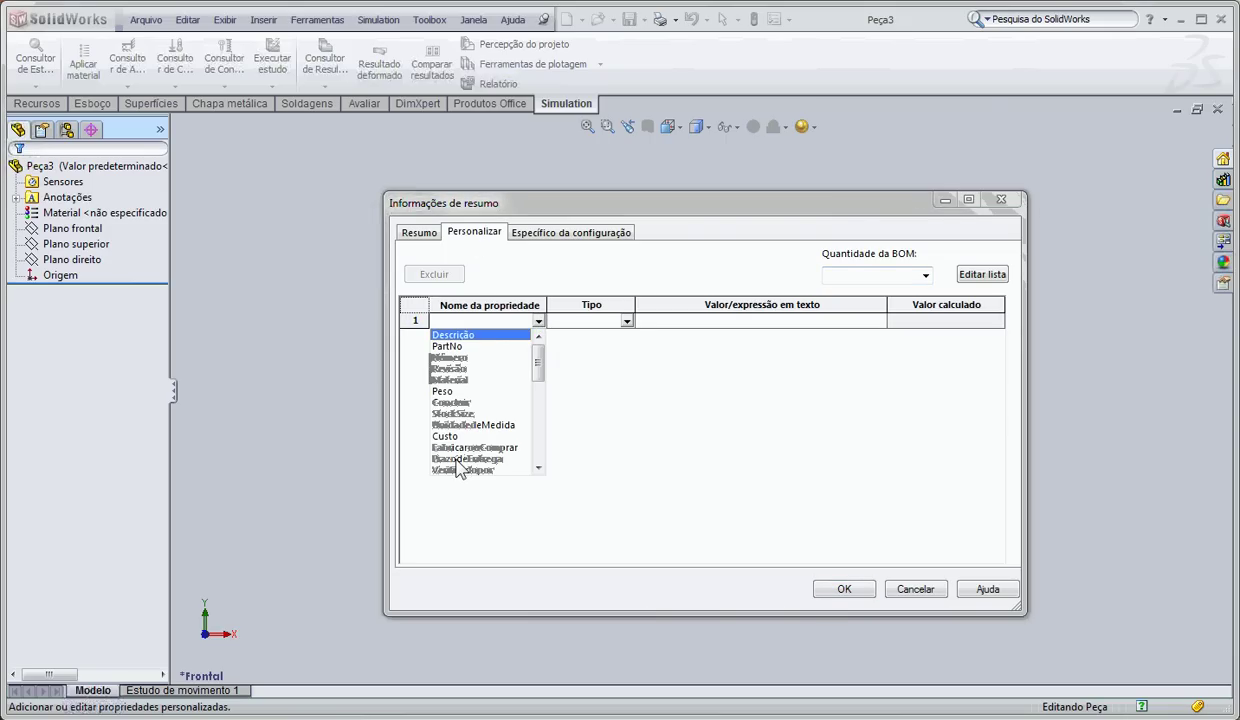
{"action": "left_click", "coordinate": [502, 318]}
{"action": "type", "text": "cliente"}
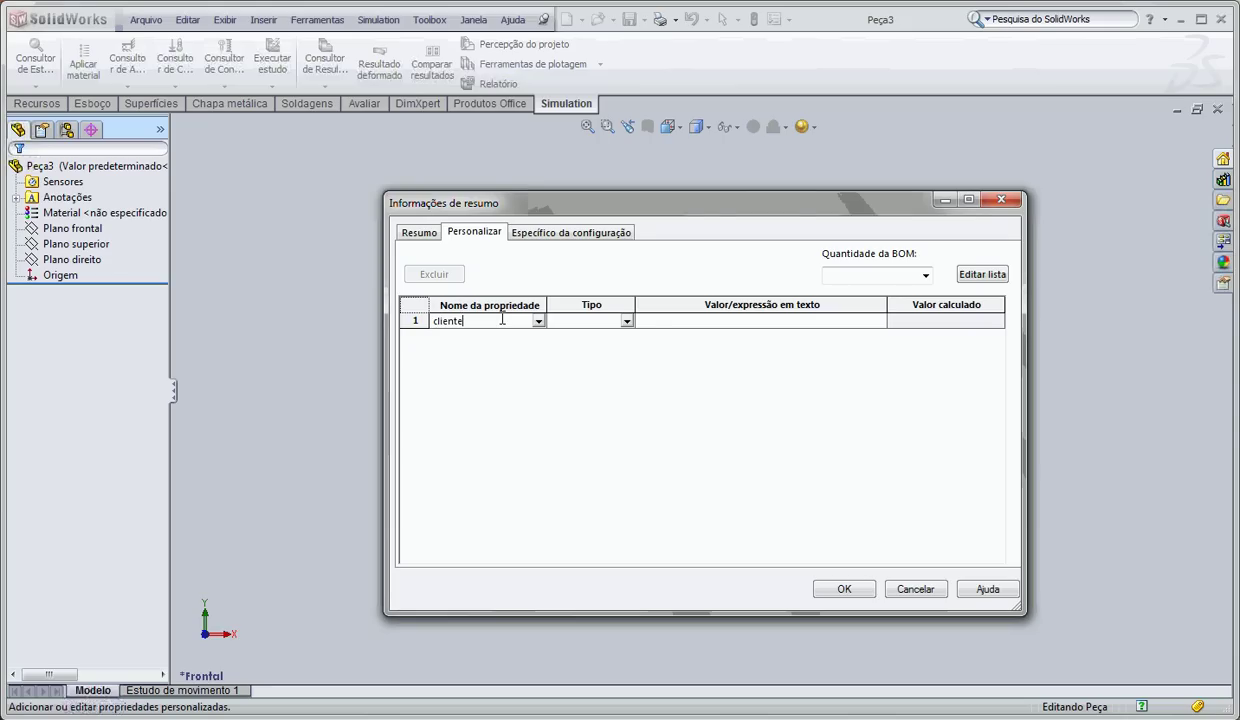
{"action": "left_click", "coordinate": [627, 322]}
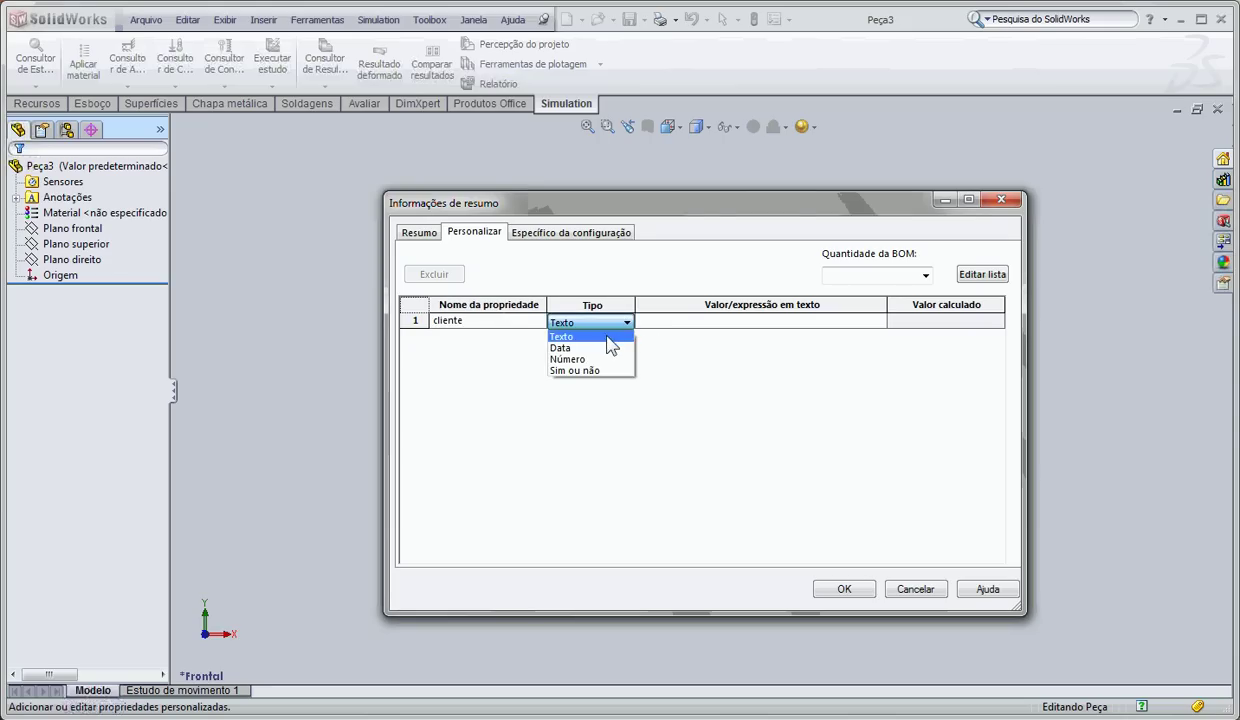
{"action": "left_click", "coordinate": [607, 336]}
{"action": "left_click", "coordinate": [685, 319]}
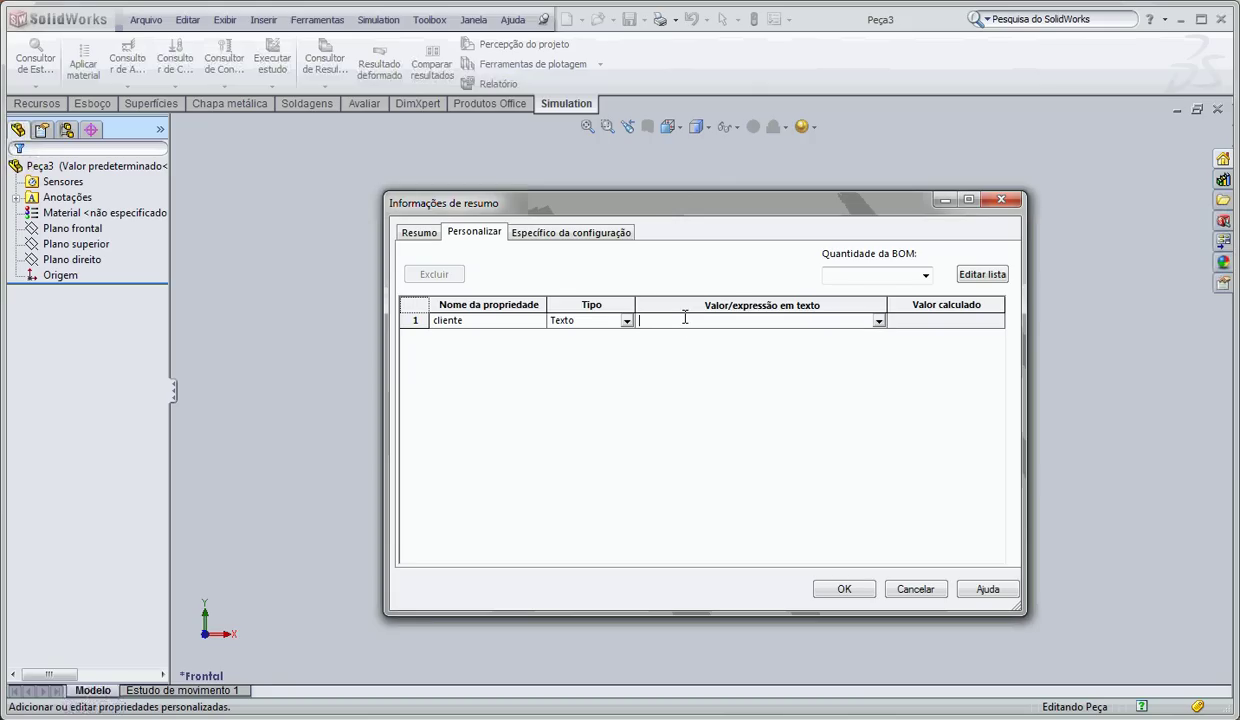
{"action": "type", "text": "xxxx"}
{"action": "left_click", "coordinate": [914, 323]}
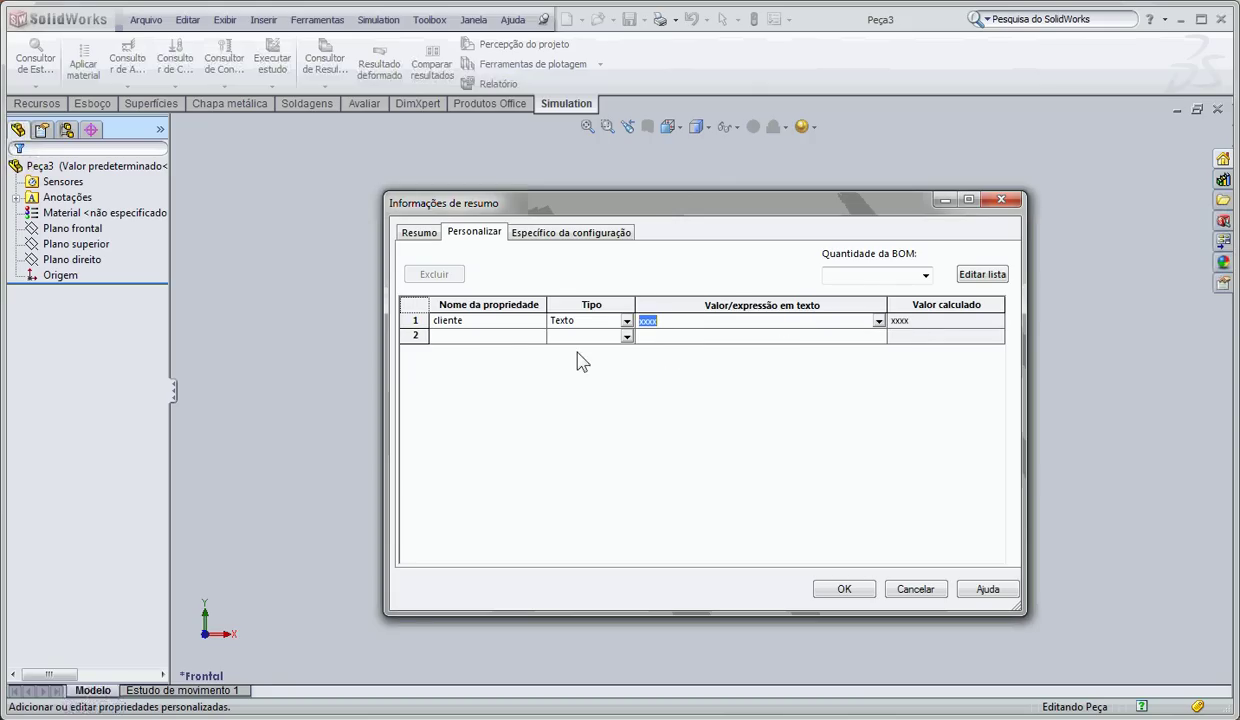
- Add a second custom property named Solicitante of type Texto with the value xxxxxx
{"action": "left_click", "coordinate": [519, 336]}
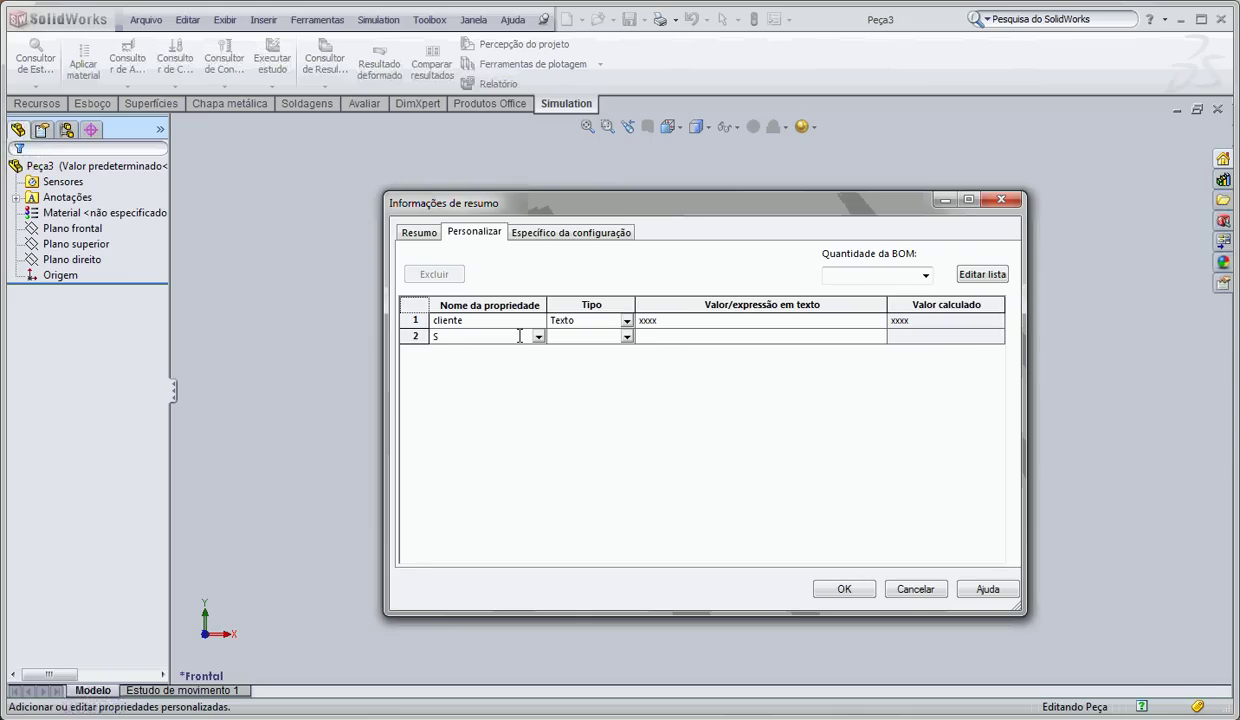
{"action": "type", "text": "Solicitante"}
{"action": "left_click", "coordinate": [603, 336]}
{"action": "left_click", "coordinate": [606, 337]}
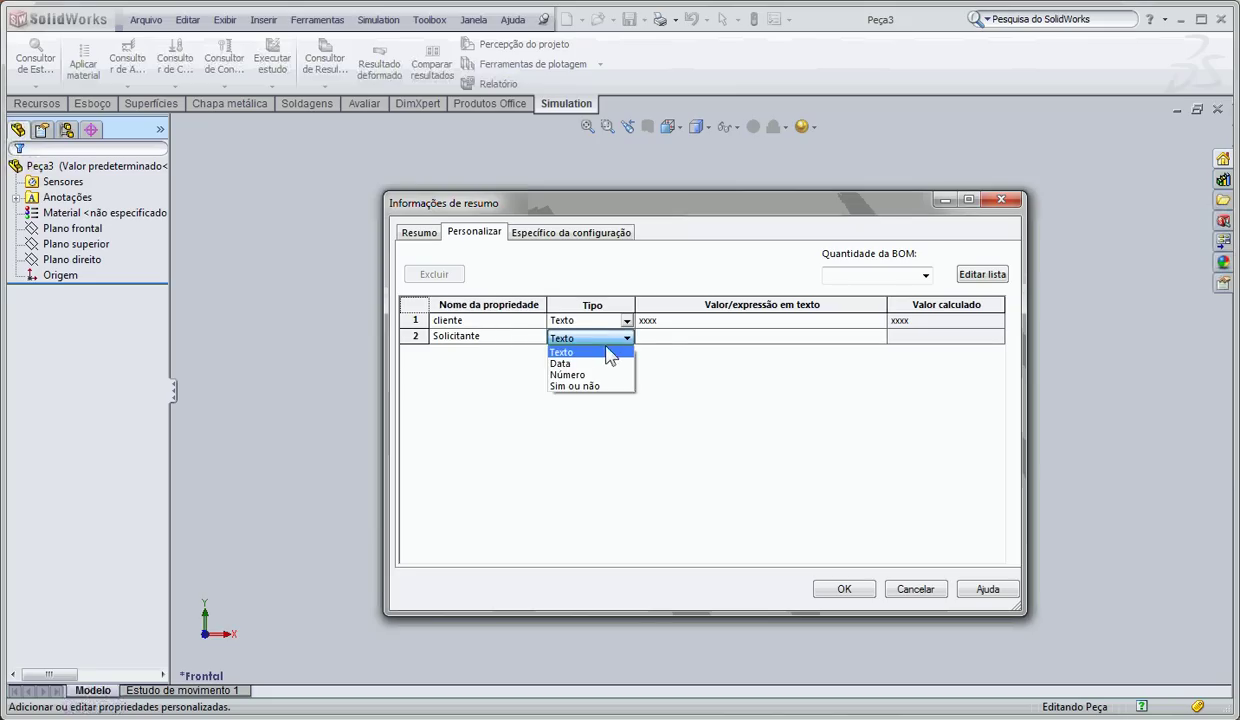
{"action": "left_click", "coordinate": [612, 351]}
{"action": "left_click", "coordinate": [660, 337]}
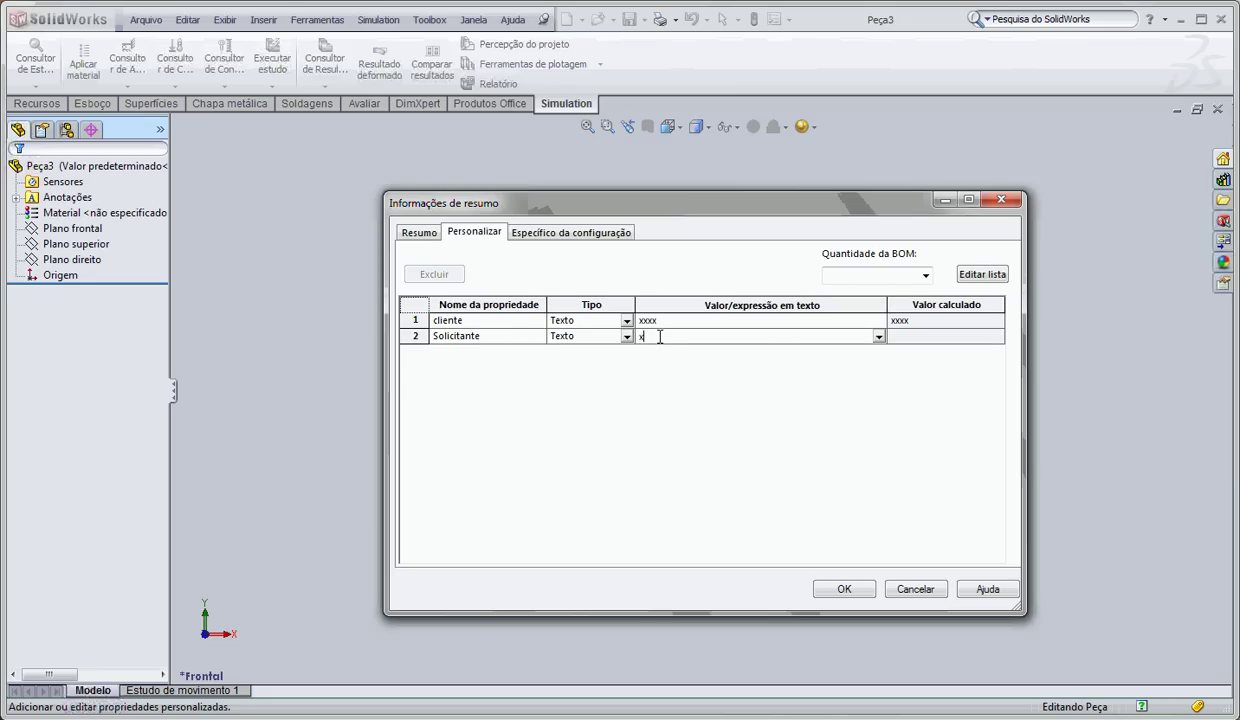
{"action": "type", "text": "xxxxxx"}
{"action": "left_click", "coordinate": [898, 334]}
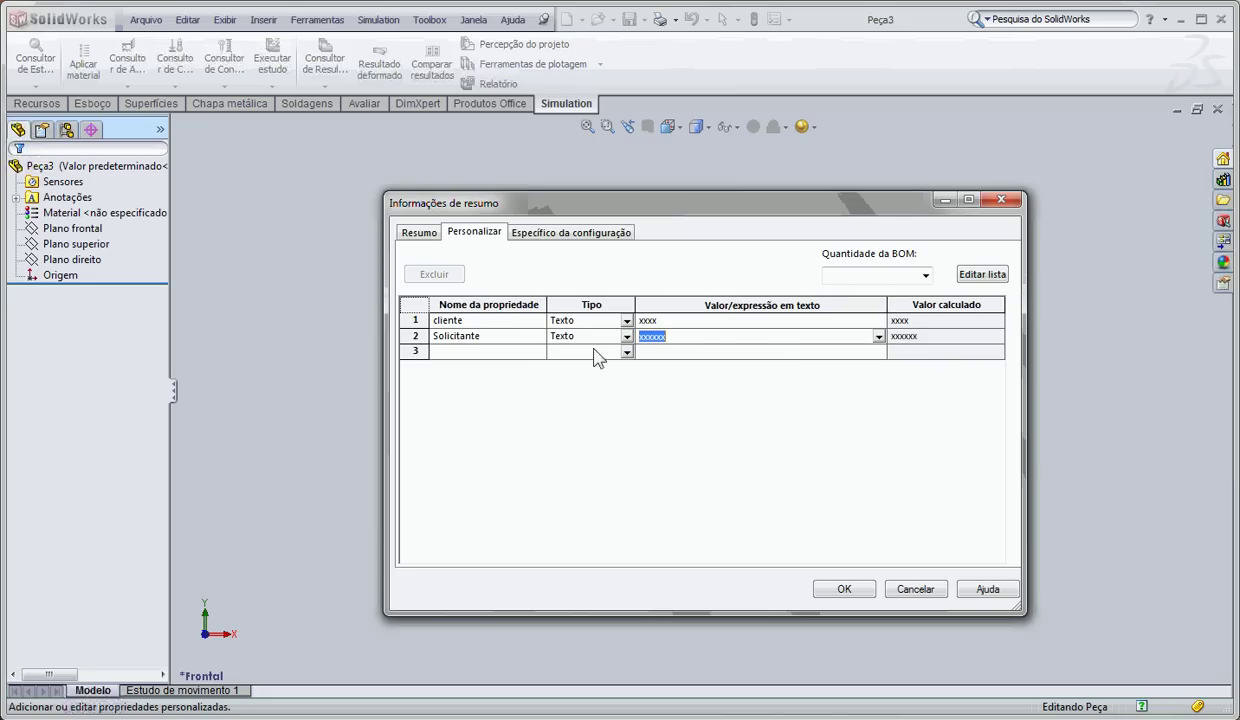
- Add a third custom property named Codigo do Produto of type Texto with the value xxxxxx
{"action": "left_click", "coordinate": [537, 358]}
{"action": "left_click", "coordinate": [538, 352]}
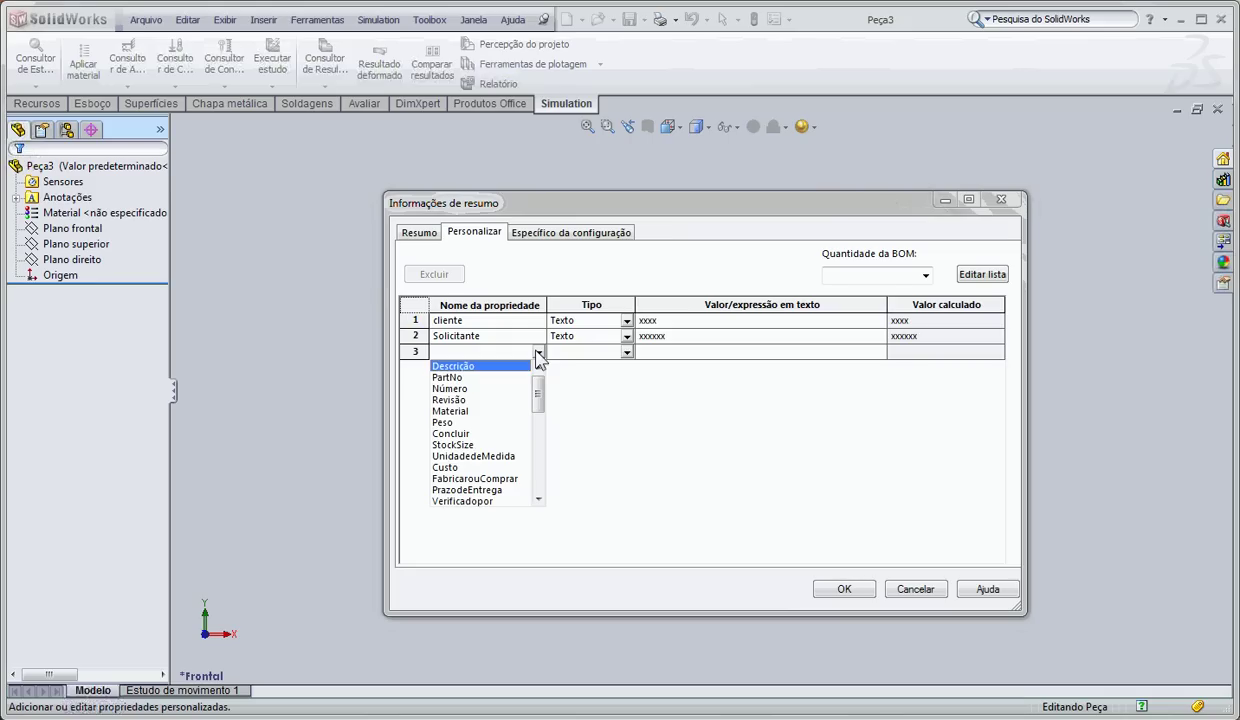
{"action": "left_click", "coordinate": [513, 350]}
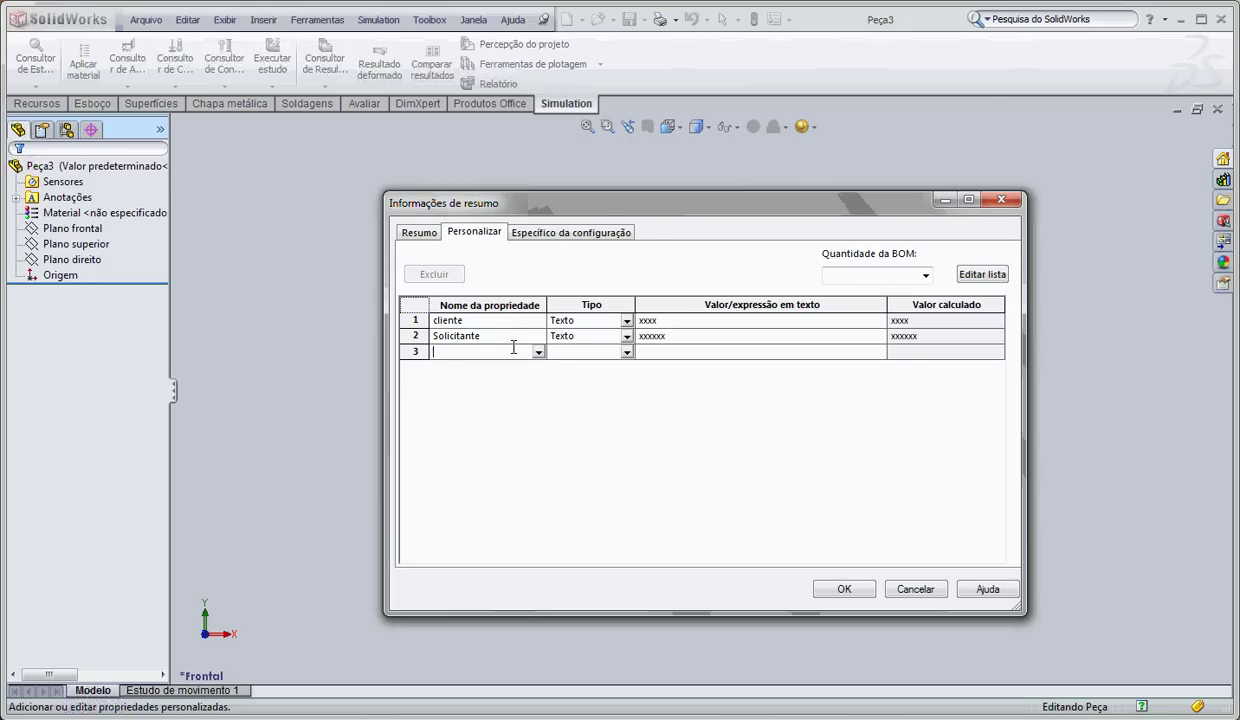
{"action": "type", "text": "Codigo do Produto"}
{"action": "left_click", "coordinate": [573, 354]}
{"action": "left_click", "coordinate": [650, 358]}
{"action": "left_click", "coordinate": [658, 354]}
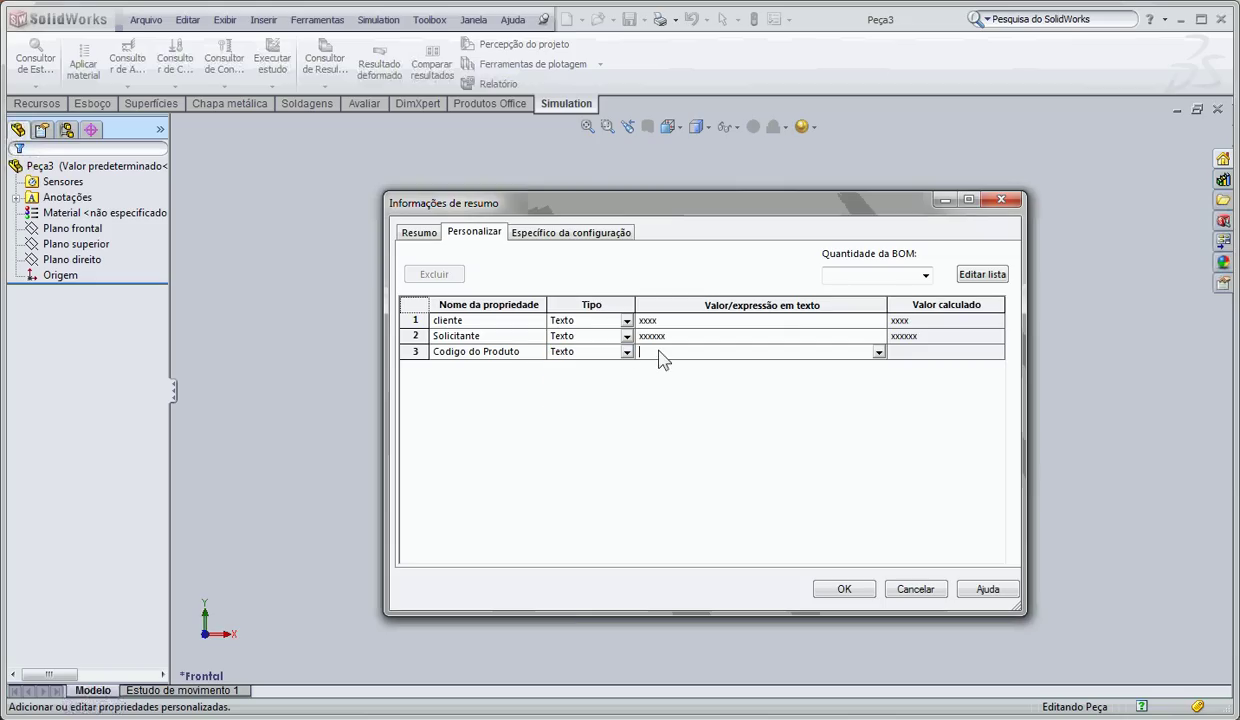
{"action": "type", "text": "xxxxxx"}
{"action": "key", "text": "Return"}
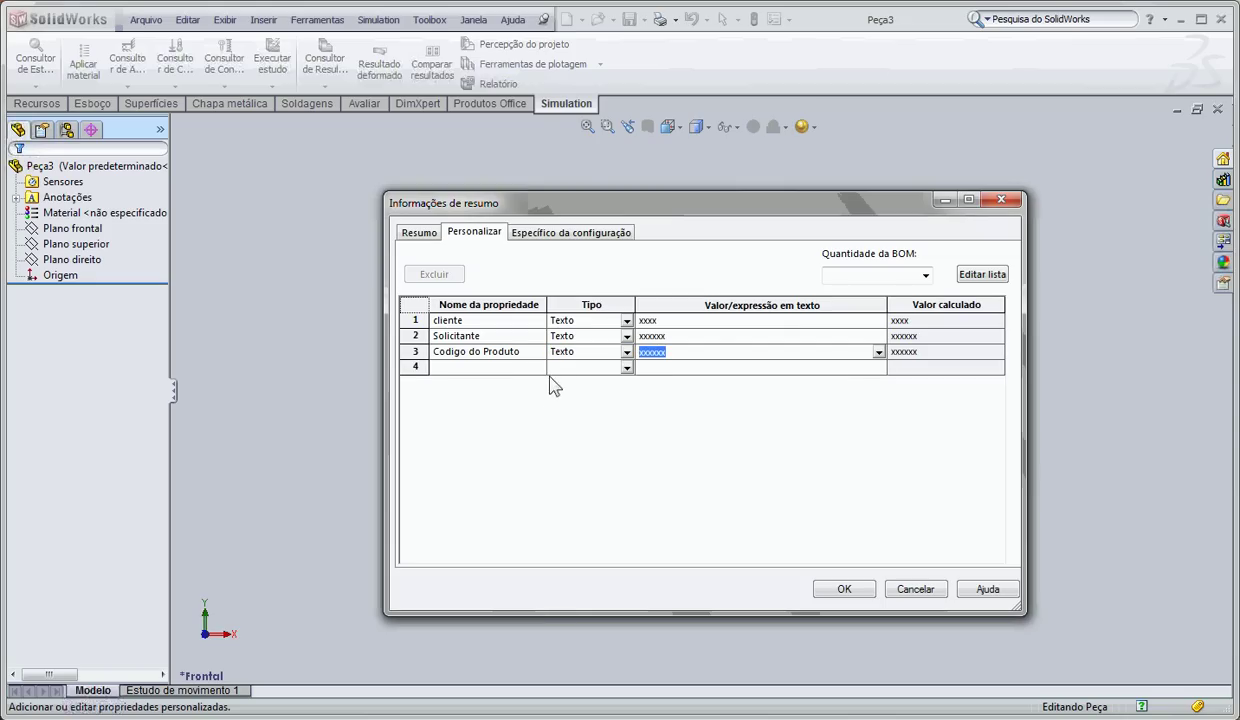
- Add the predefined Material property as the fourth row and link its value to the part's Material
{"action": "left_click", "coordinate": [524, 370]}
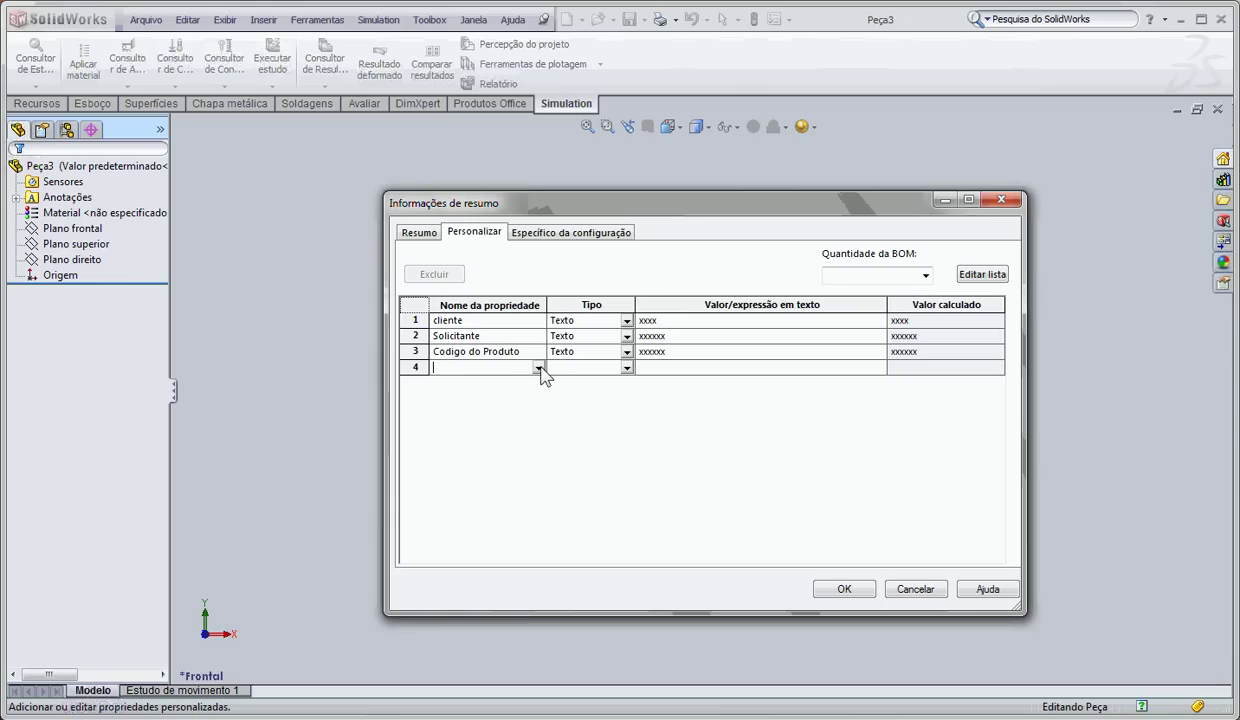
{"action": "left_click", "coordinate": [539, 368]}
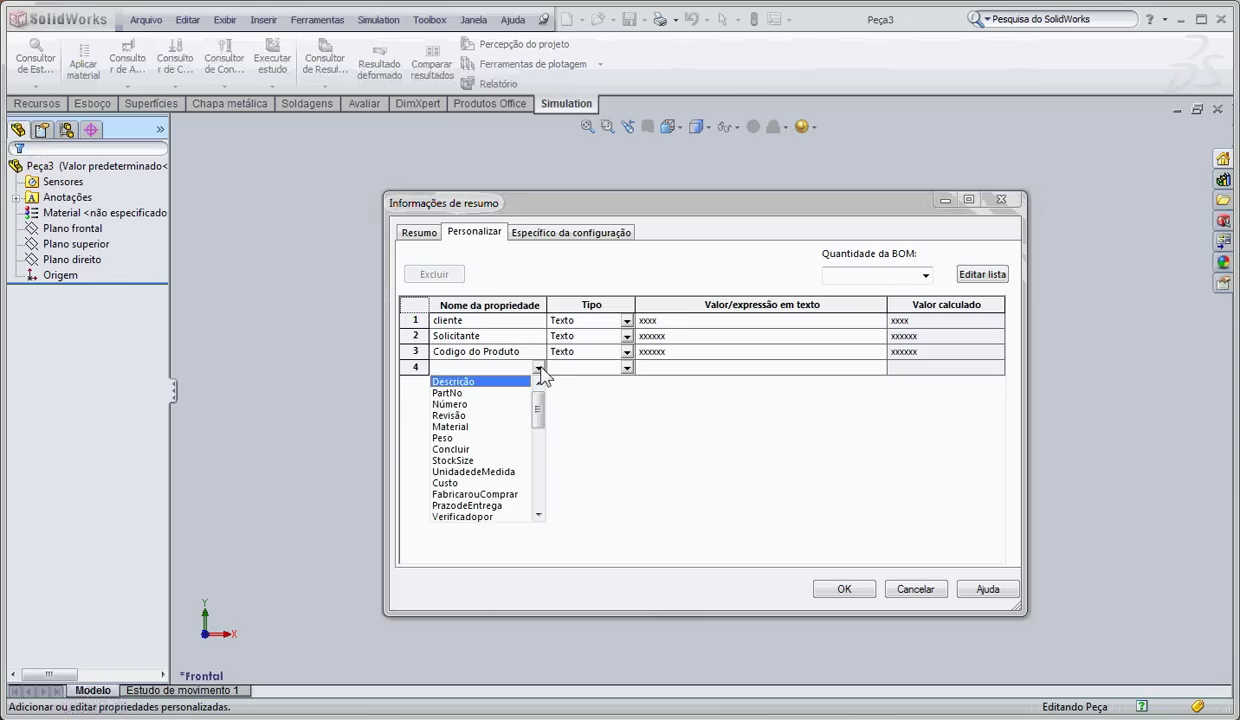
{"action": "left_click", "coordinate": [451, 427]}
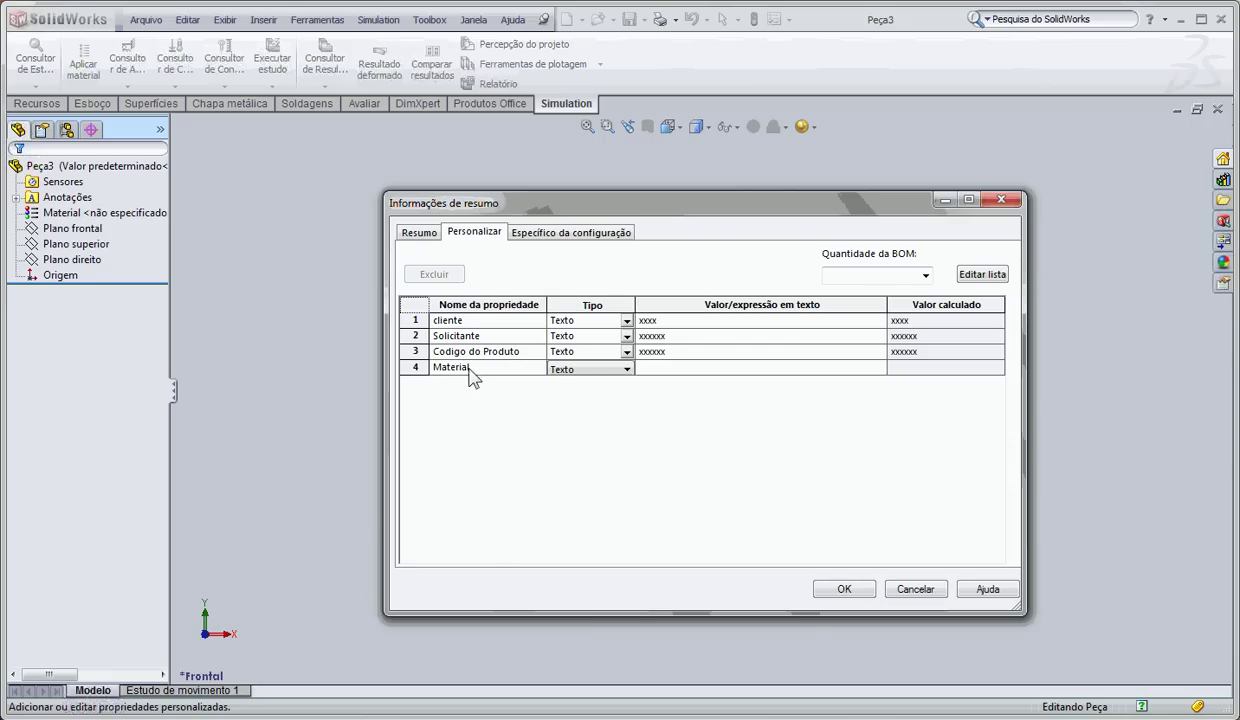
{"action": "left_click", "coordinate": [717, 369]}
{"action": "left_click", "coordinate": [879, 368]}
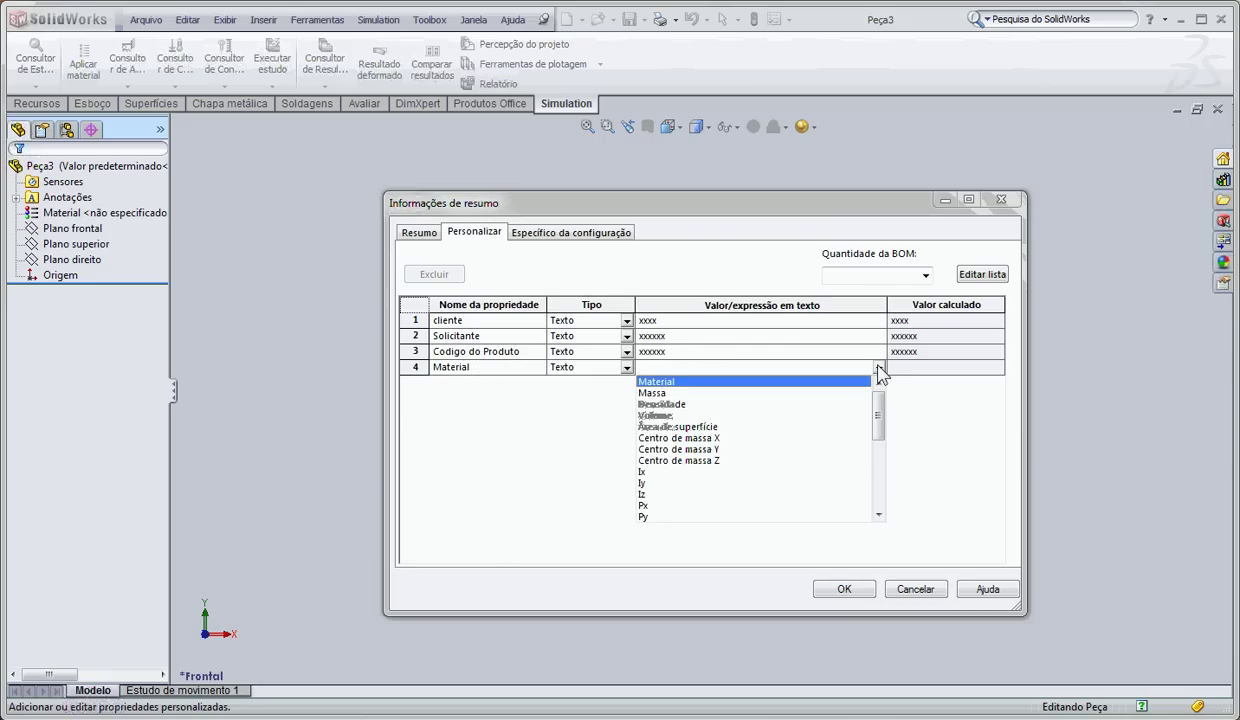
{"action": "left_click", "coordinate": [652, 382]}
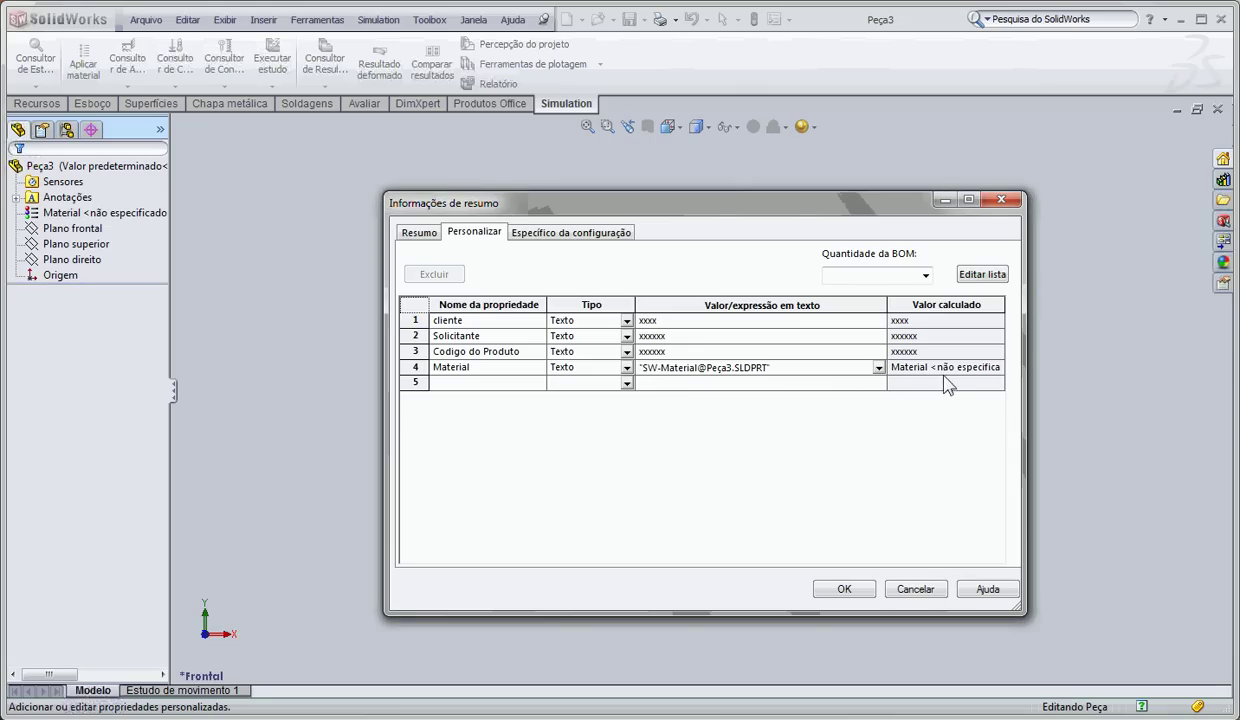
- Add a fifth custom property named Acabamento of type Texto with the value xxxxxx
{"action": "left_click", "coordinate": [517, 384]}
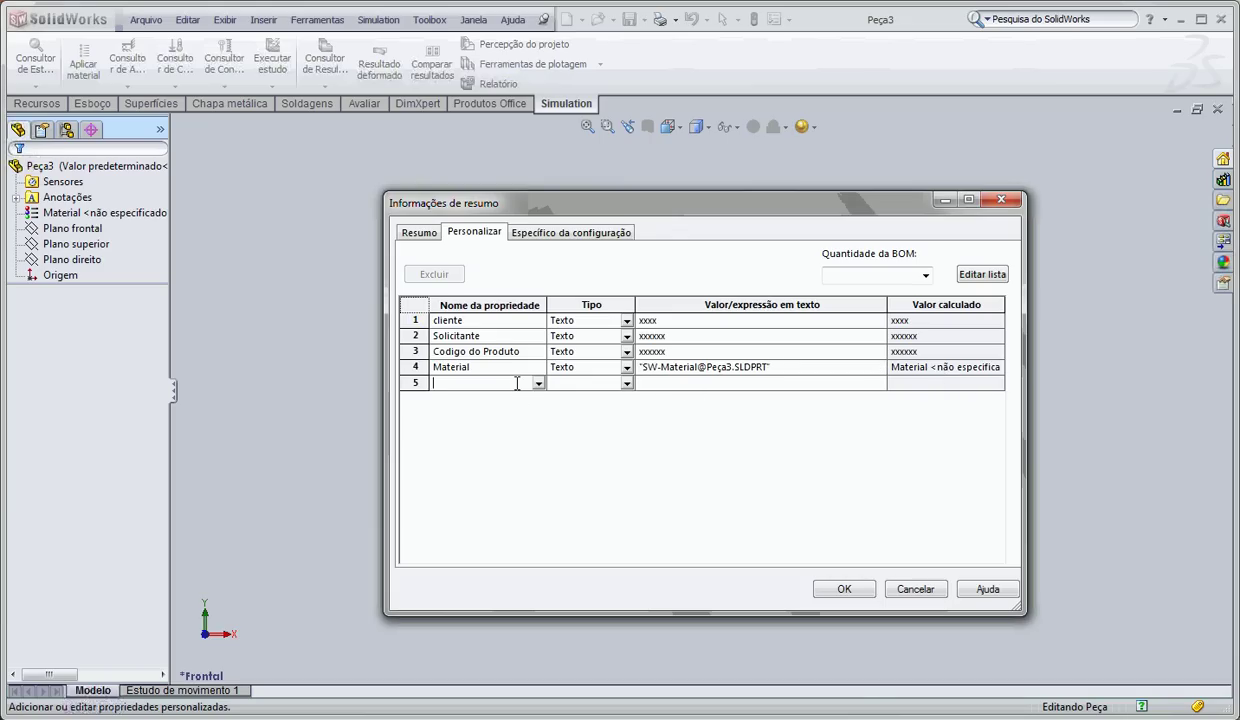
{"action": "type", "text": "Acabamento"}
{"action": "left_click", "coordinate": [626, 384]}
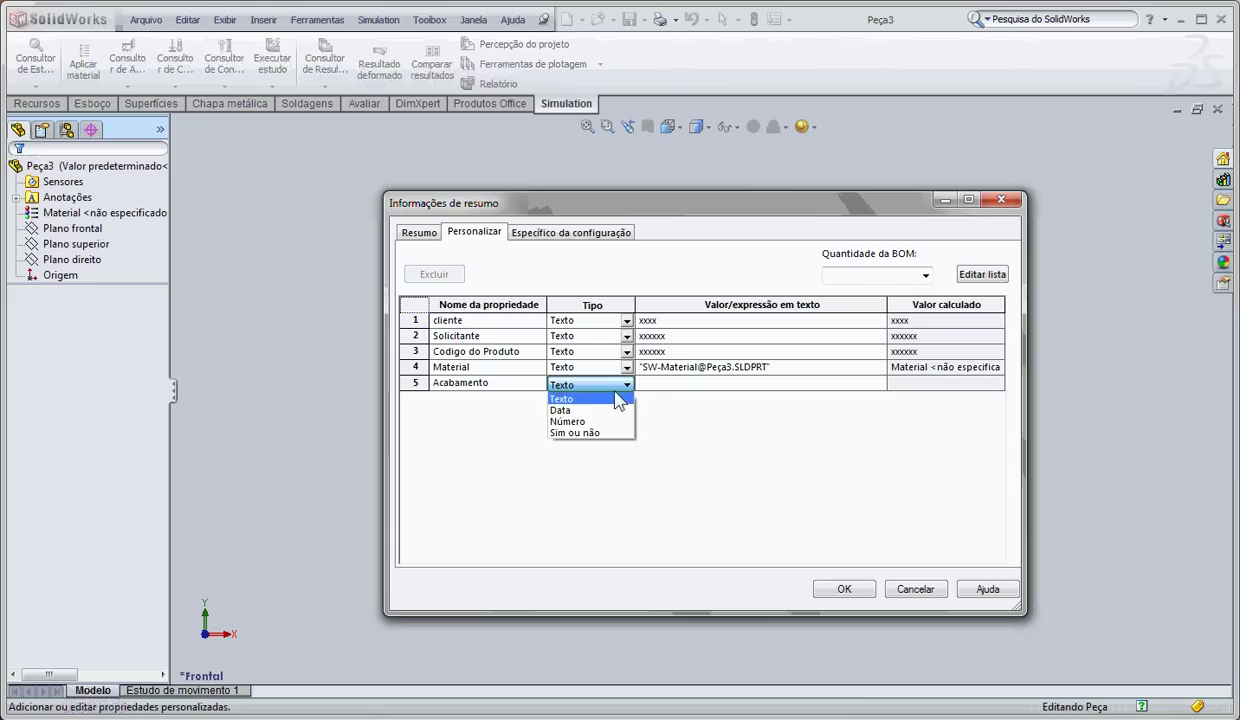
{"action": "left_click", "coordinate": [672, 404]}
{"action": "left_click", "coordinate": [679, 386]}
{"action": "type", "text": "x"}
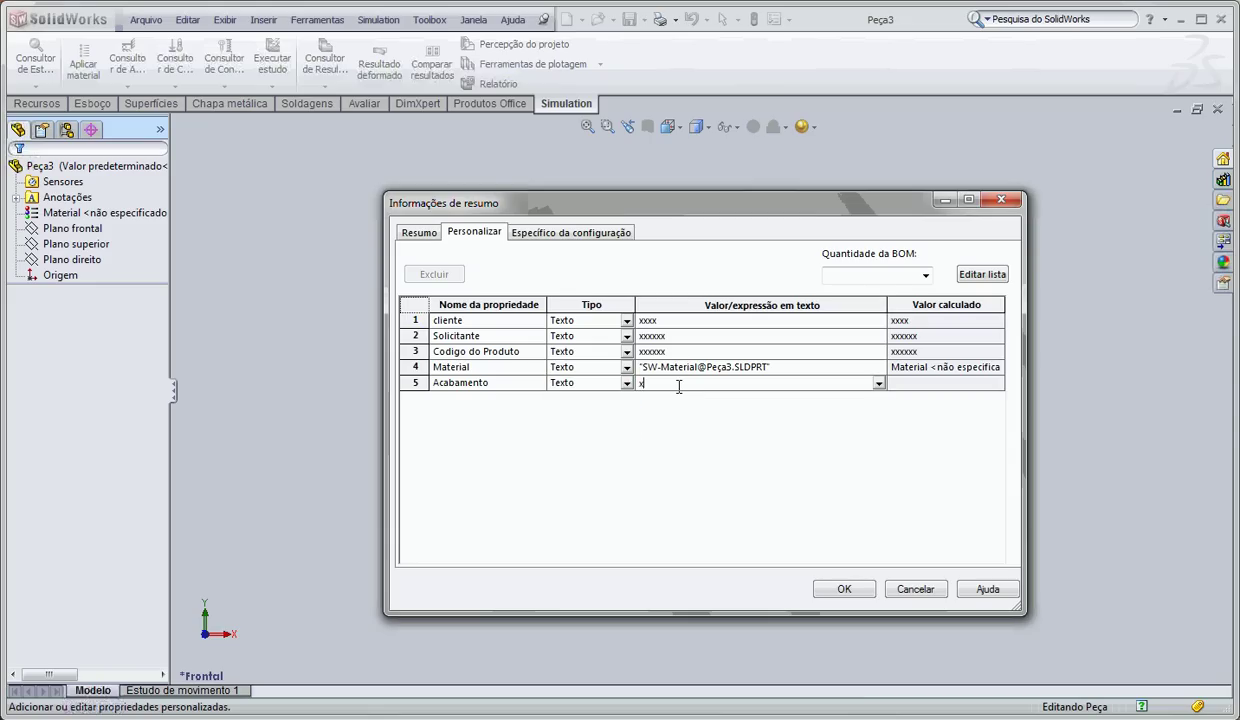
{"action": "type", "text": "xxxxx"}
{"action": "key", "text": "Return"}
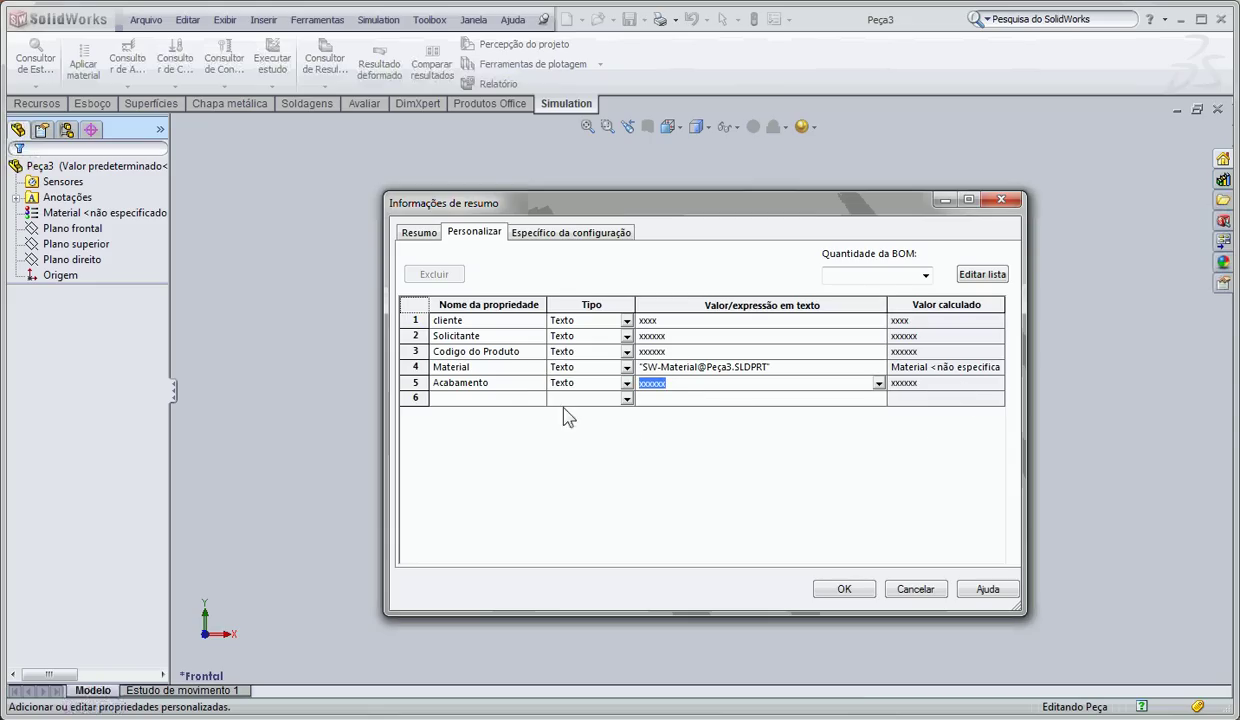
- Add the predefined Peso property as the sixth row, link its value to the part's mass with a gram suffix, and accept the properties
{"action": "left_click", "coordinate": [526, 399]}
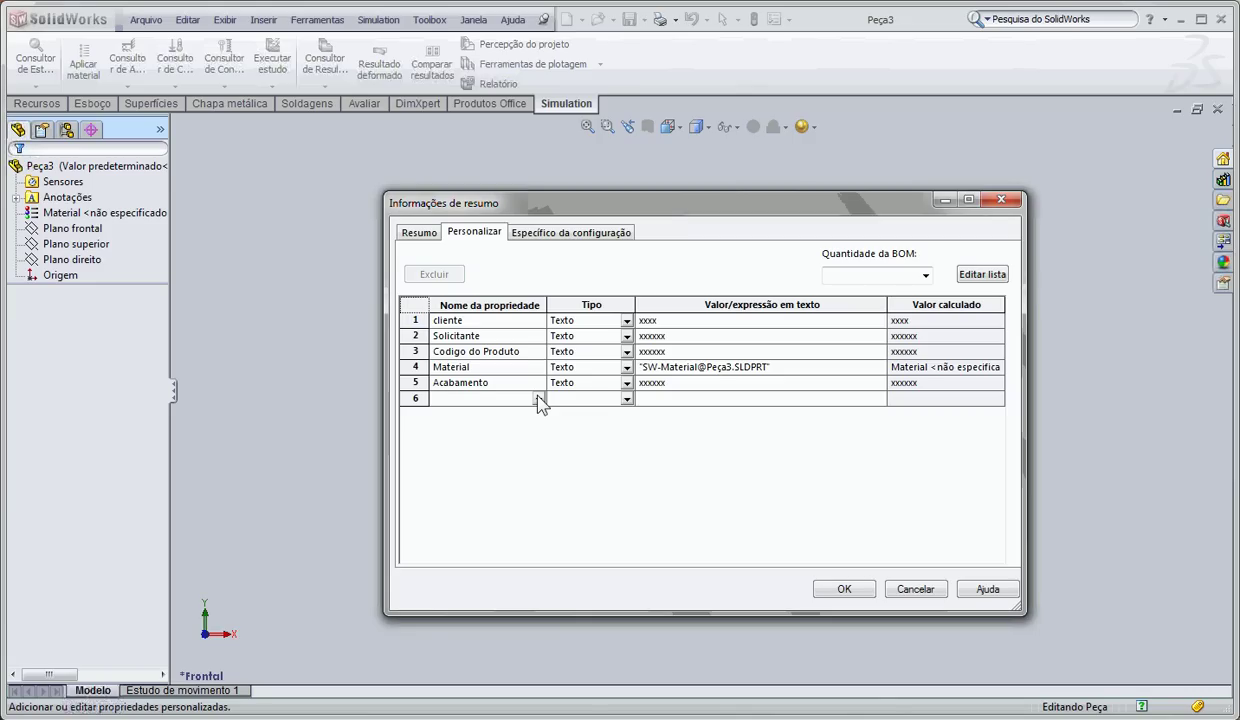
{"action": "left_click", "coordinate": [538, 398]}
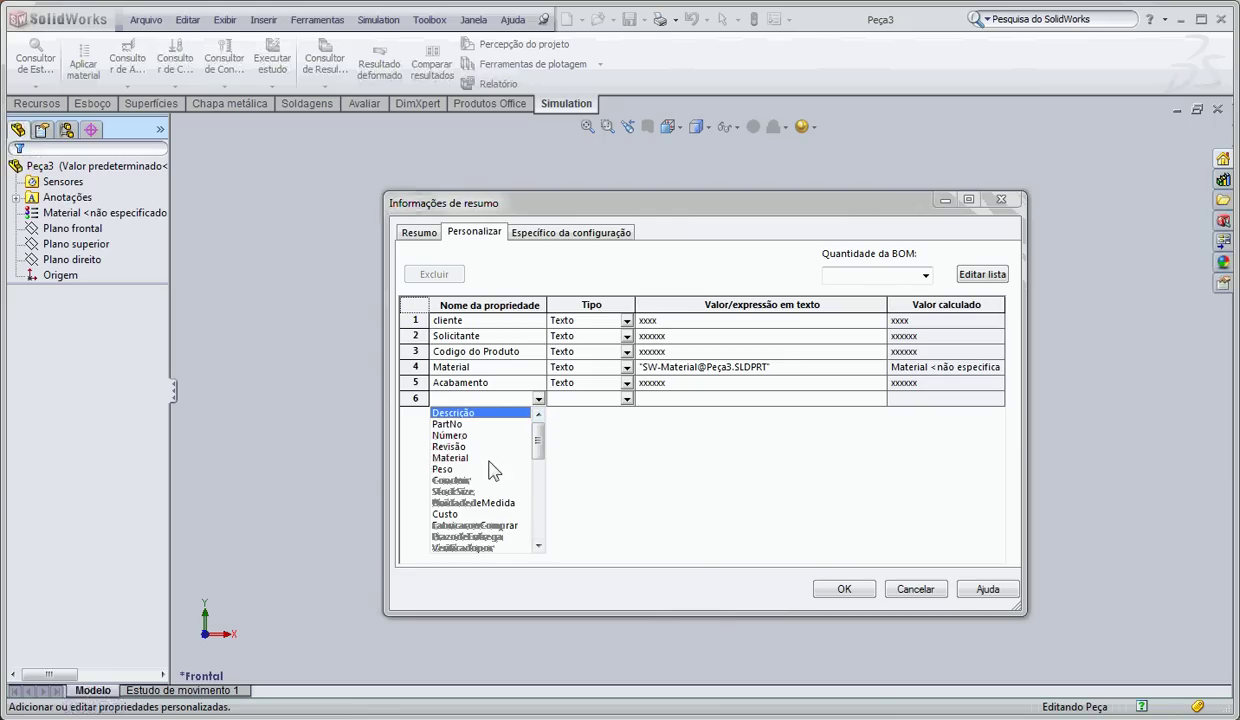
{"action": "left_click", "coordinate": [449, 470]}
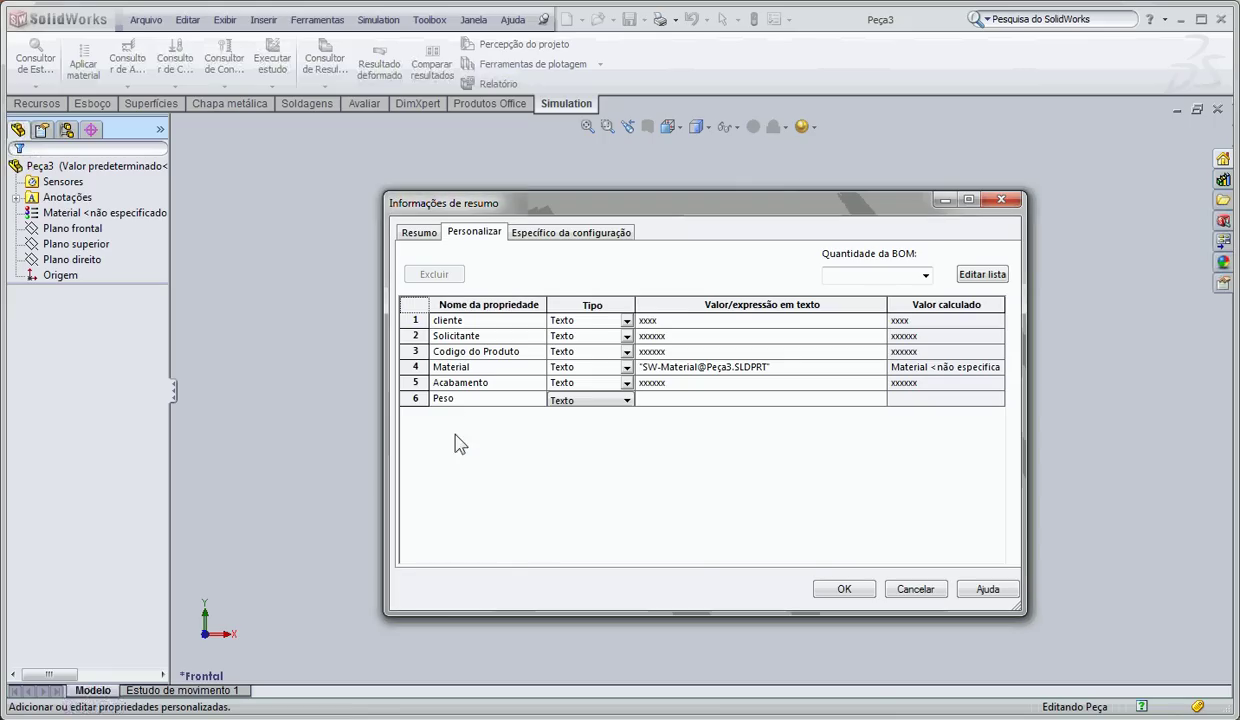
{"action": "left_click", "coordinate": [752, 398]}
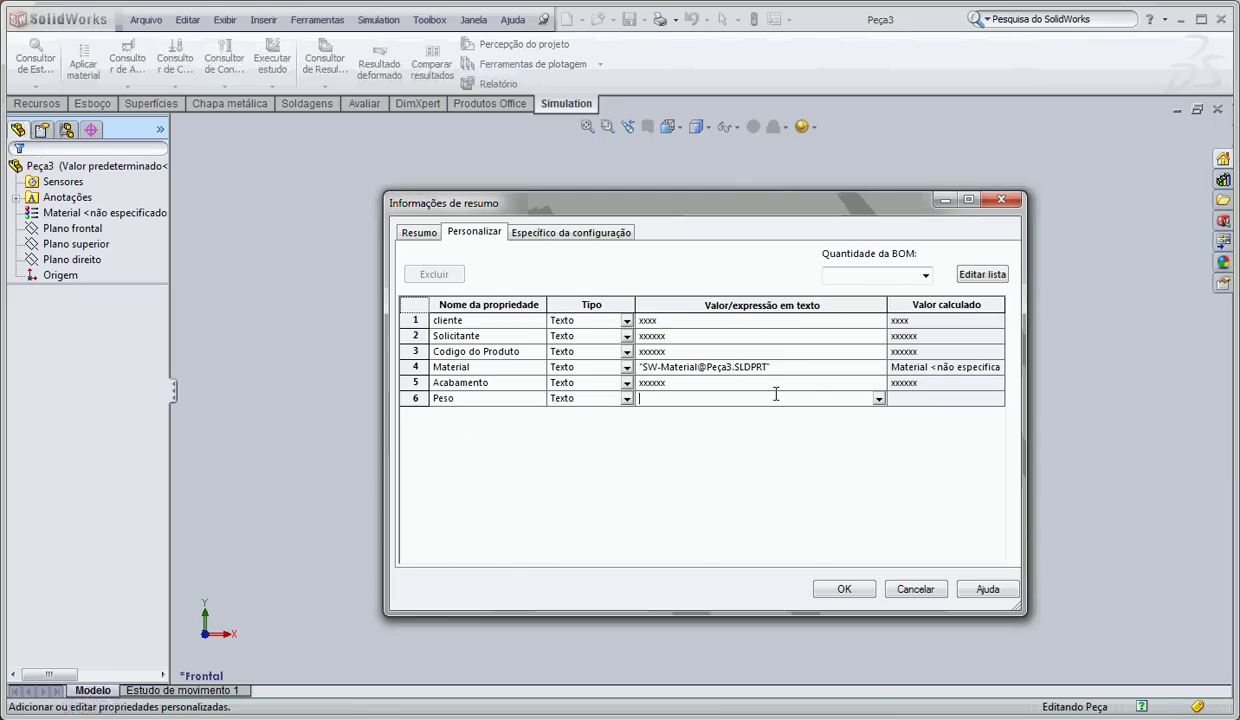
{"action": "left_click", "coordinate": [879, 400]}
{"action": "left_click", "coordinate": [654, 424]}
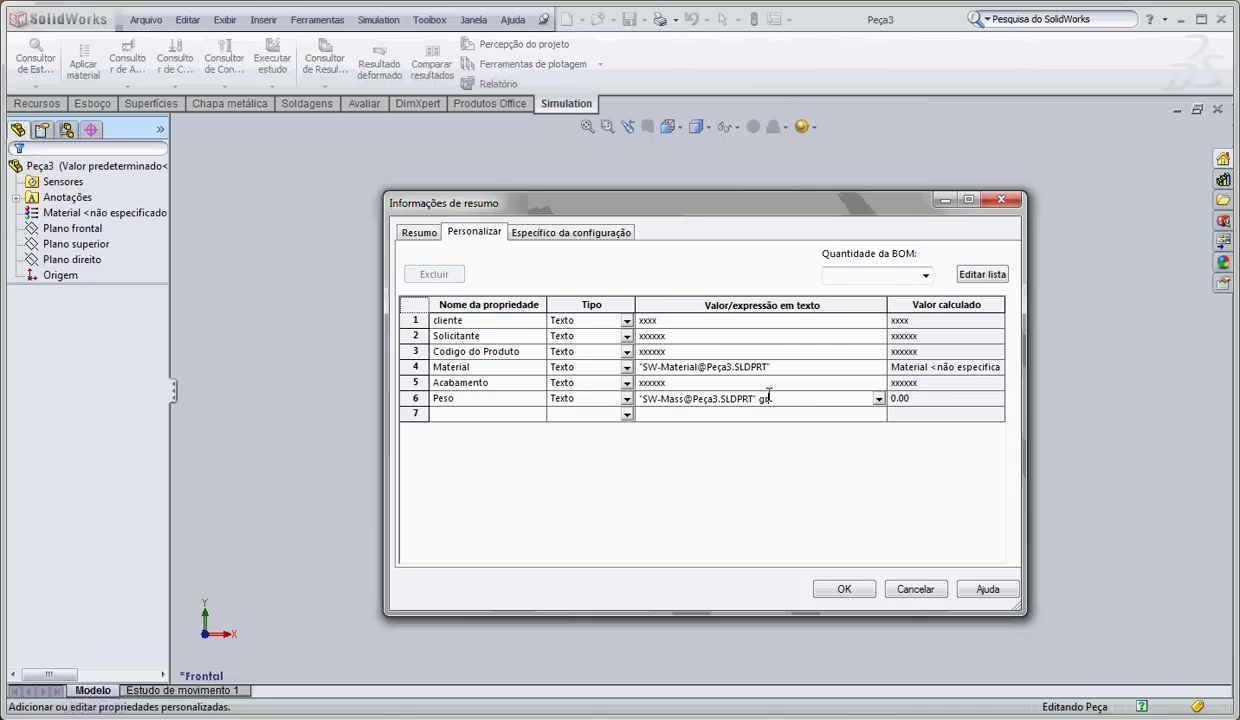
{"action": "left_click", "coordinate": [850, 590]}
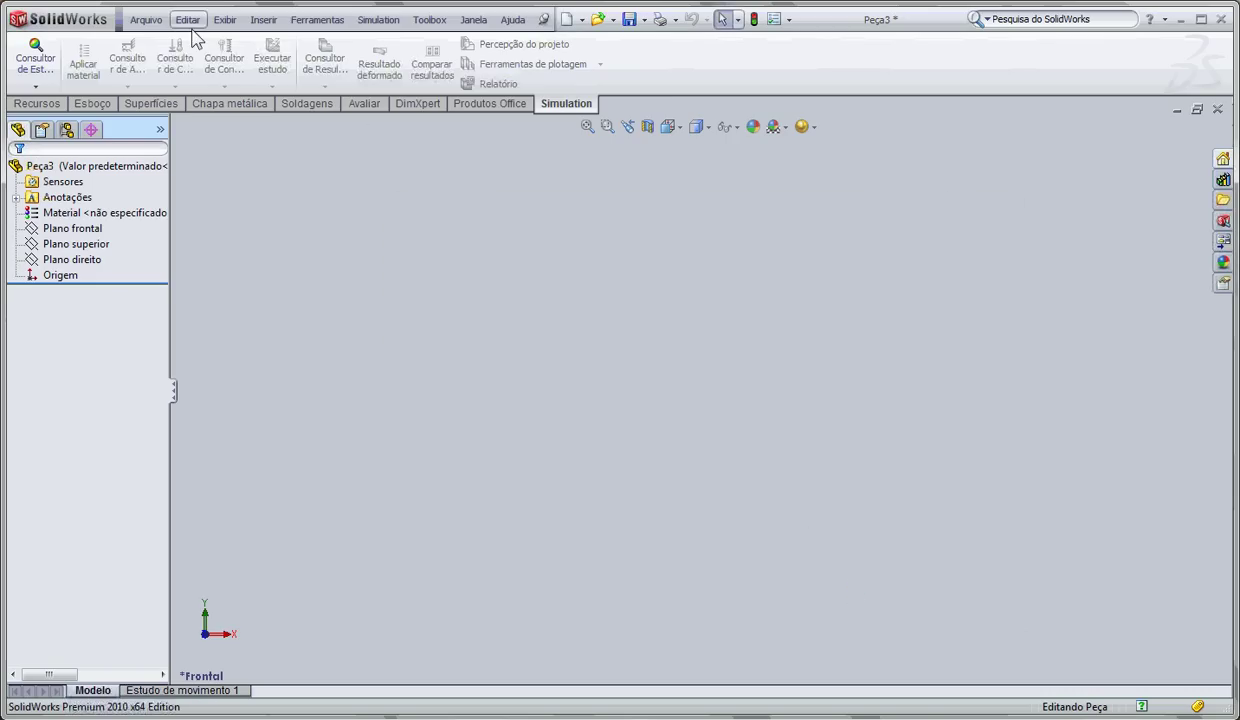
- Start saving the part under the Part Templates (*.prtdot) type in the Gerar folha folder on the Desktop
{"action": "left_click", "coordinate": [146, 21]}
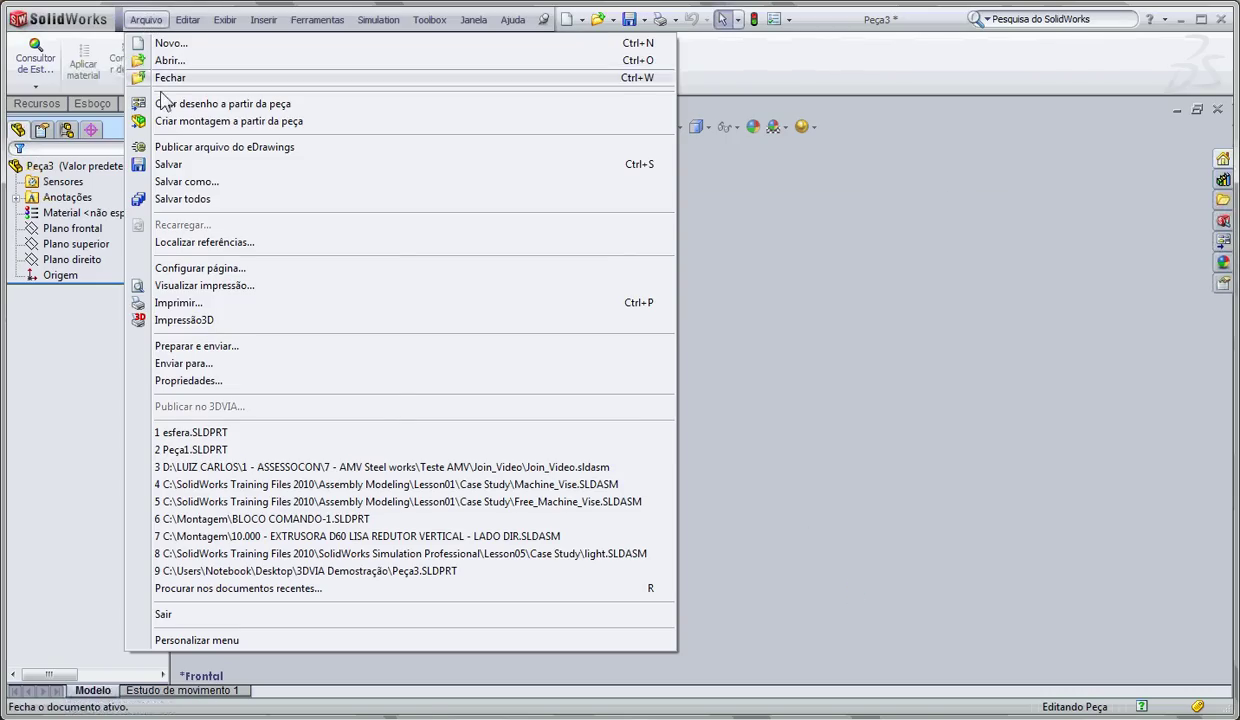
{"action": "left_click", "coordinate": [187, 181]}
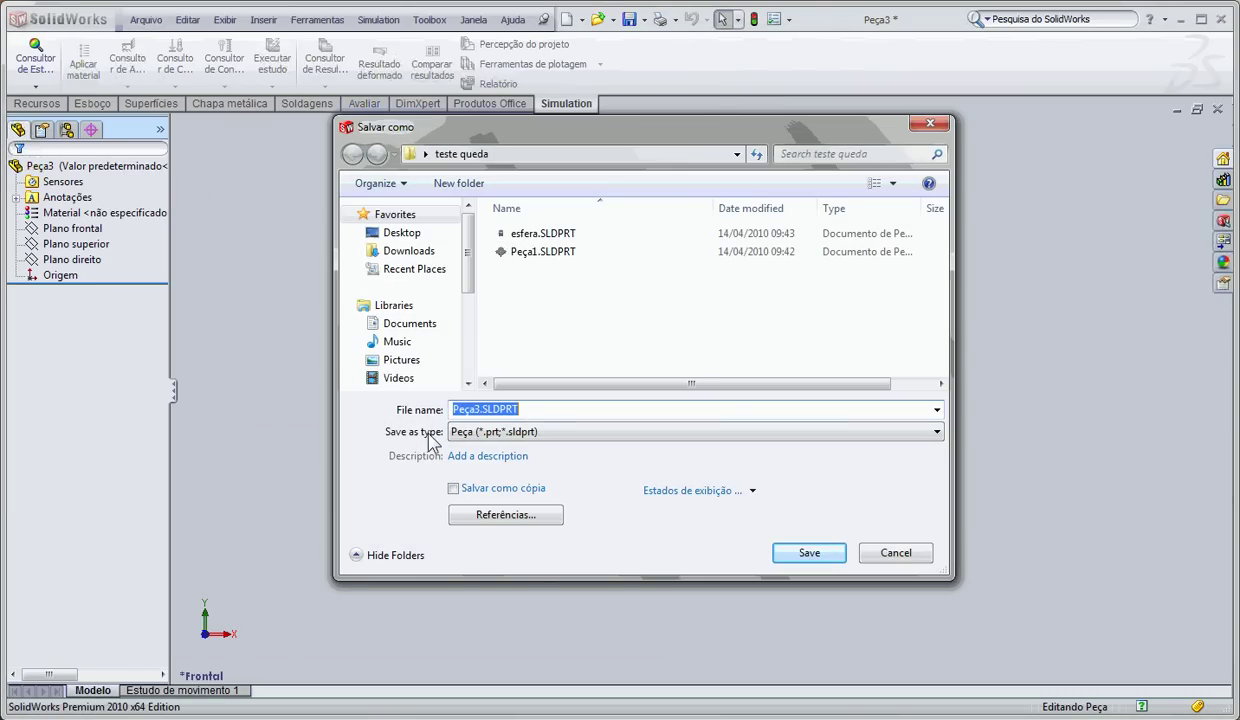
{"action": "left_click", "coordinate": [880, 440]}
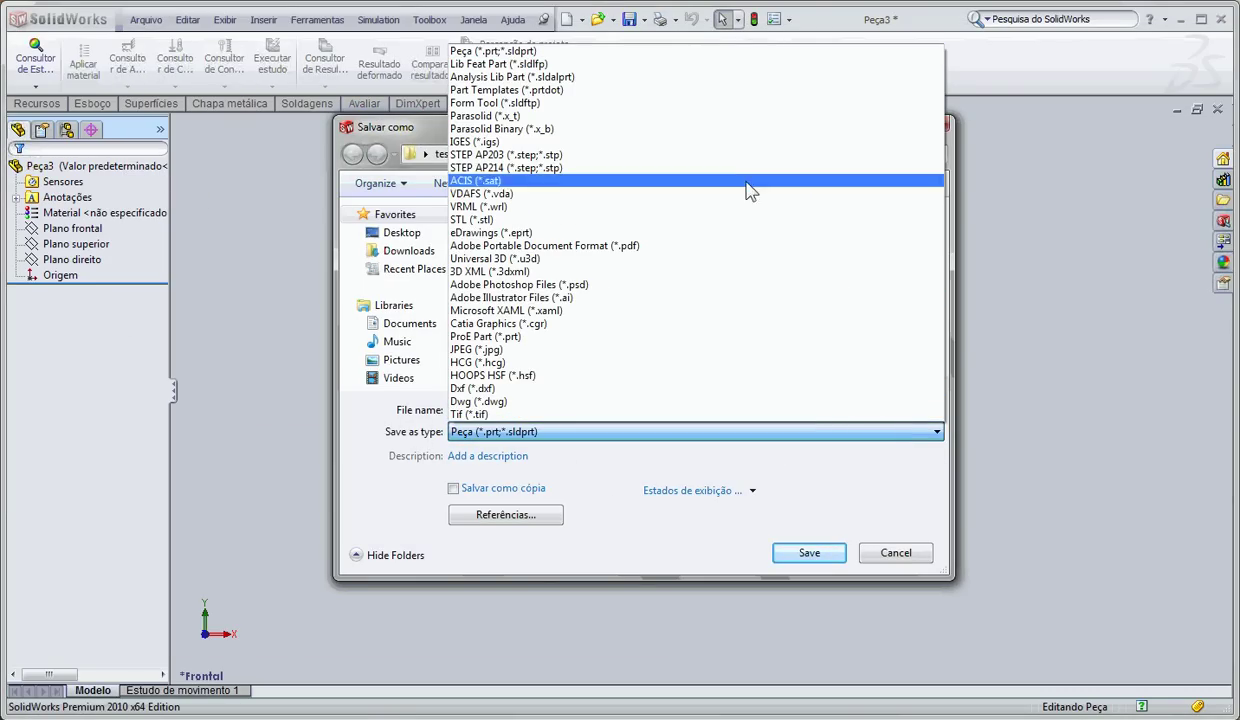
{"action": "left_click", "coordinate": [694, 90]}
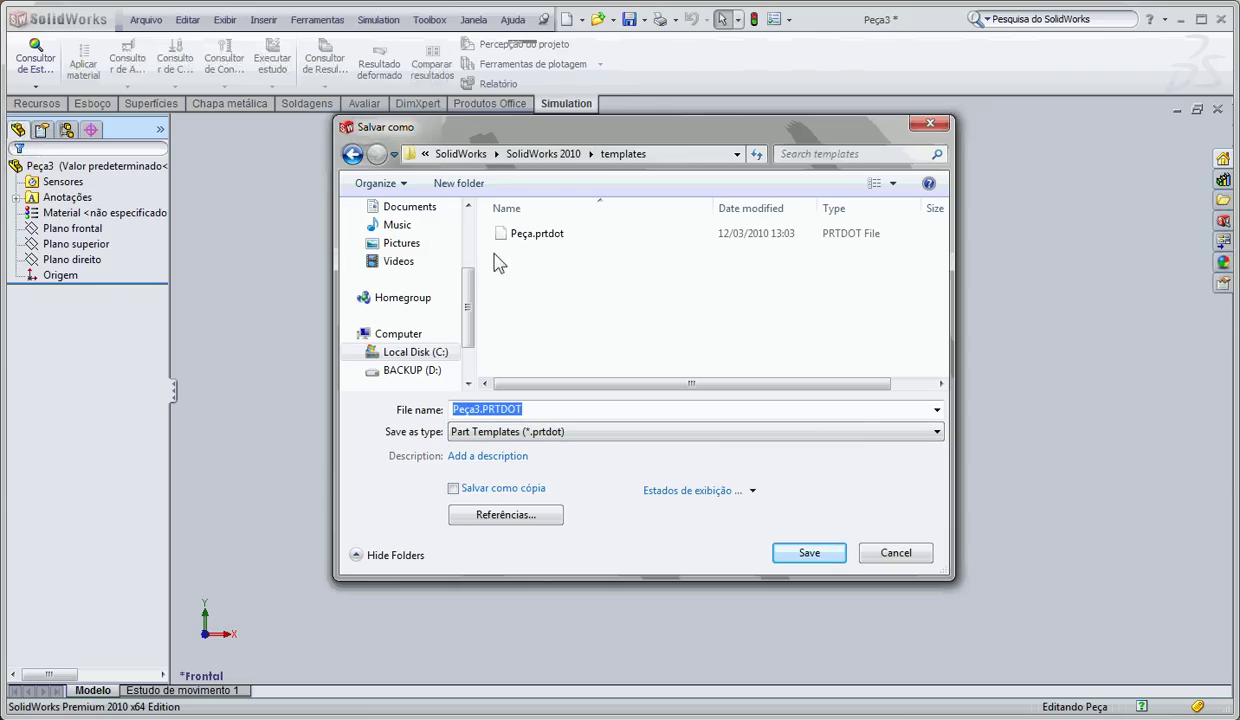
{"action": "left_click_drag", "start_coordinate": [470, 291], "coordinate": [475, 240]}
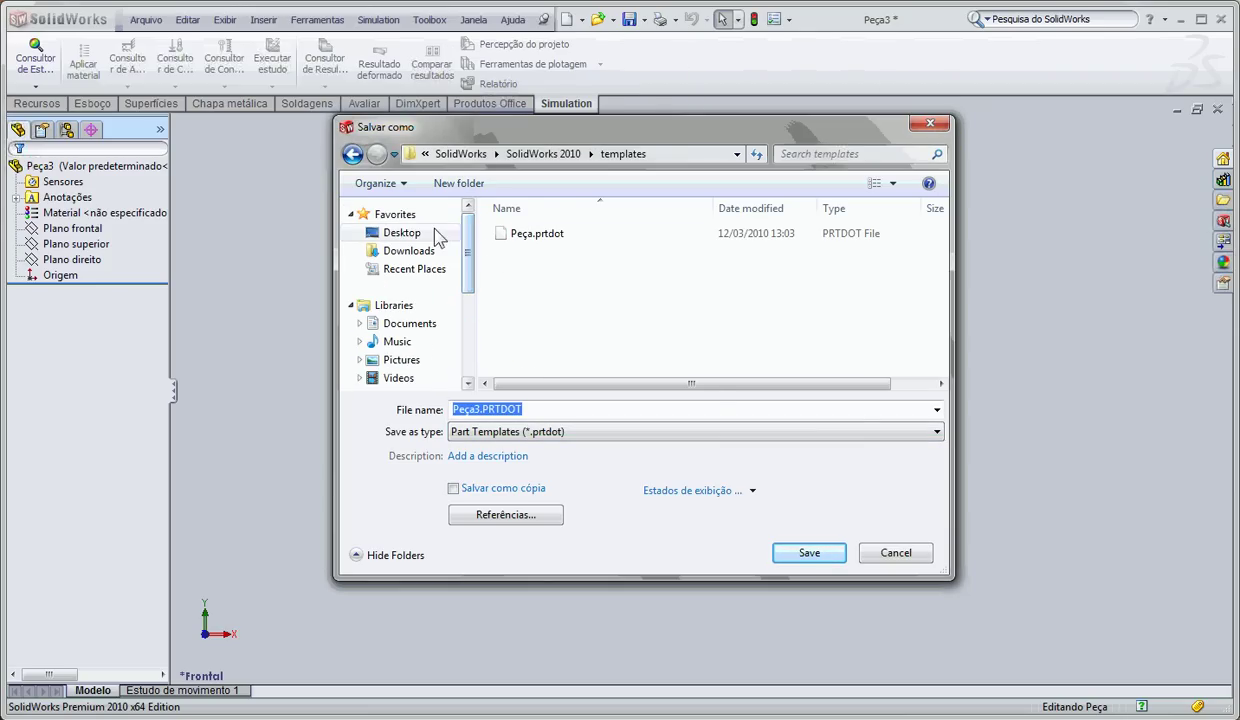
{"action": "left_click", "coordinate": [418, 232]}
{"action": "left_click_drag", "start_coordinate": [937, 244], "coordinate": [933, 290]}
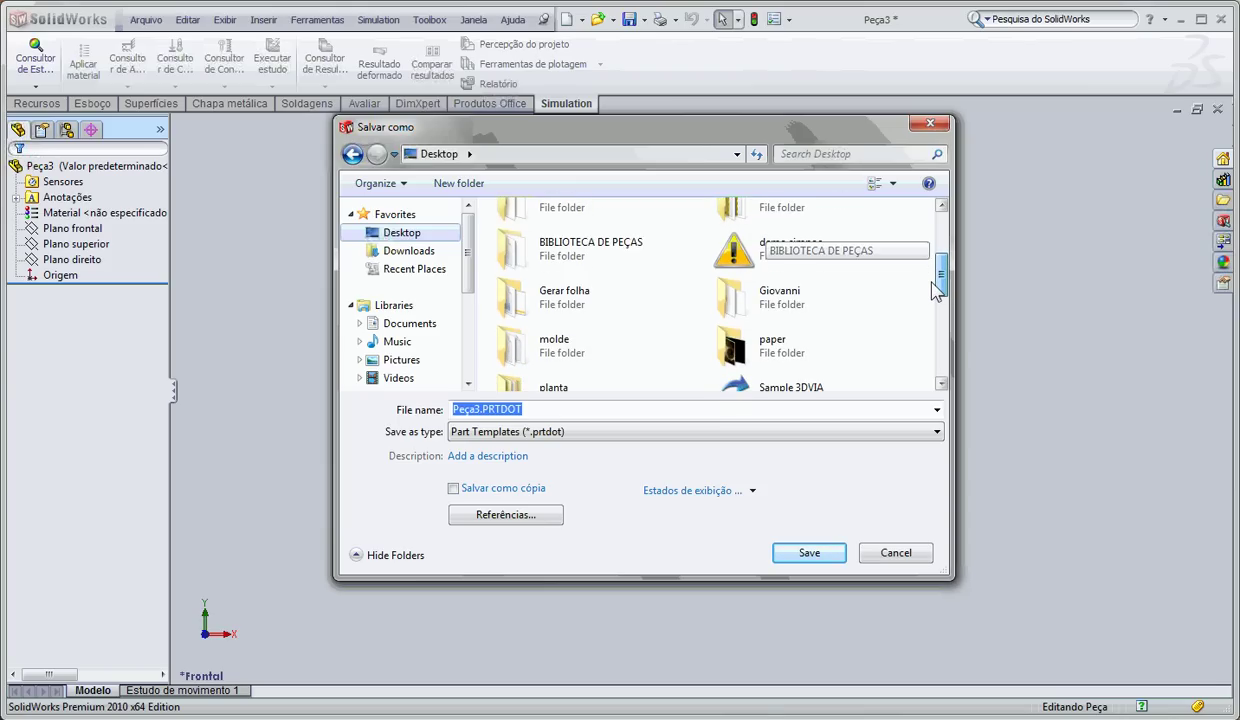
{"action": "double_click", "coordinate": [579, 291]}
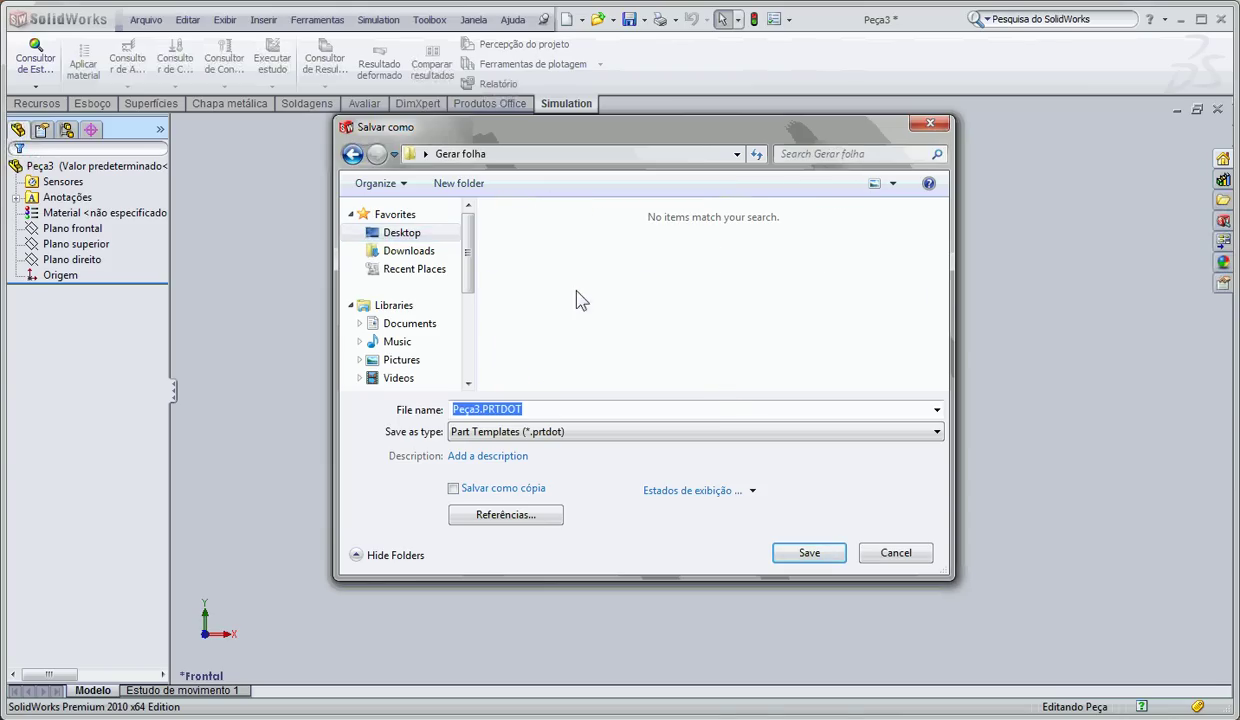
- Name the part template Peça mm and save it
{"action": "left_click", "coordinate": [544, 417]}
{"action": "key", "text": "Left"}
{"action": "key", "text": "Left"}
{"action": "key", "text": "Left"}
{"action": "key", "text": "Left"}
{"action": "key", "text": "Left"}
{"action": "key", "text": "Left"}
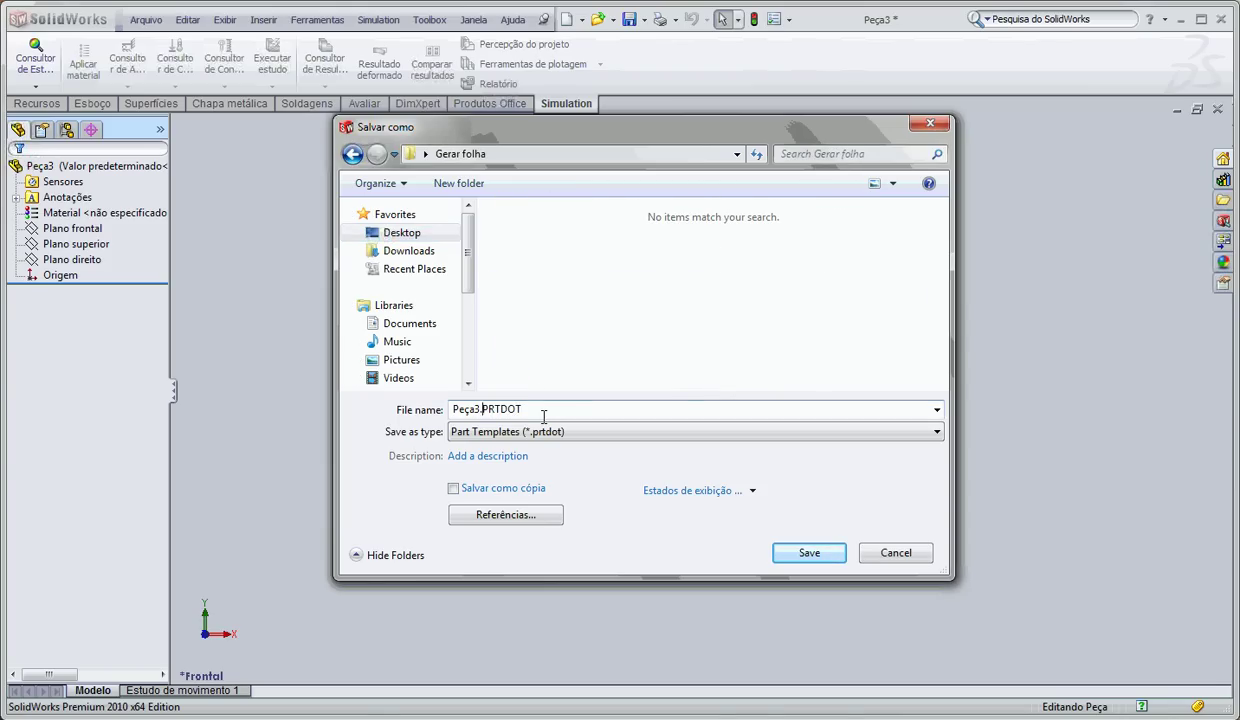
{"action": "key", "text": "BackSpace"}
{"action": "key", "text": "BackSpace"}
{"action": "key", "text": "BackSpace"}
{"action": "key", "text": "BackSpace"}
{"action": "key", "text": "BackSpace"}
{"action": "type", "text": "Peça mm"}
{"action": "left_click", "coordinate": [810, 554]}
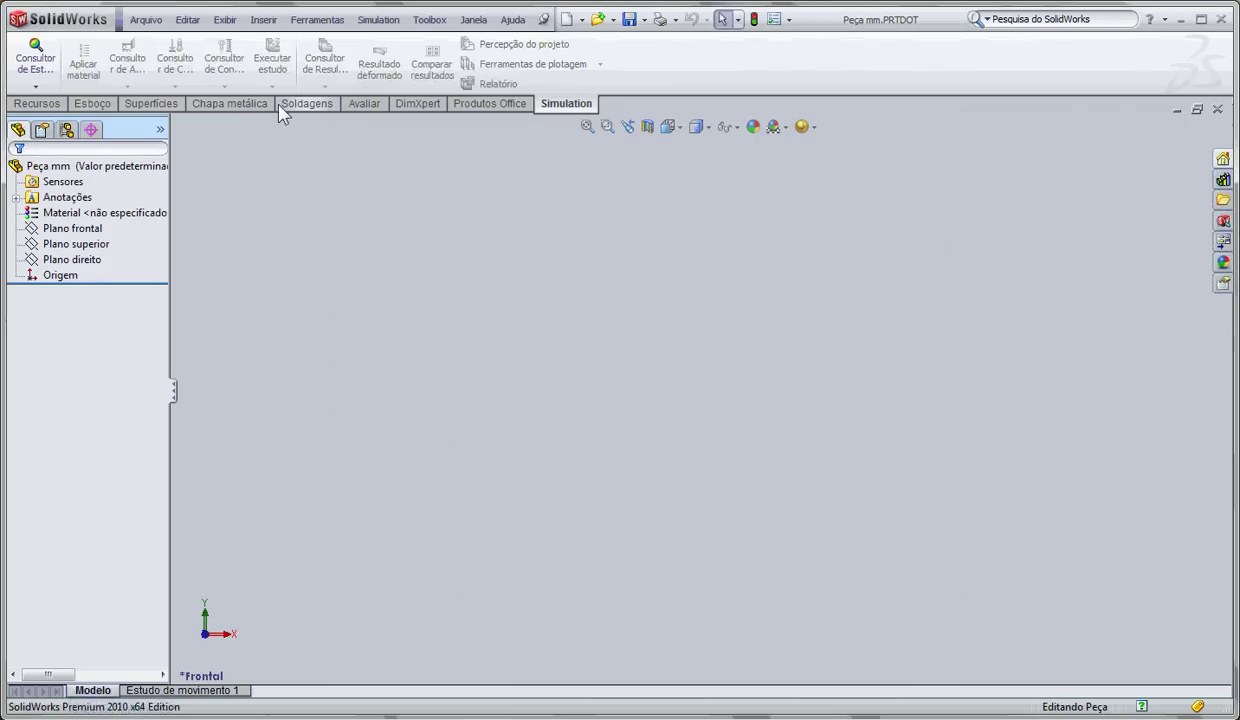
- Create a new drawing from the Desenho template and leave the Model View command without inserting a view
{"action": "left_click", "coordinate": [146, 19]}
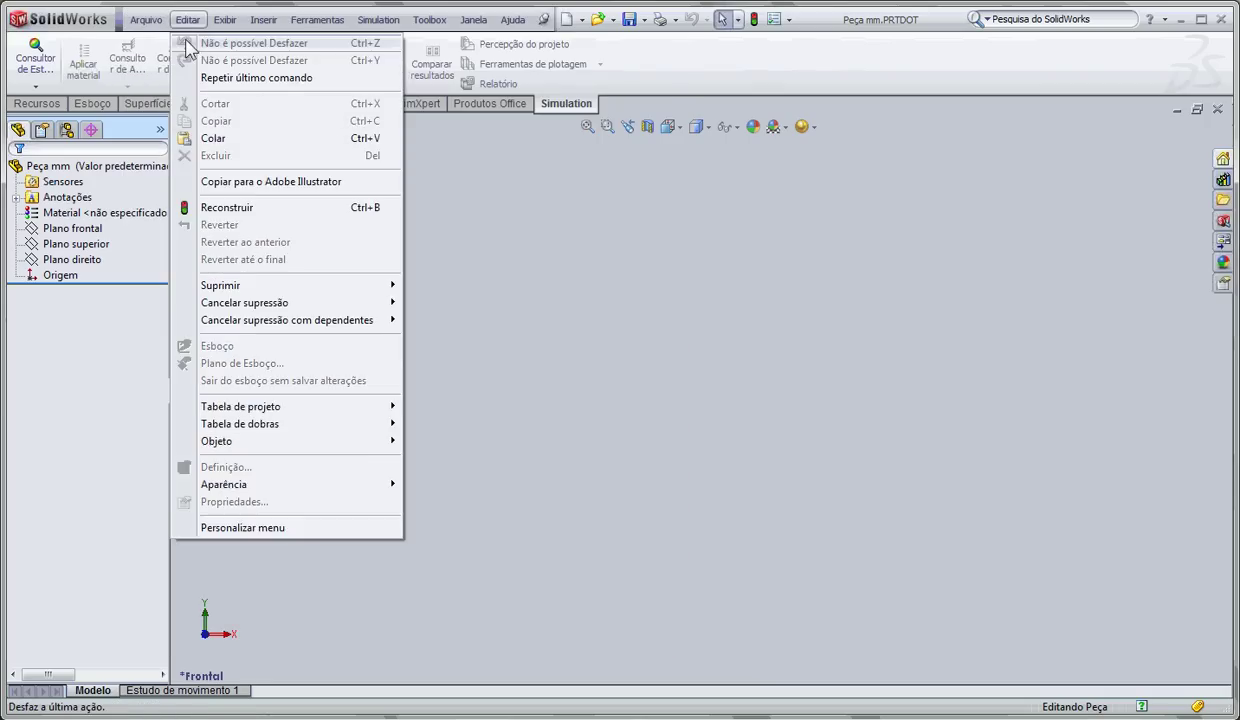
{"action": "left_click", "coordinate": [168, 43]}
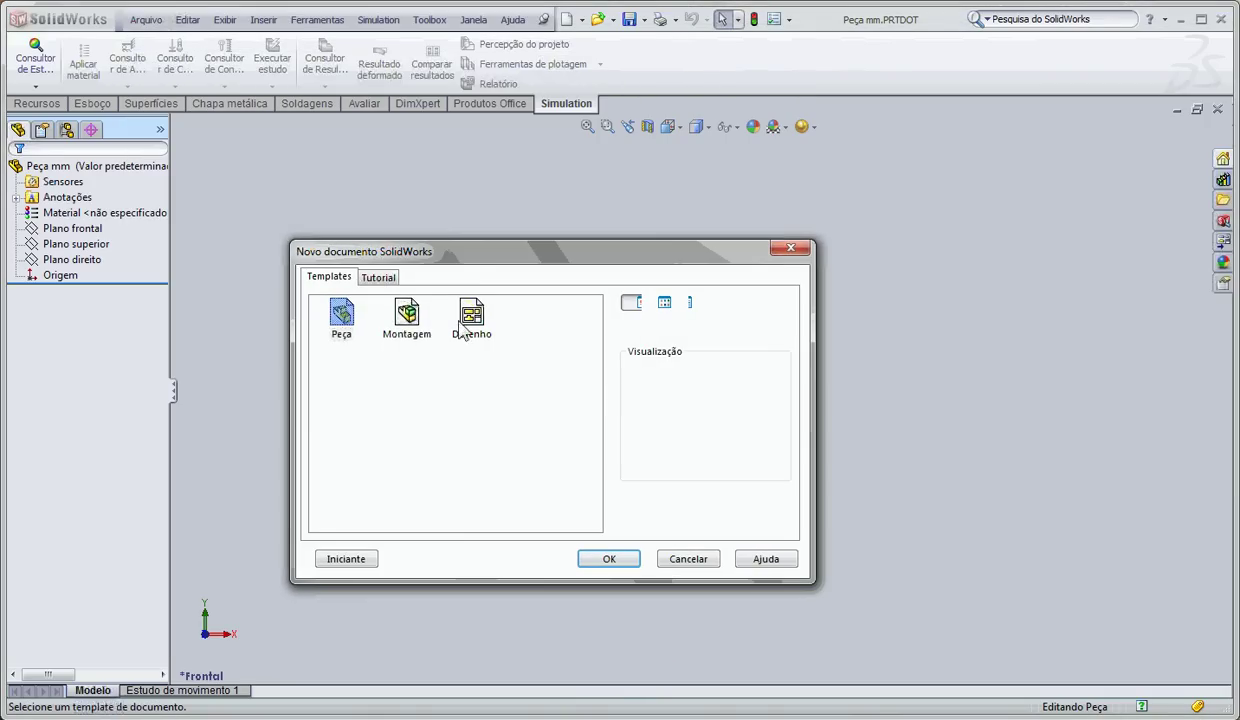
{"action": "left_click", "coordinate": [471, 335]}
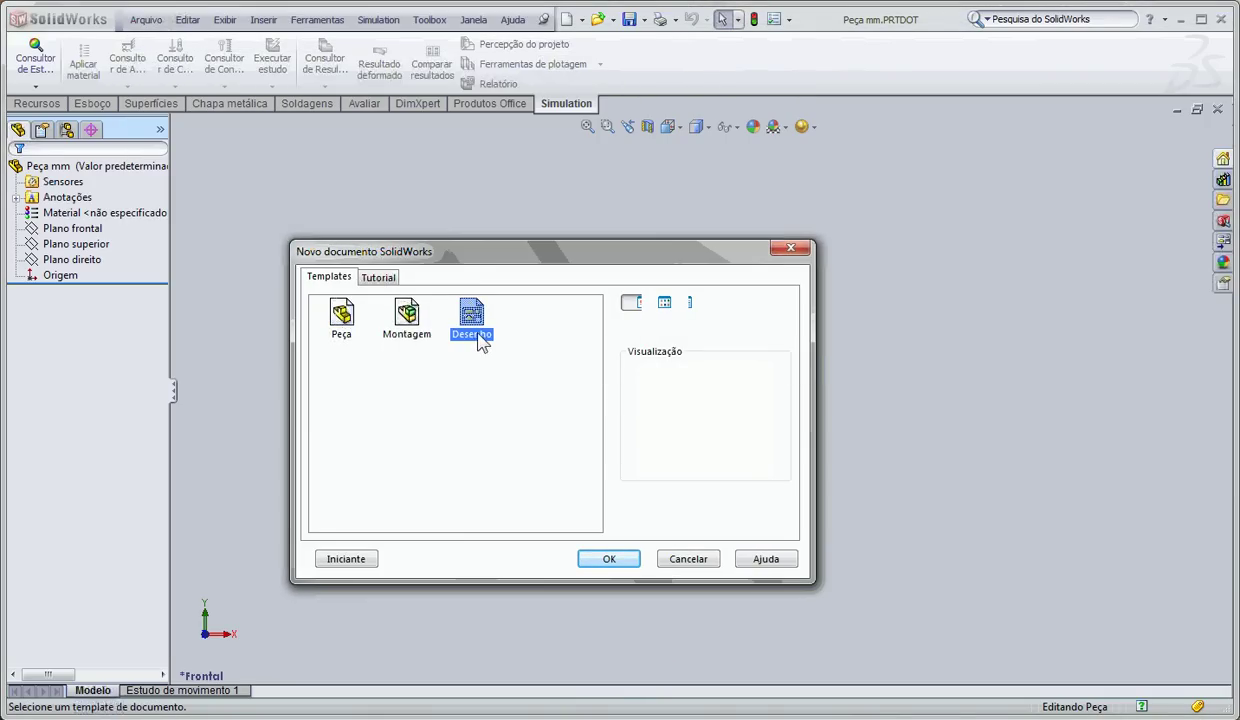
{"action": "left_click", "coordinate": [612, 558]}
{"action": "left_click", "coordinate": [645, 468]}
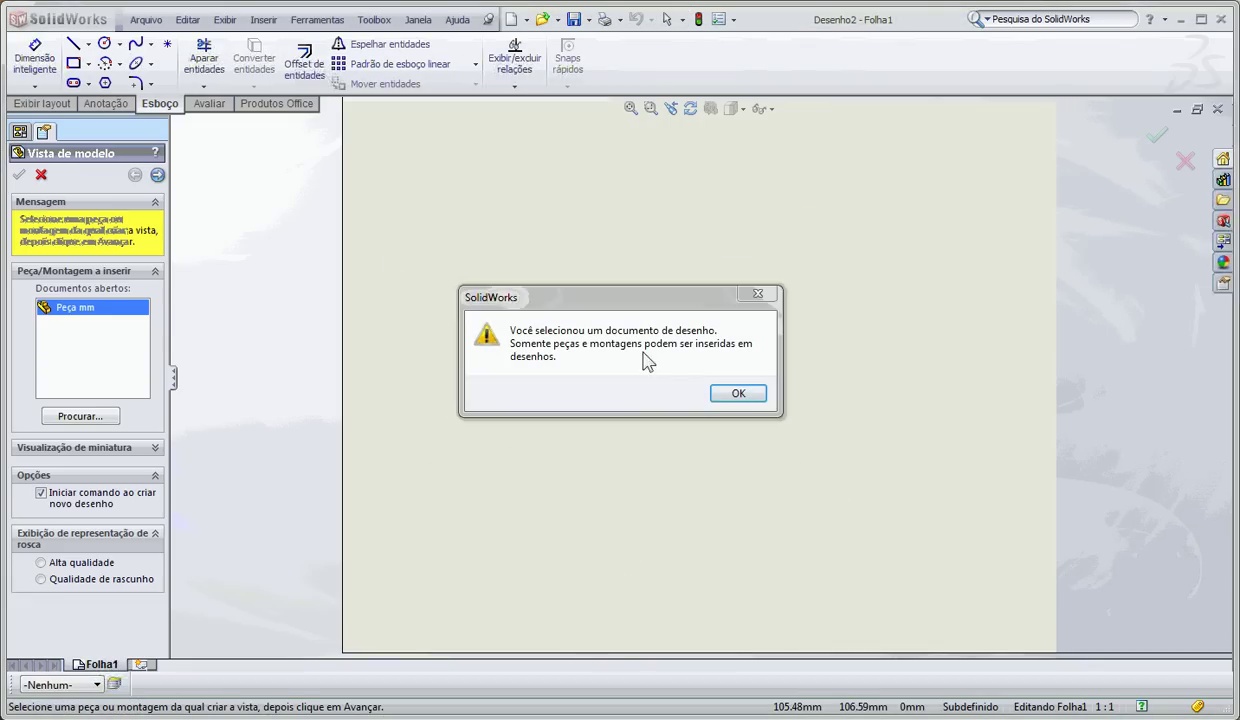
{"action": "left_click", "coordinate": [737, 393]}
{"action": "left_click", "coordinate": [41, 174]}
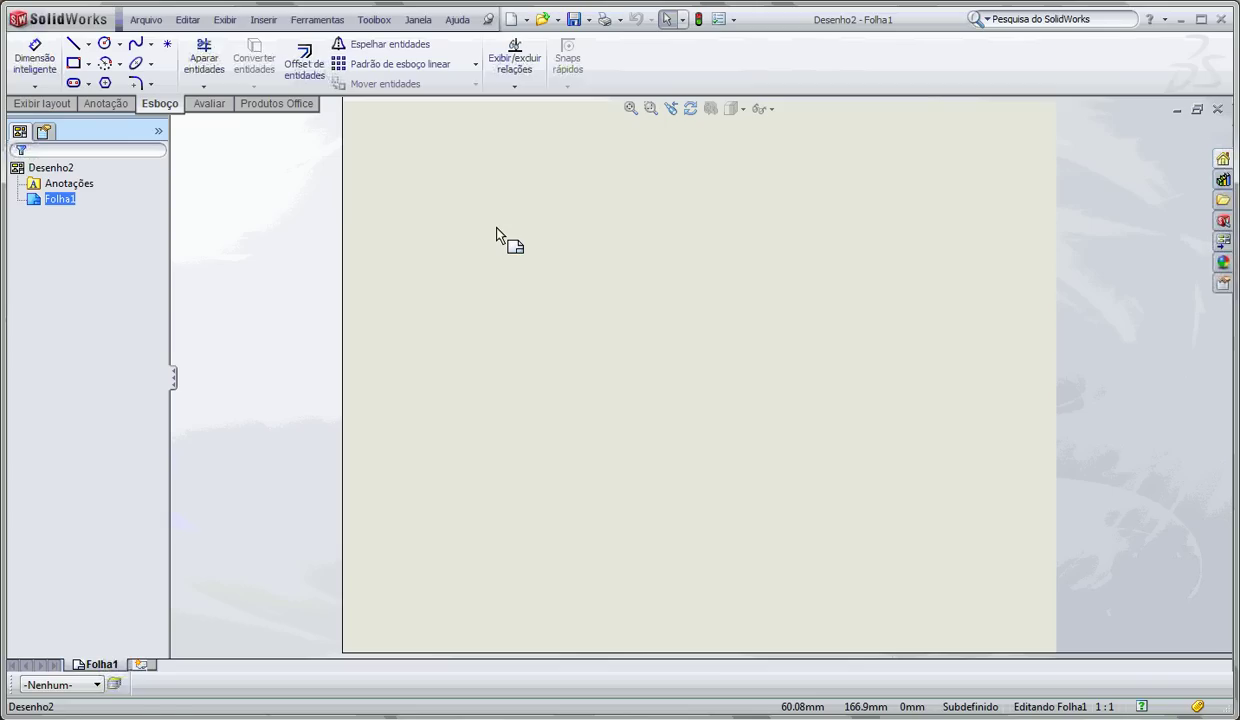
- Add a first custom file property to the drawing named Escala, of type Texto with the value xxxx
{"action": "left_click", "coordinate": [146, 19]}
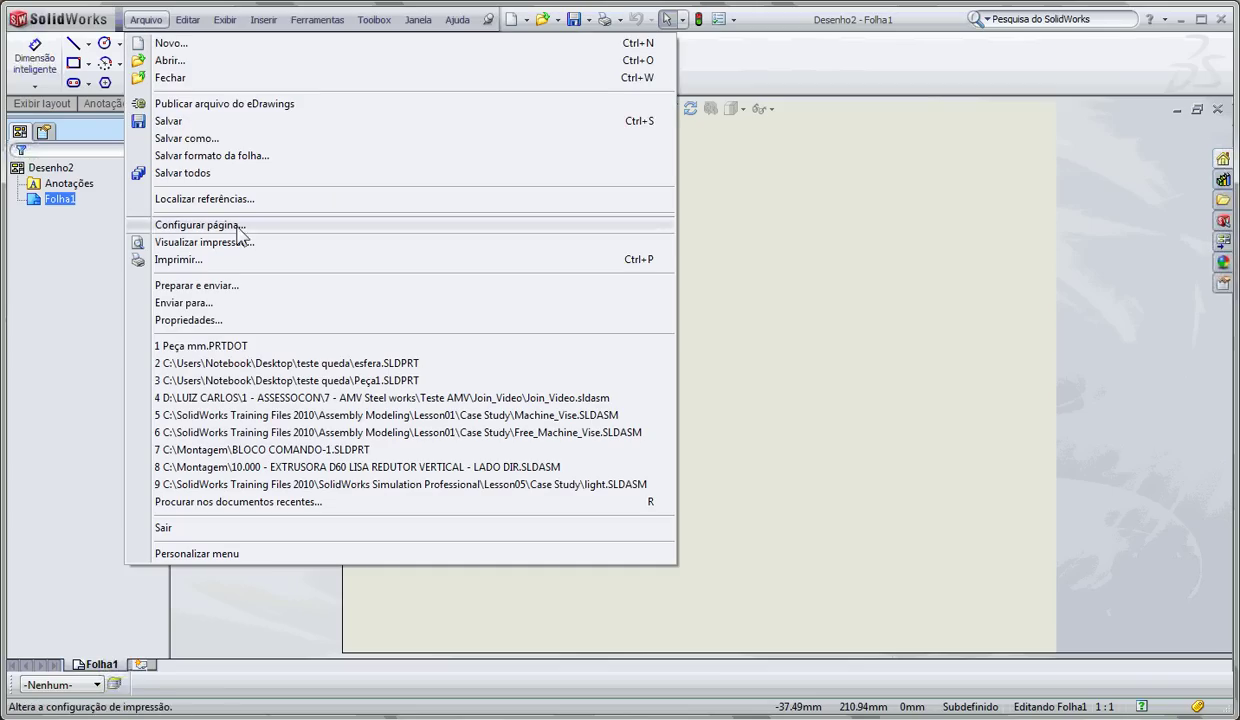
{"action": "left_click", "coordinate": [232, 320]}
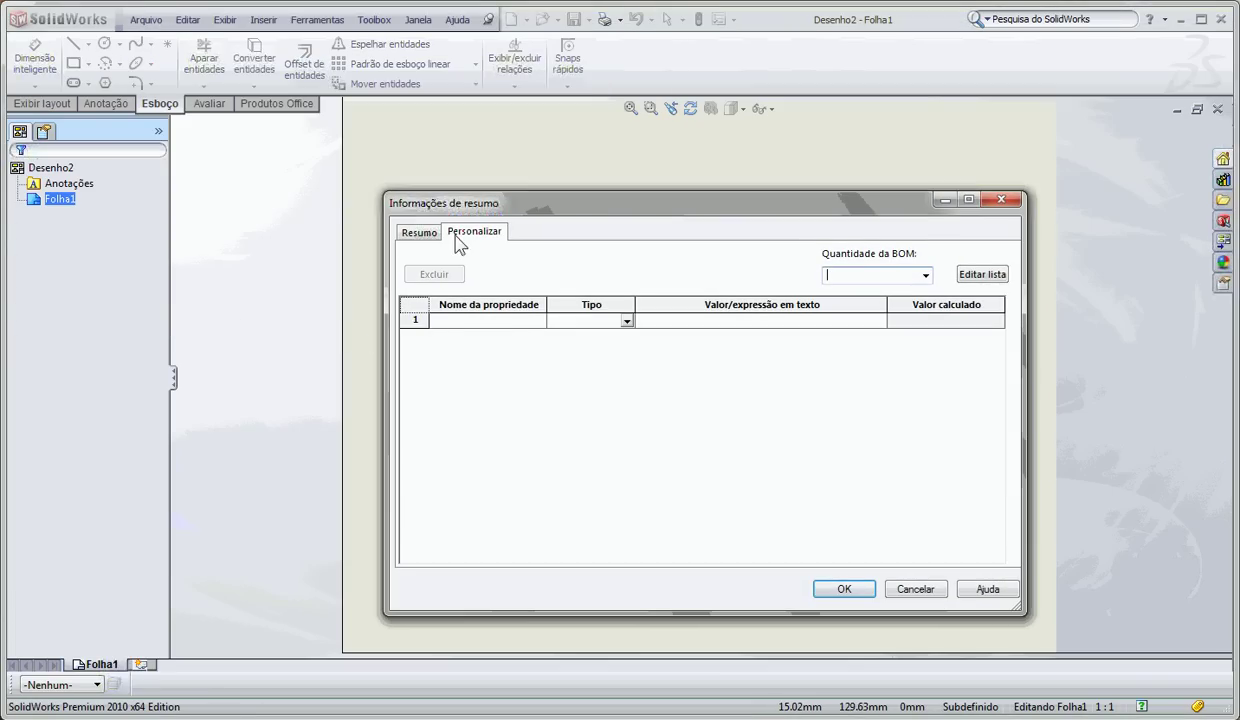
{"action": "left_click", "coordinate": [521, 318]}
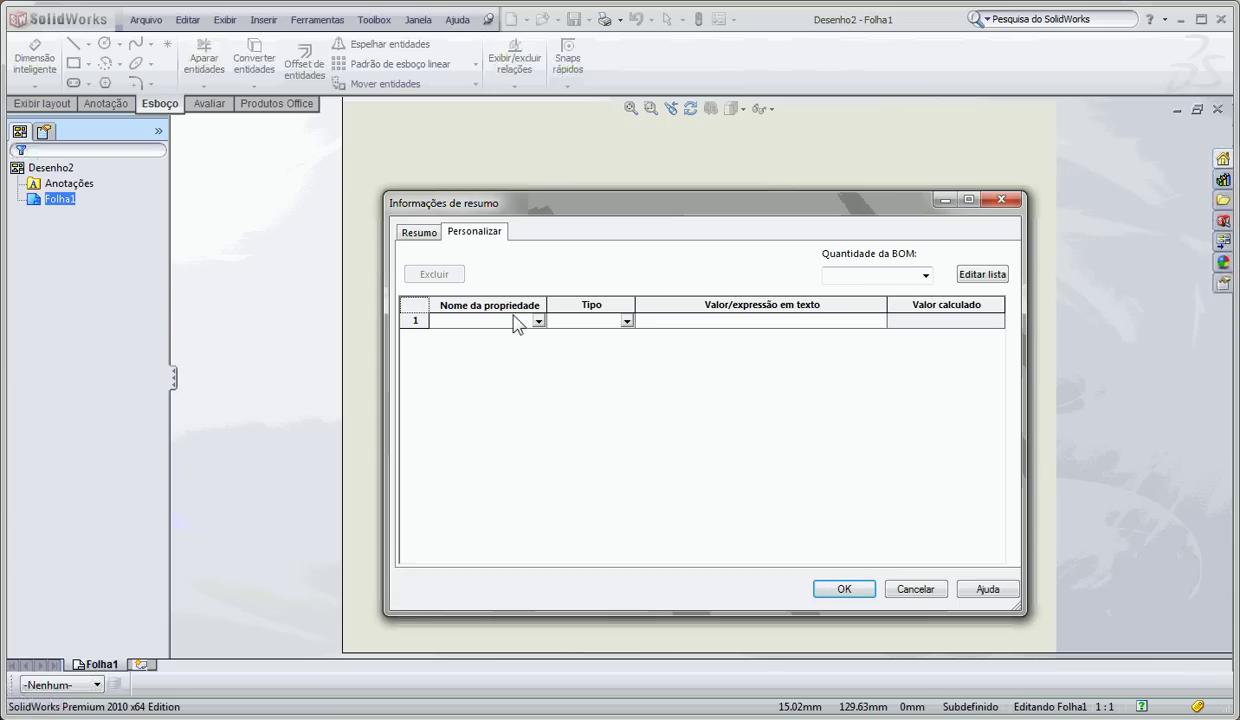
{"action": "left_click", "coordinate": [538, 321]}
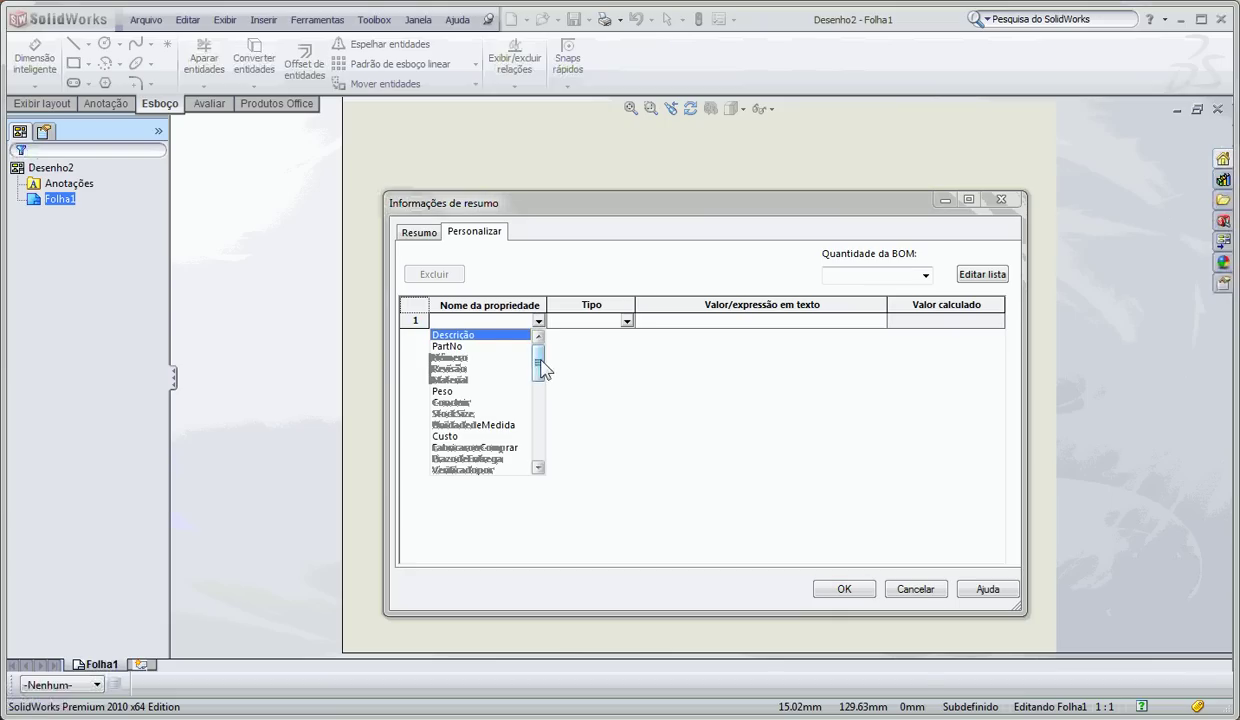
{"action": "mouse_move", "coordinate": [540, 368]}
{"action": "left_mouse_down"}
{"action": "mouse_move", "coordinate": [542, 396]}
{"action": "mouse_move", "coordinate": [540, 368]}
{"action": "left_mouse_up"}
{"action": "left_click", "coordinate": [516, 321]}
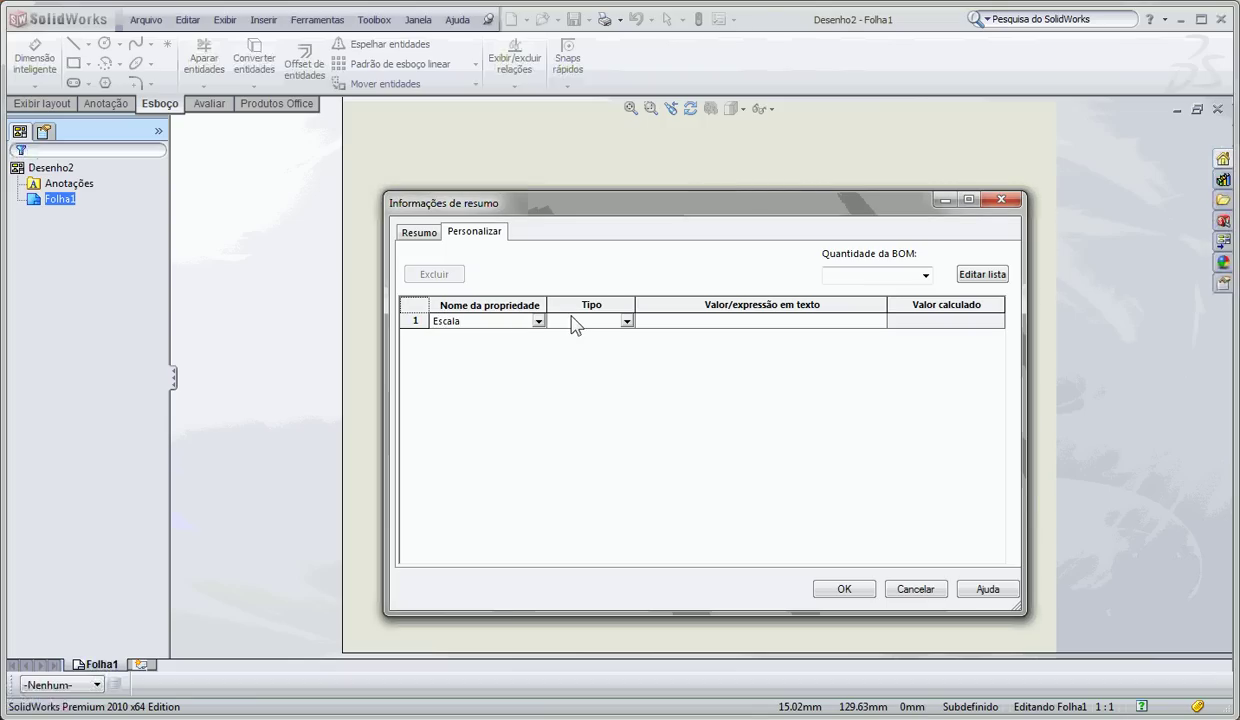
{"action": "left_click", "coordinate": [565, 321]}
{"action": "left_click", "coordinate": [662, 333]}
{"action": "left_click", "coordinate": [665, 321]}
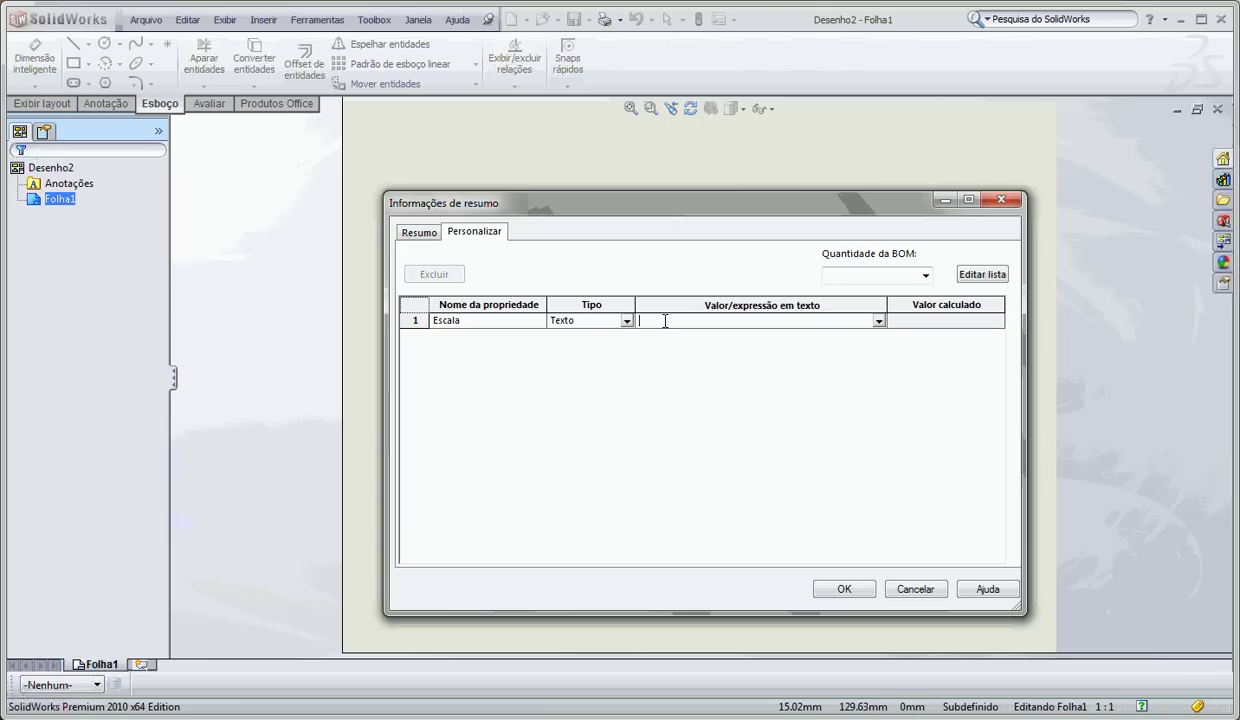
{"action": "type", "text": "xxxx"}
{"action": "left_click", "coordinate": [890, 320]}
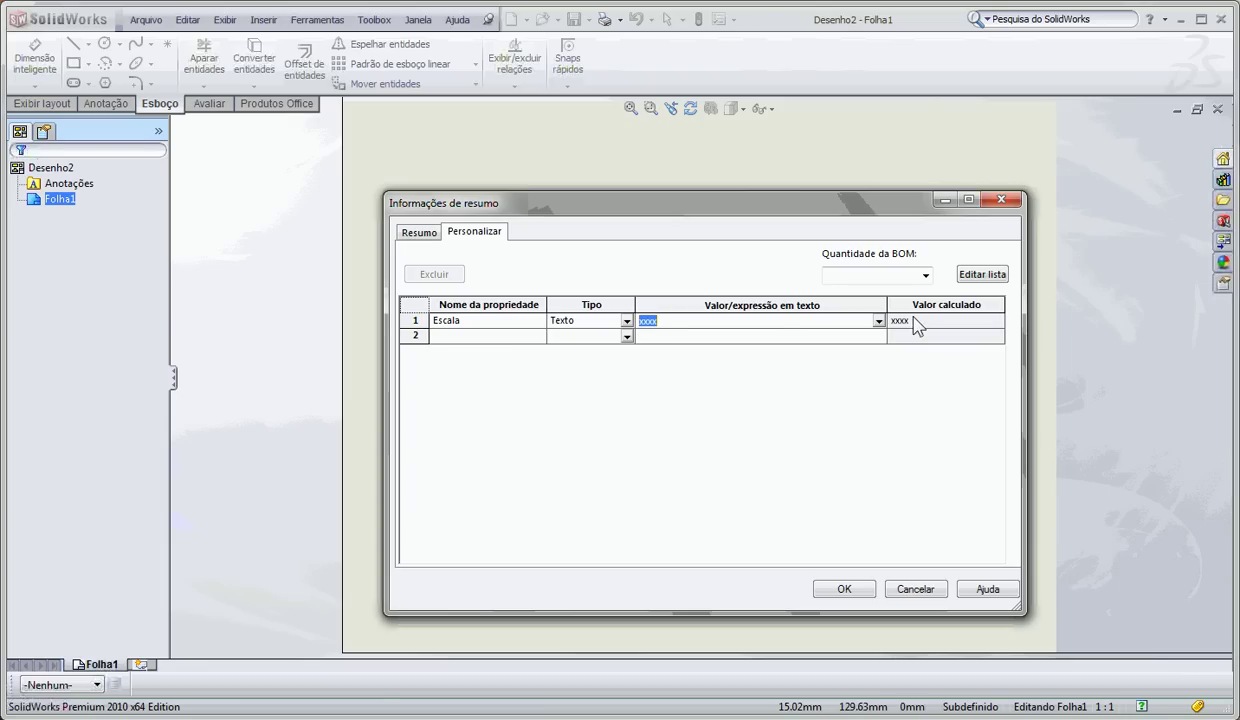
- Add a second custom property to the drawing named Revisão, of type Texto with the value xxxxxx
{"action": "left_click", "coordinate": [525, 336]}
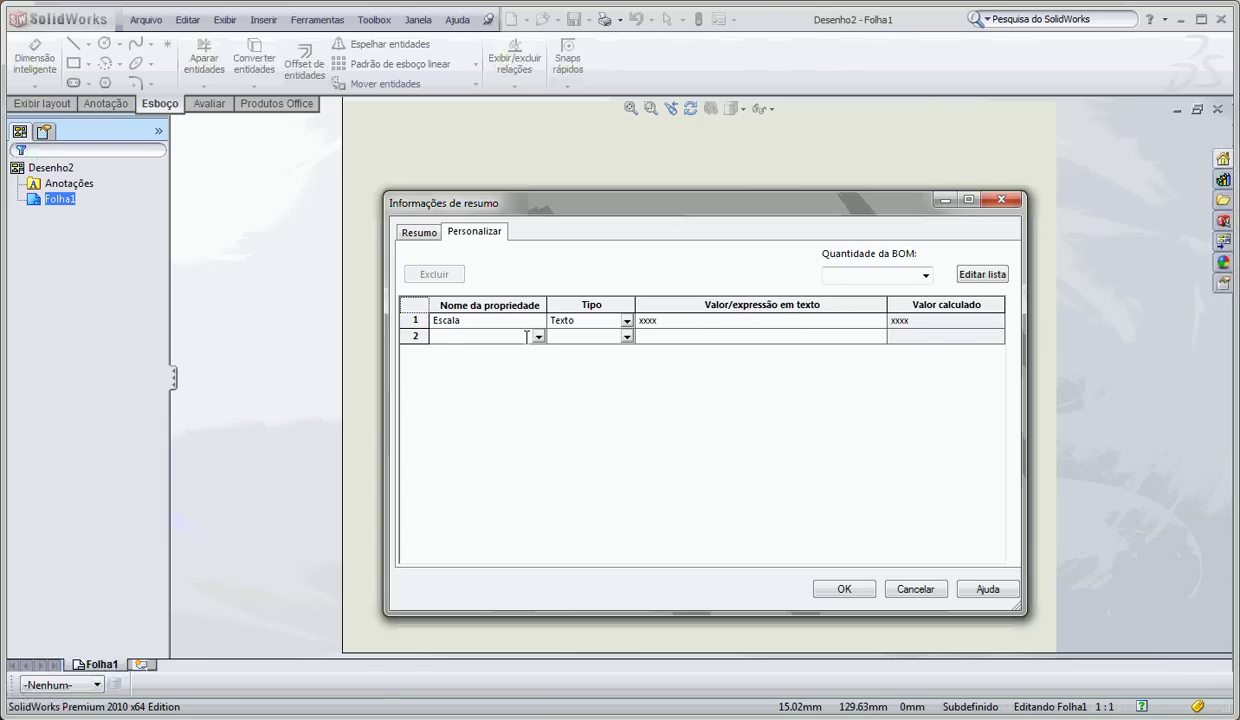
{"action": "type", "text": "Revisão"}
{"action": "left_click", "coordinate": [628, 337]}
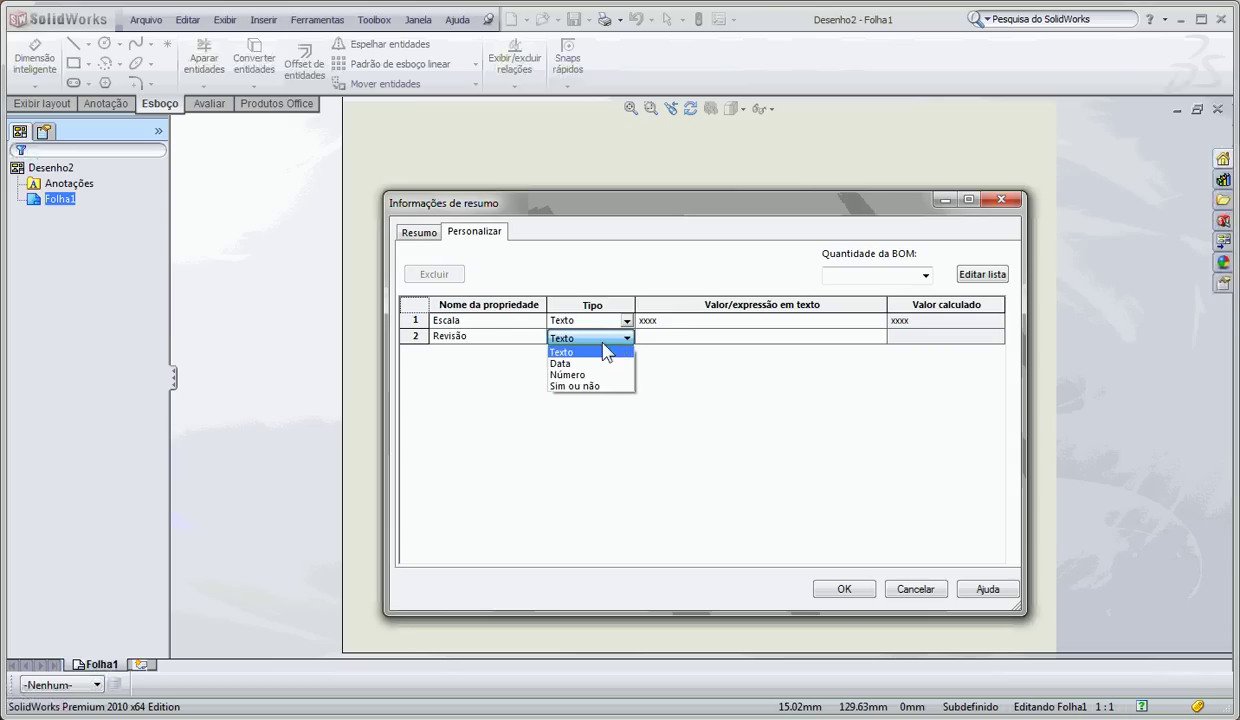
{"action": "left_click", "coordinate": [590, 347]}
{"action": "left_click", "coordinate": [824, 340]}
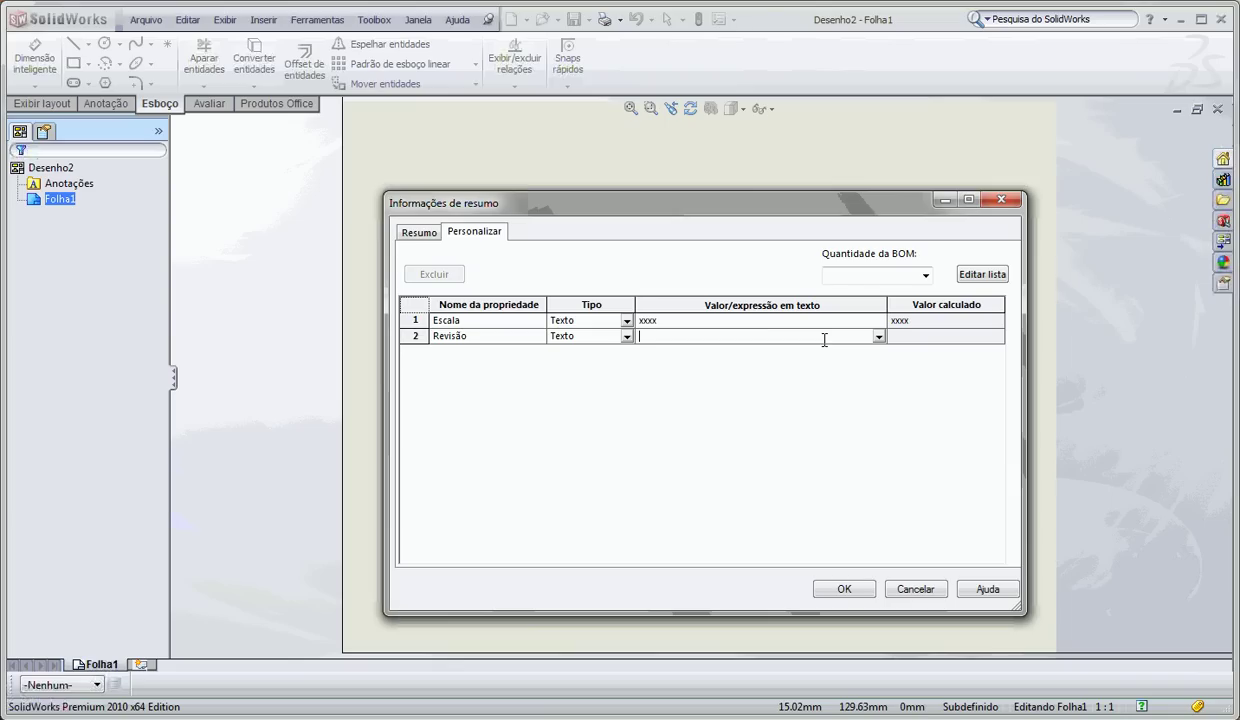
{"action": "left_click", "coordinate": [879, 338]}
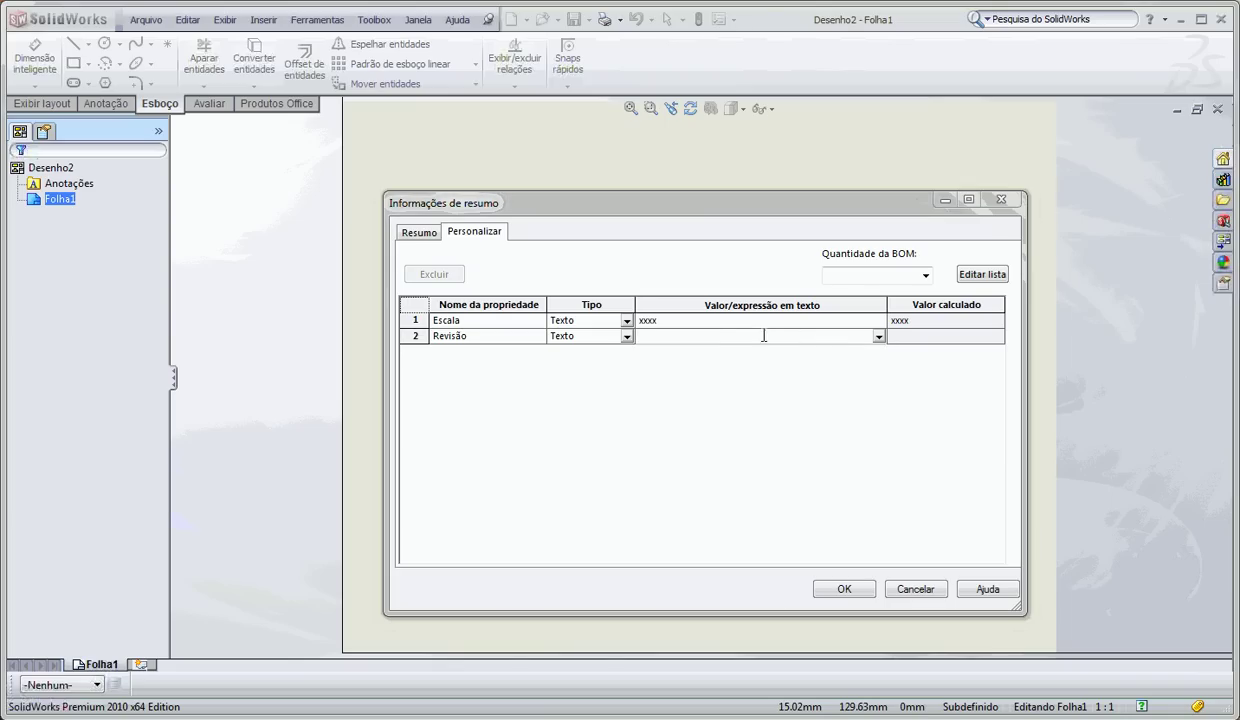
{"action": "left_click", "coordinate": [830, 336]}
{"action": "type", "text": "xxxxxx"}
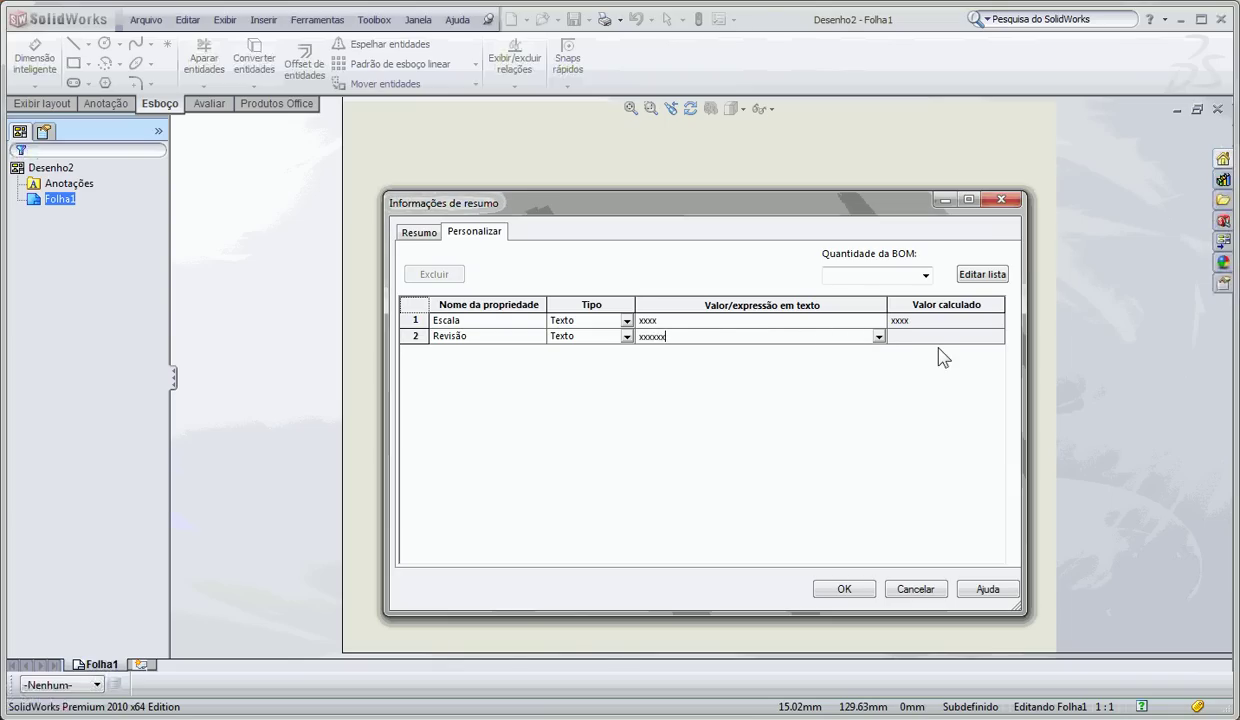
{"action": "key", "text": "Return"}
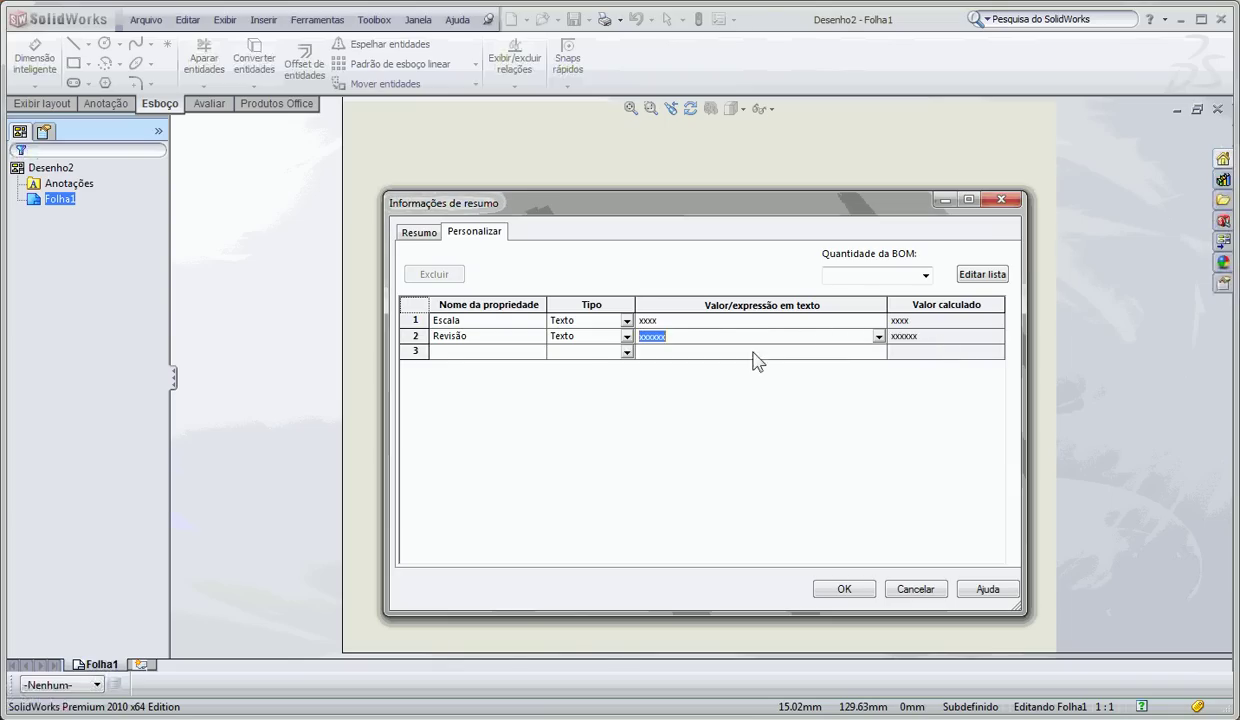
- Add a third custom property to the drawing named Desenhista, of type Texto with the value xxxxx
{"action": "left_click", "coordinate": [496, 352]}
{"action": "type", "text": "Des"}
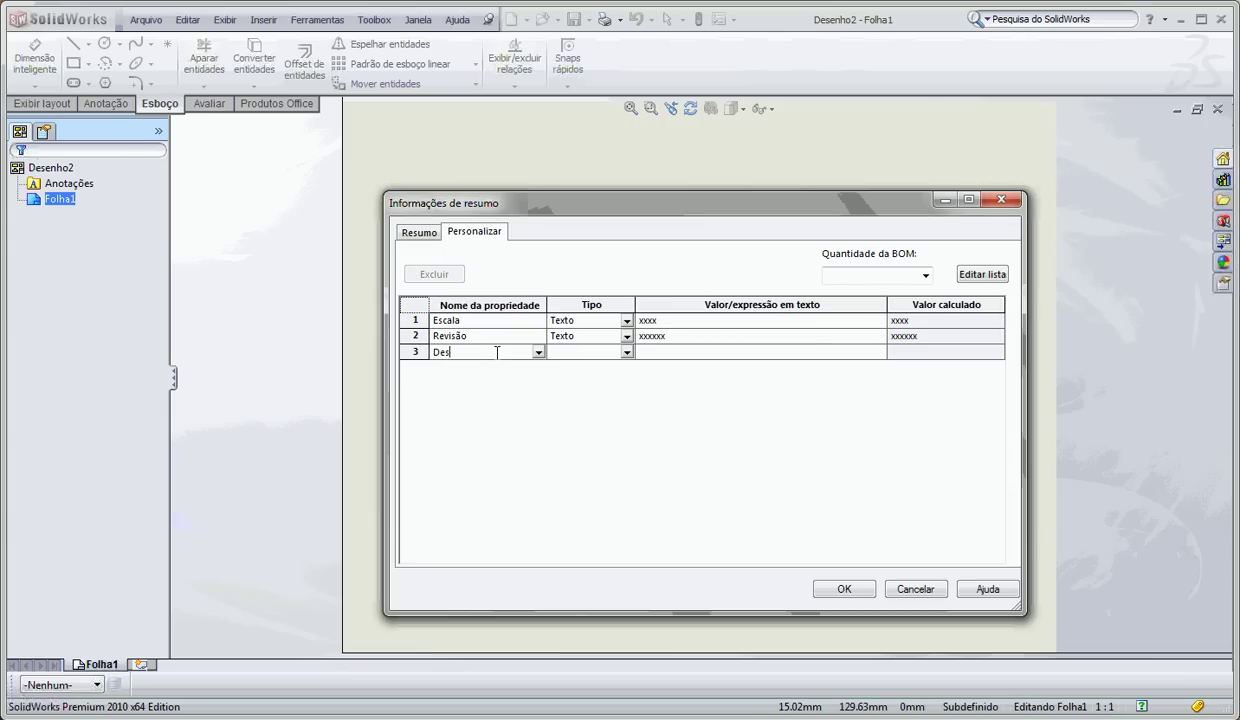
{"action": "type", "text": "enhista"}
{"action": "left_click", "coordinate": [592, 356]}
{"action": "left_click", "coordinate": [696, 353]}
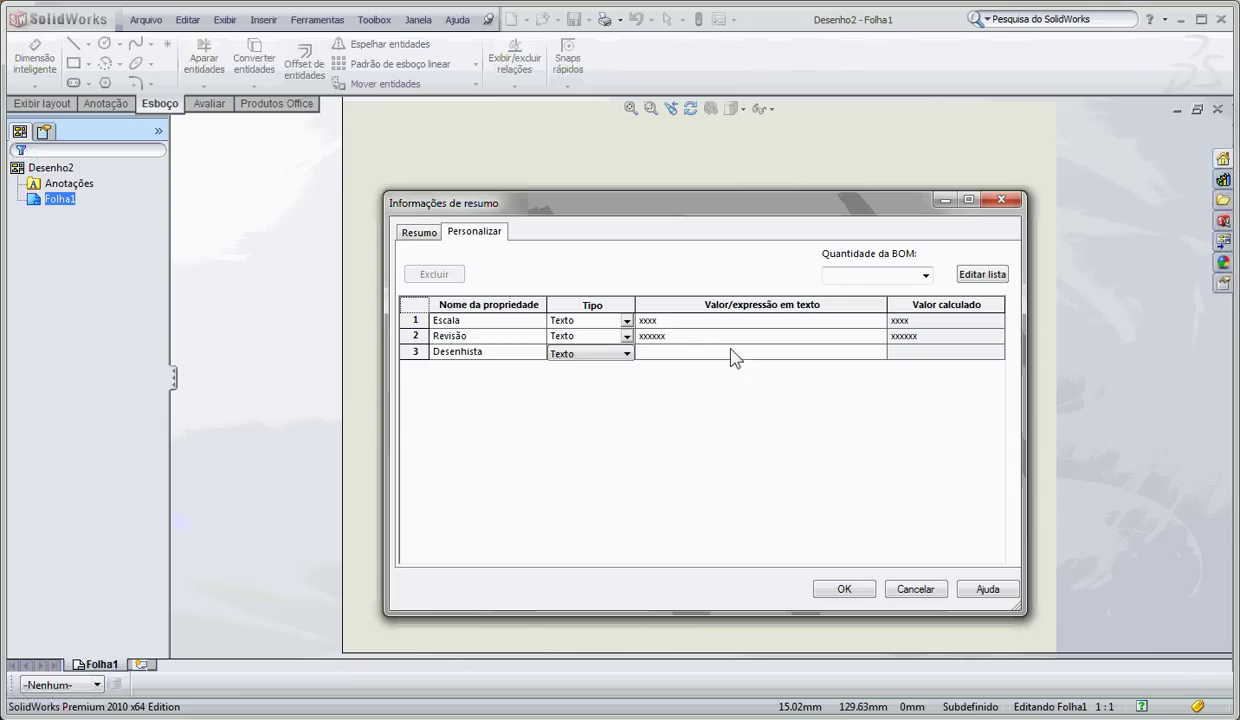
{"action": "left_click", "coordinate": [733, 350]}
{"action": "type", "text": "xxxxx"}
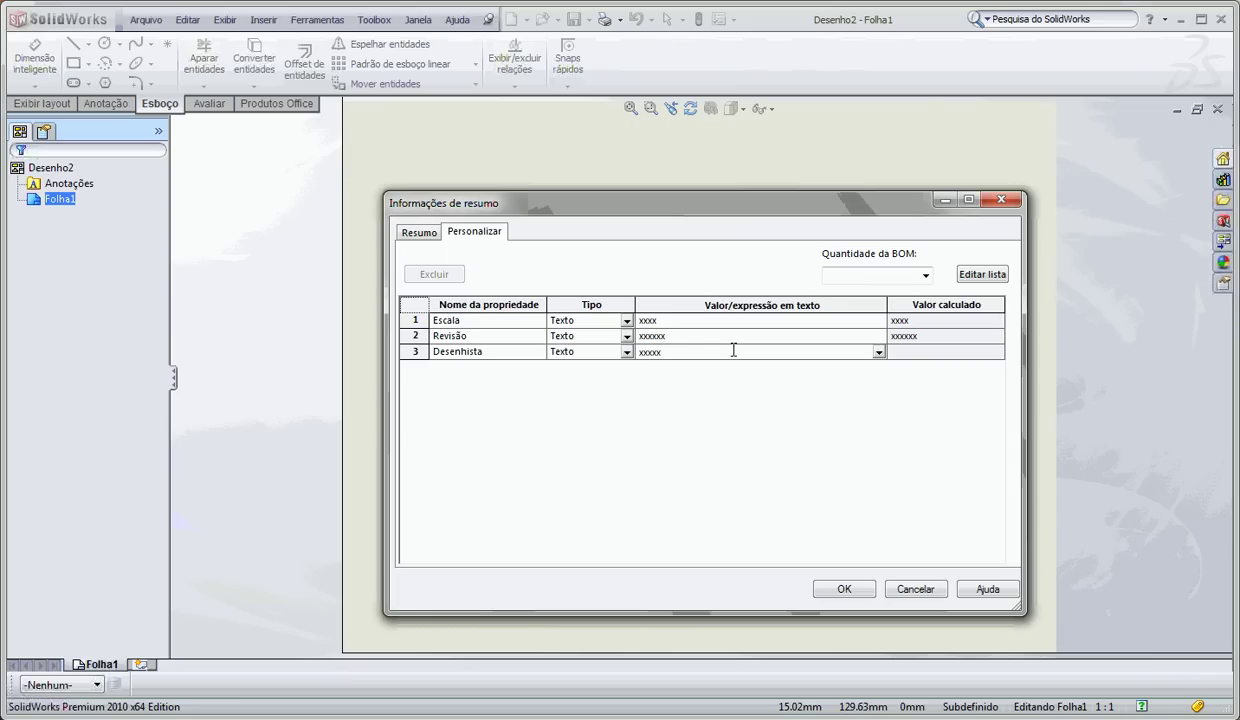
{"action": "key", "text": "Return"}
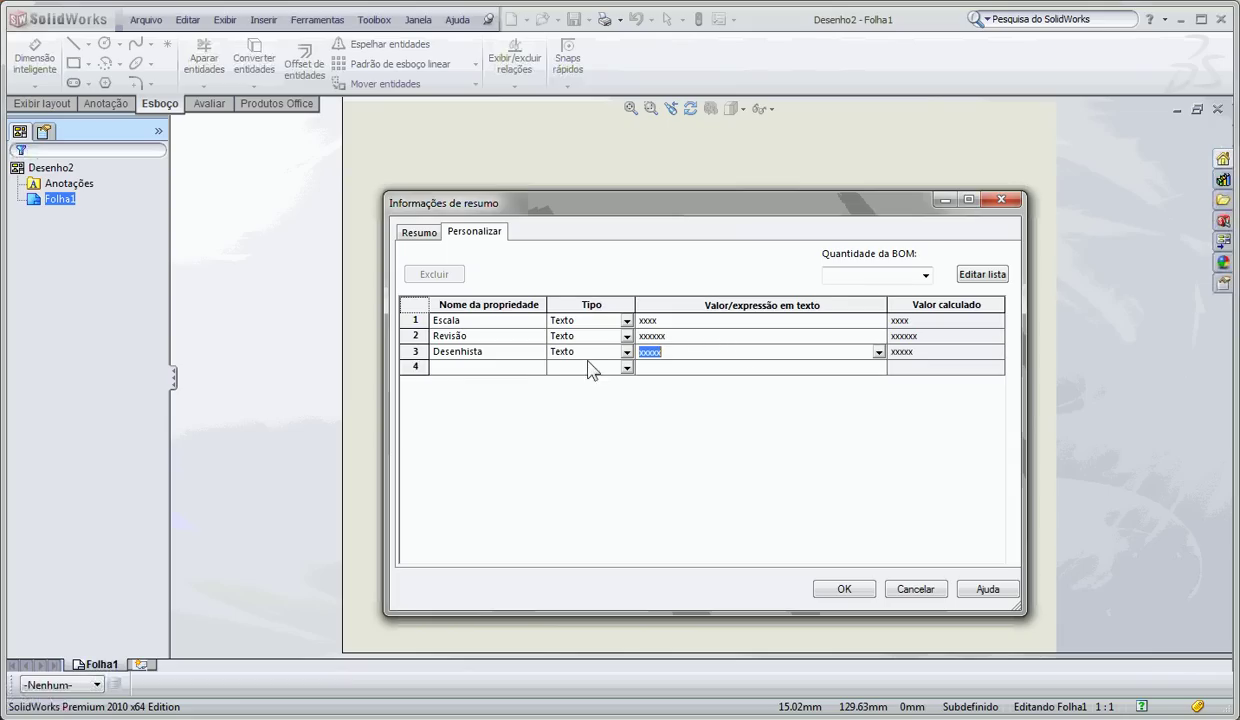
- Add a fourth custom property to the drawing named Data Desenho, of type Texto with the value xxxxx
{"action": "left_click", "coordinate": [532, 368]}
{"action": "type", "text": "Data"}
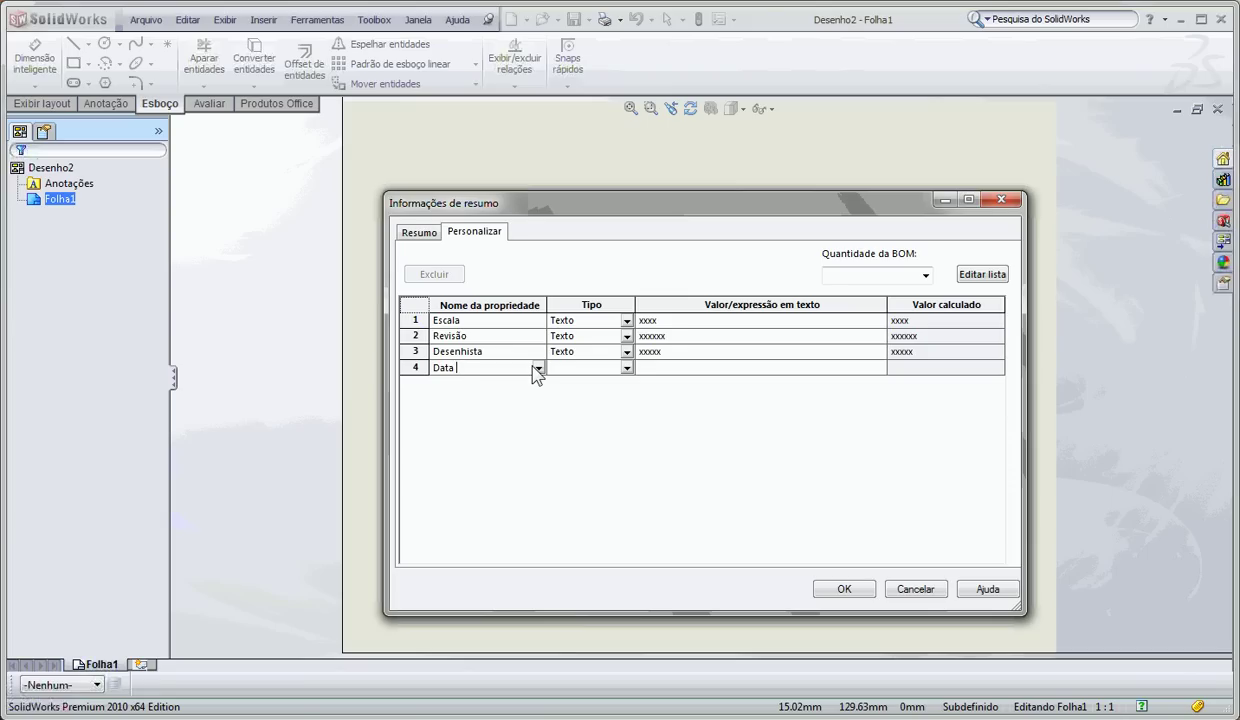
{"action": "type", "text": " Desenho"}
{"action": "left_click", "coordinate": [553, 367]}
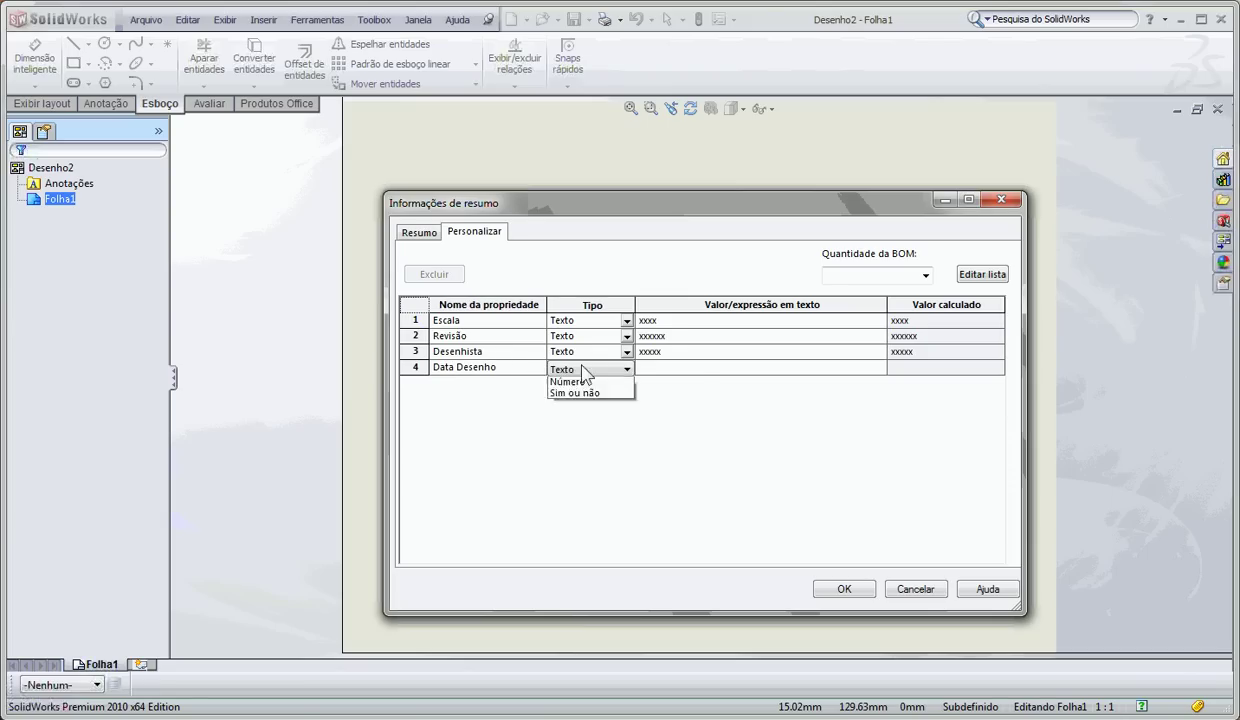
{"action": "left_click", "coordinate": [697, 367]}
{"action": "type", "text": "xxxxx"}
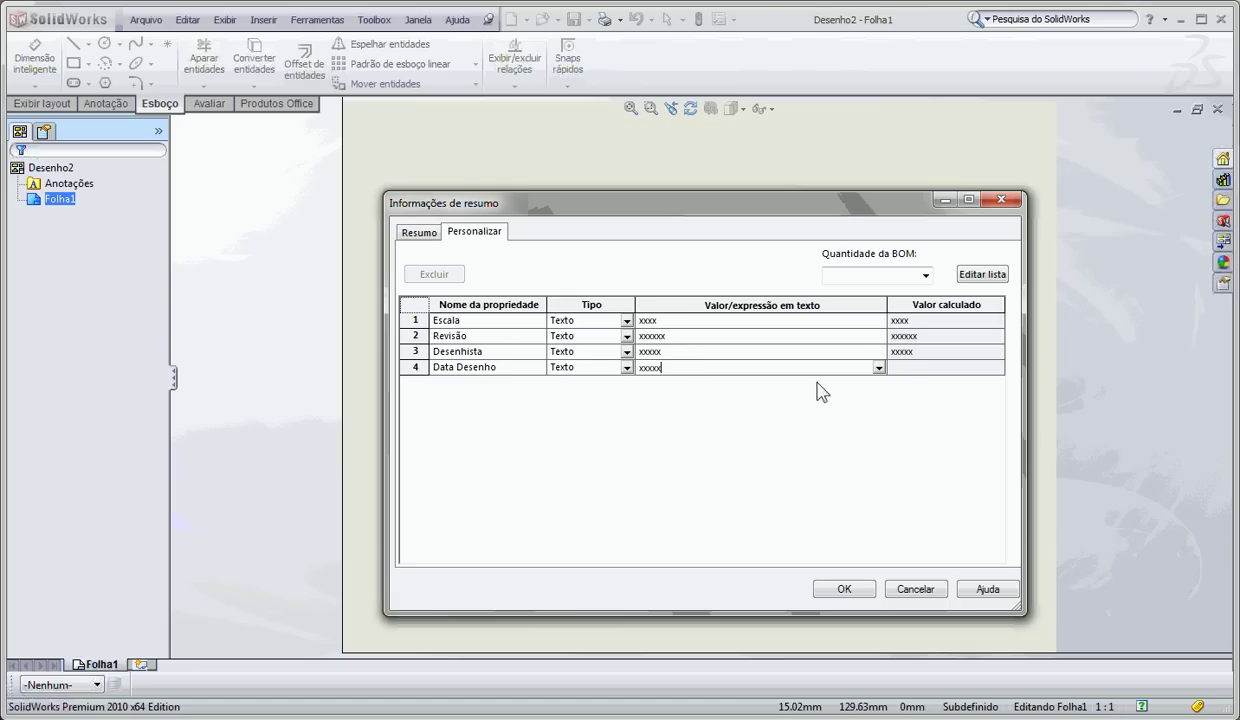
{"action": "key", "text": "Return"}
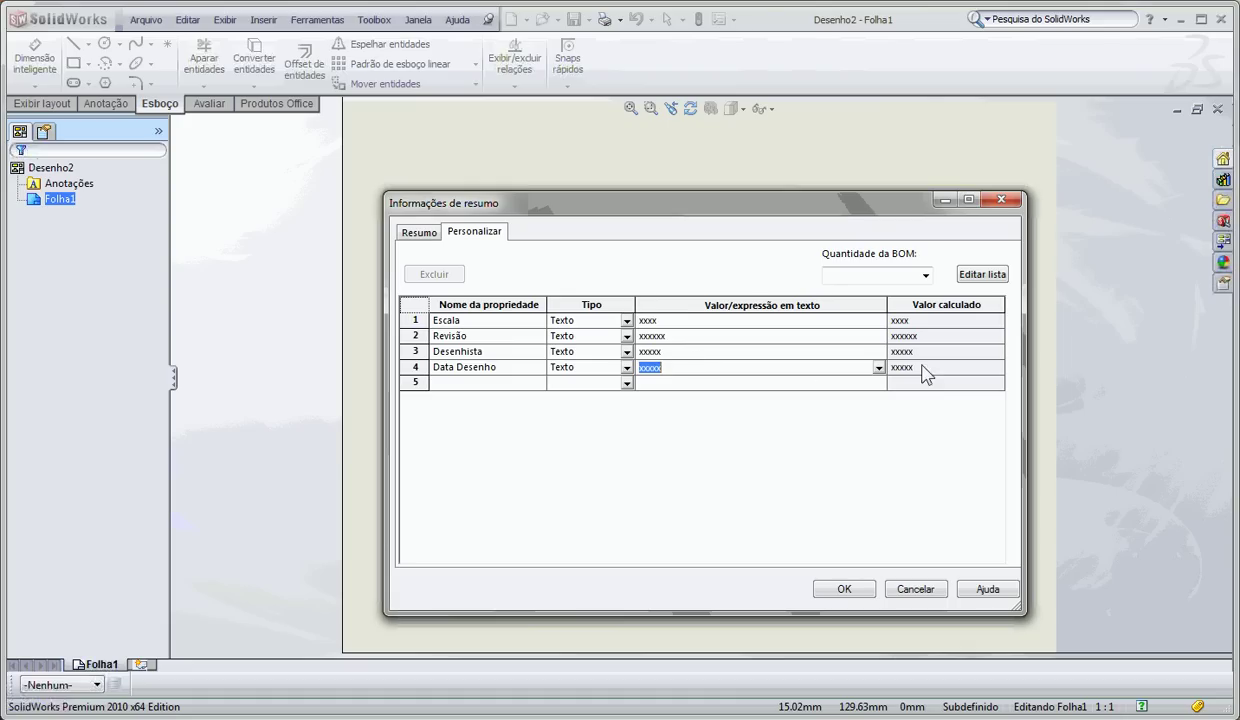
- Add a fifth custom property named Aprovado por data, of type Texto with the value xxxxx, and accept the drawing's property list
{"action": "left_click", "coordinate": [519, 382]}
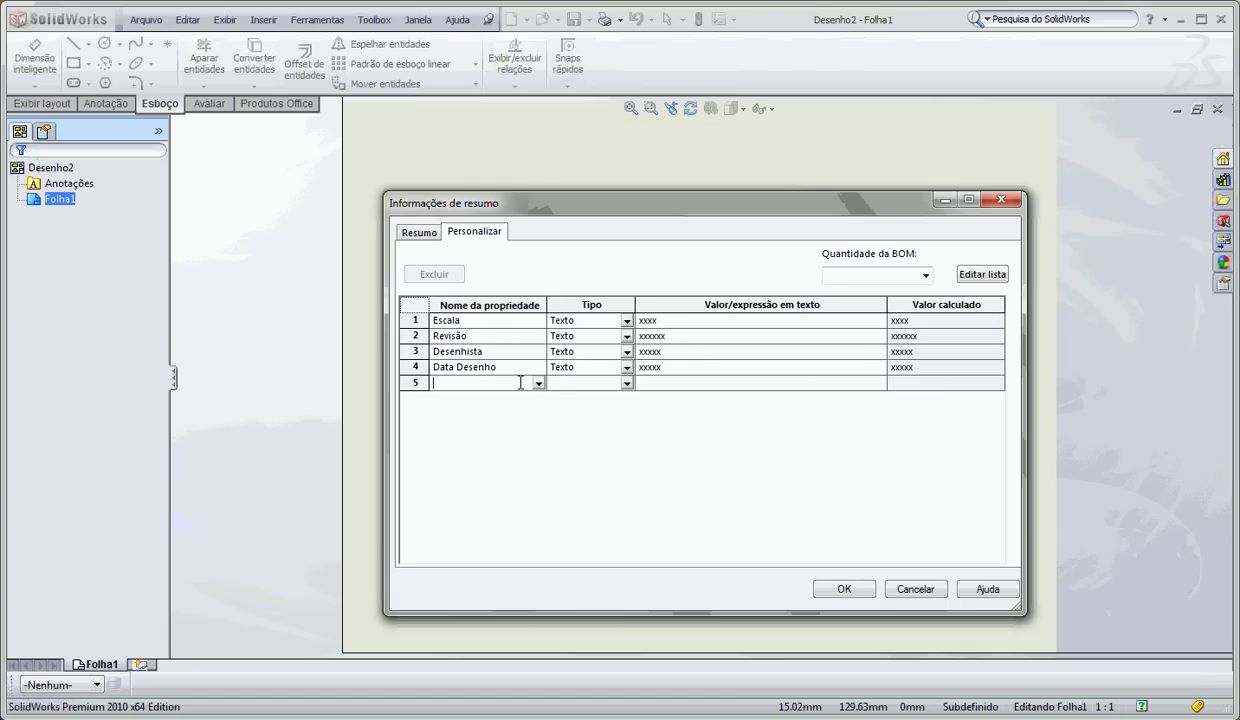
{"action": "type", "text": "Aprovado por data"}
{"action": "left_click", "coordinate": [567, 380]}
{"action": "left_click", "coordinate": [670, 375]}
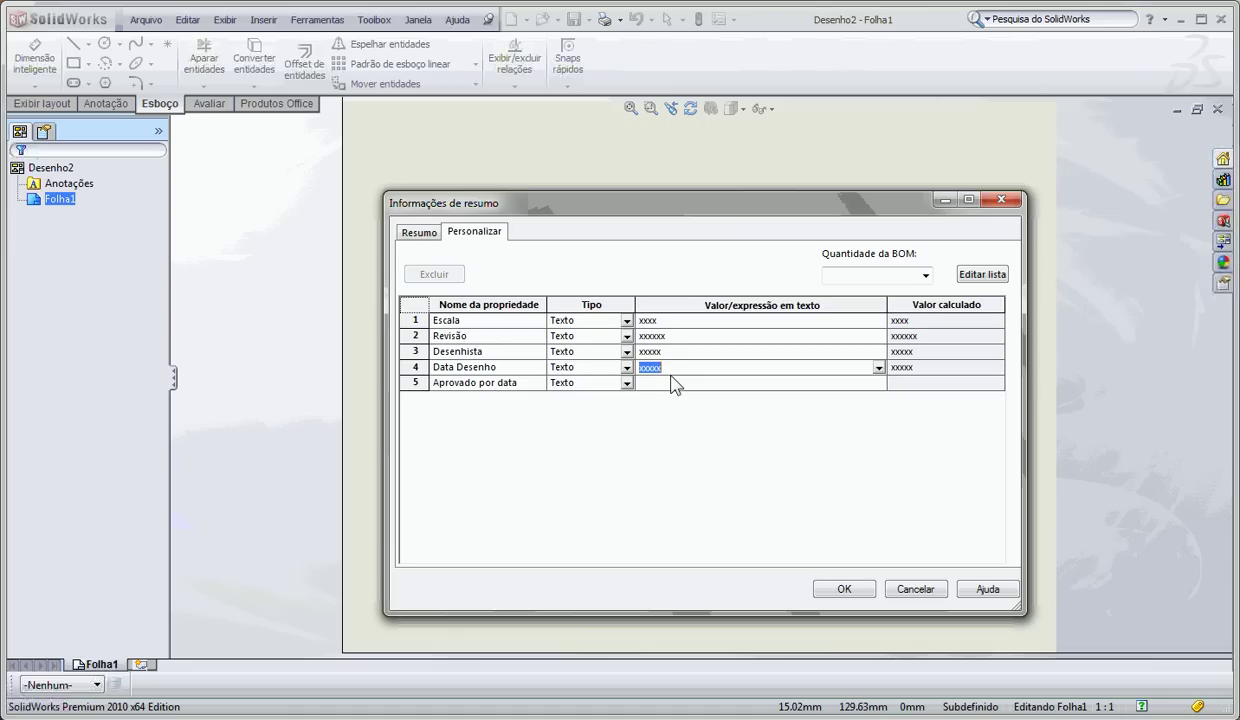
{"action": "left_click", "coordinate": [672, 383]}
{"action": "type", "text": "xxxxx"}
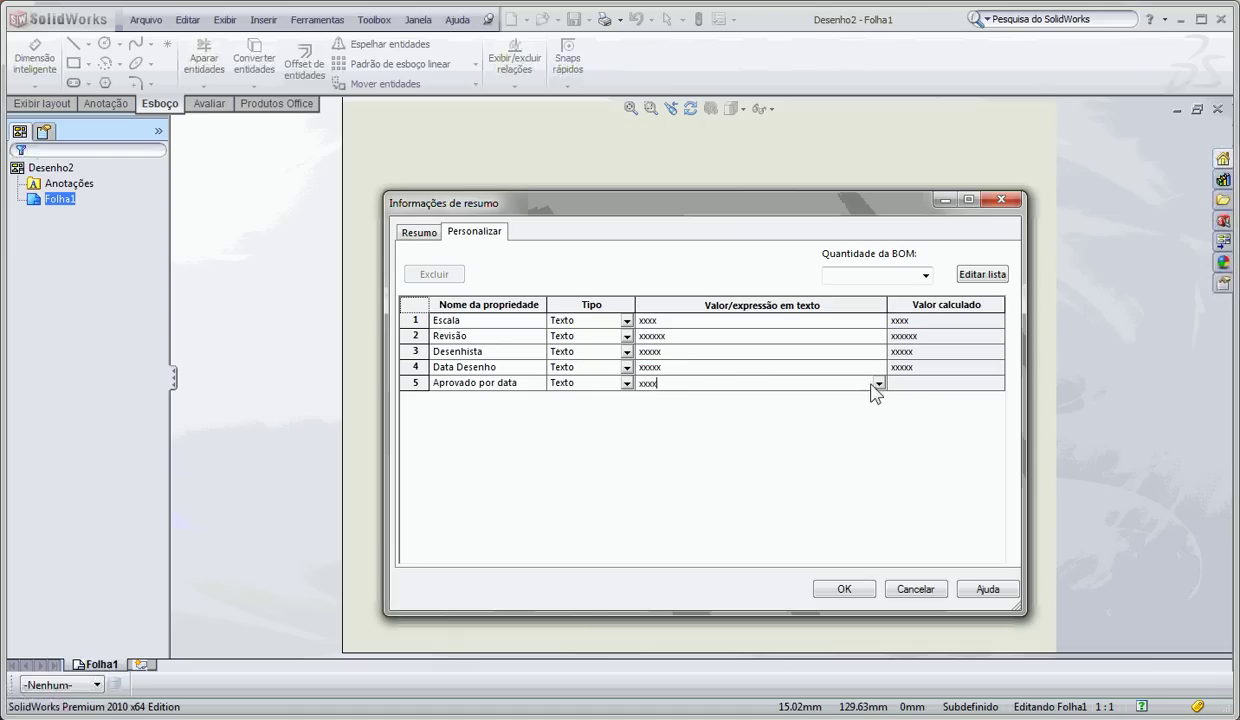
{"action": "key", "text": "Return"}
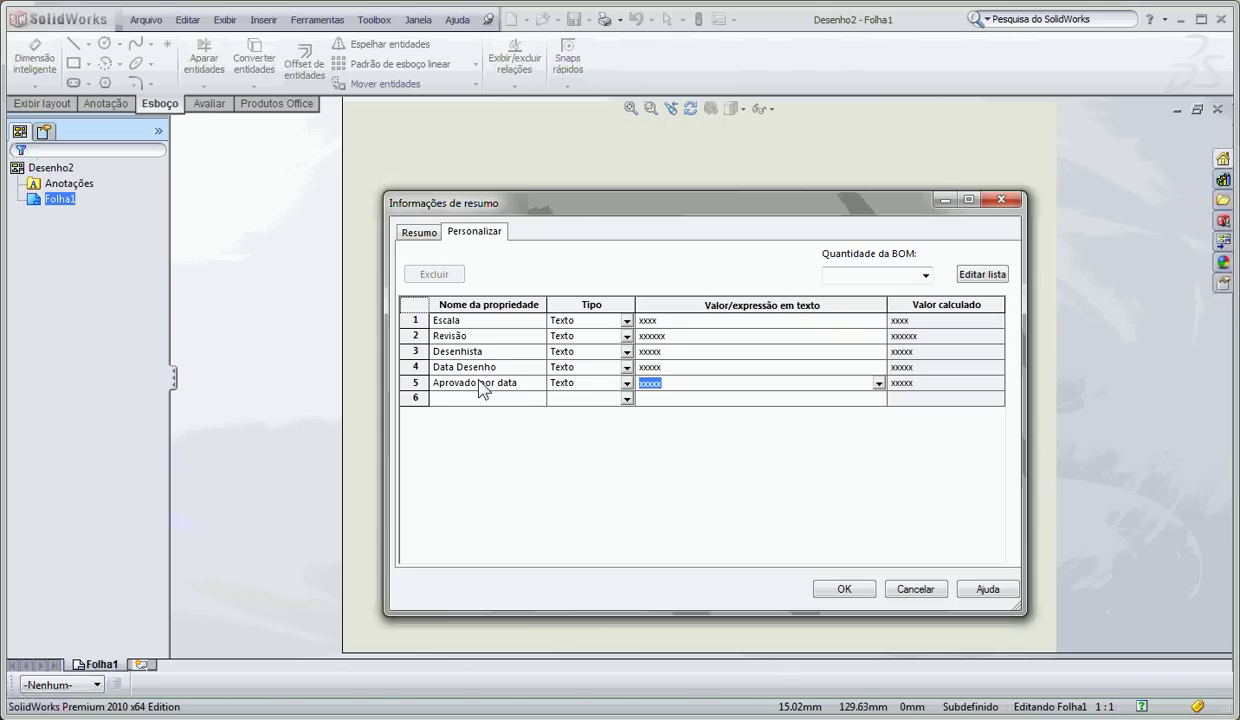
{"action": "left_click", "coordinate": [840, 589]}
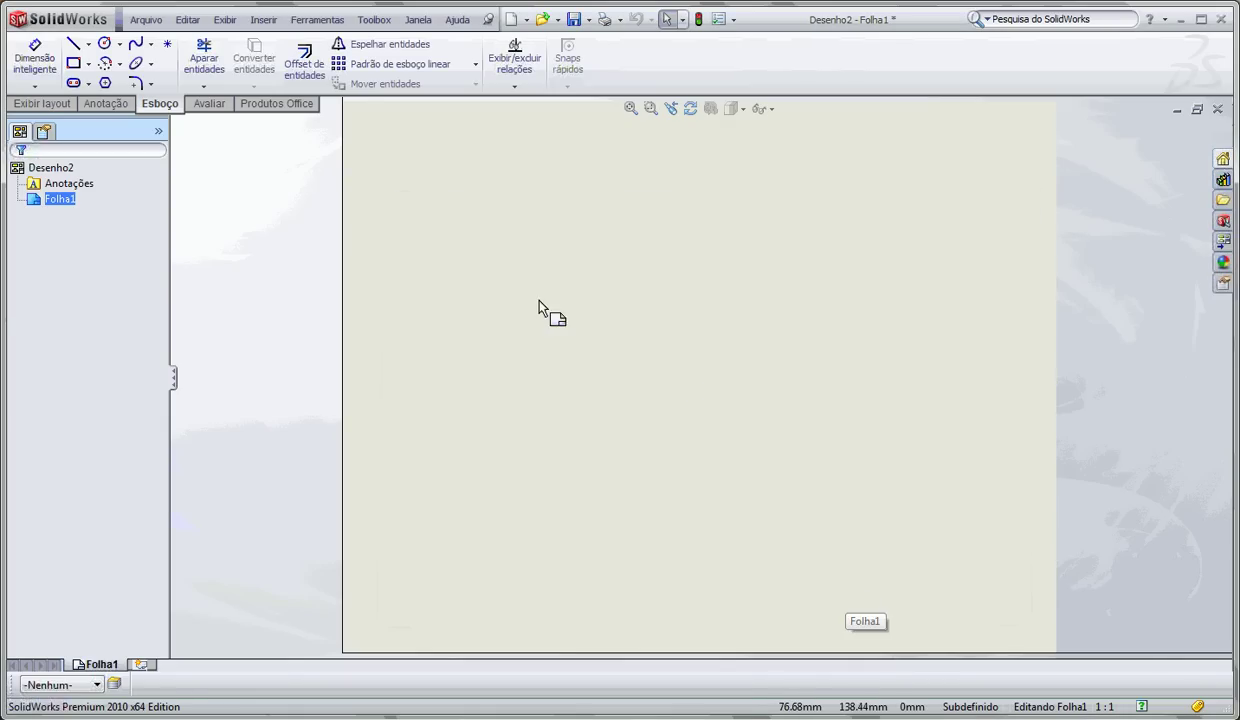
{"action": "right_click", "coordinate": [485, 284]}
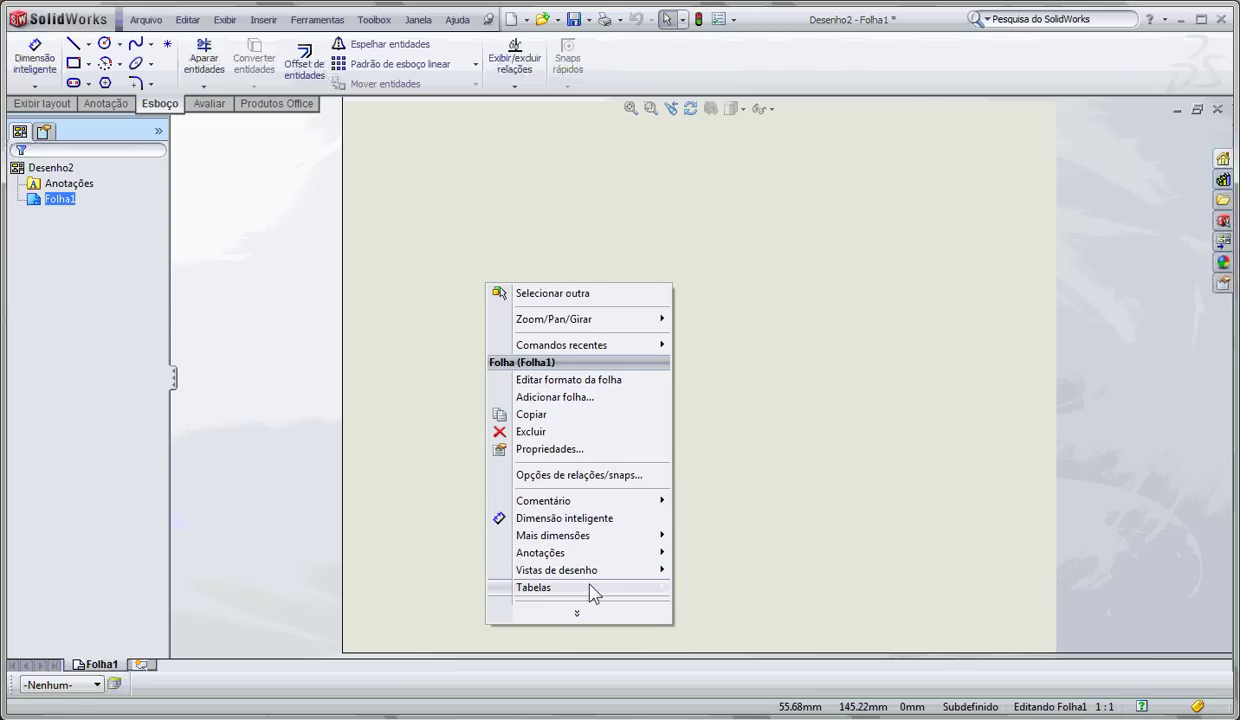
{"action": "left_click", "coordinate": [590, 613]}
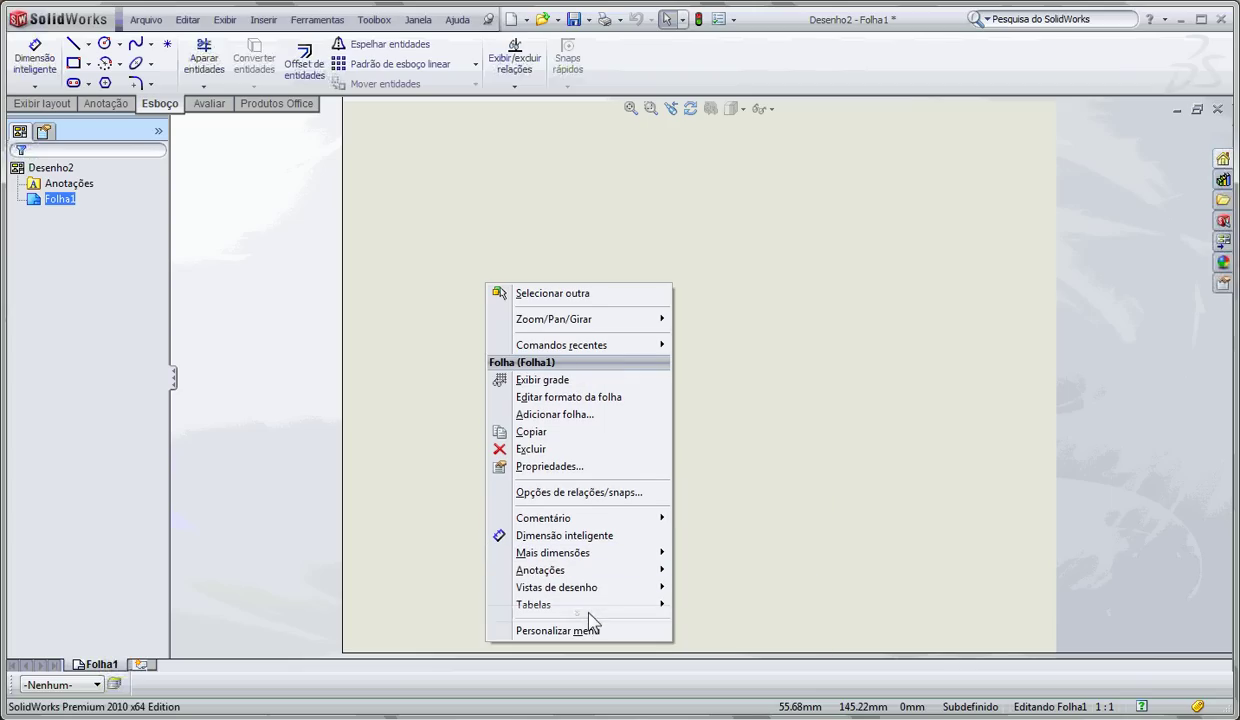
{"action": "left_click", "coordinate": [565, 465]}
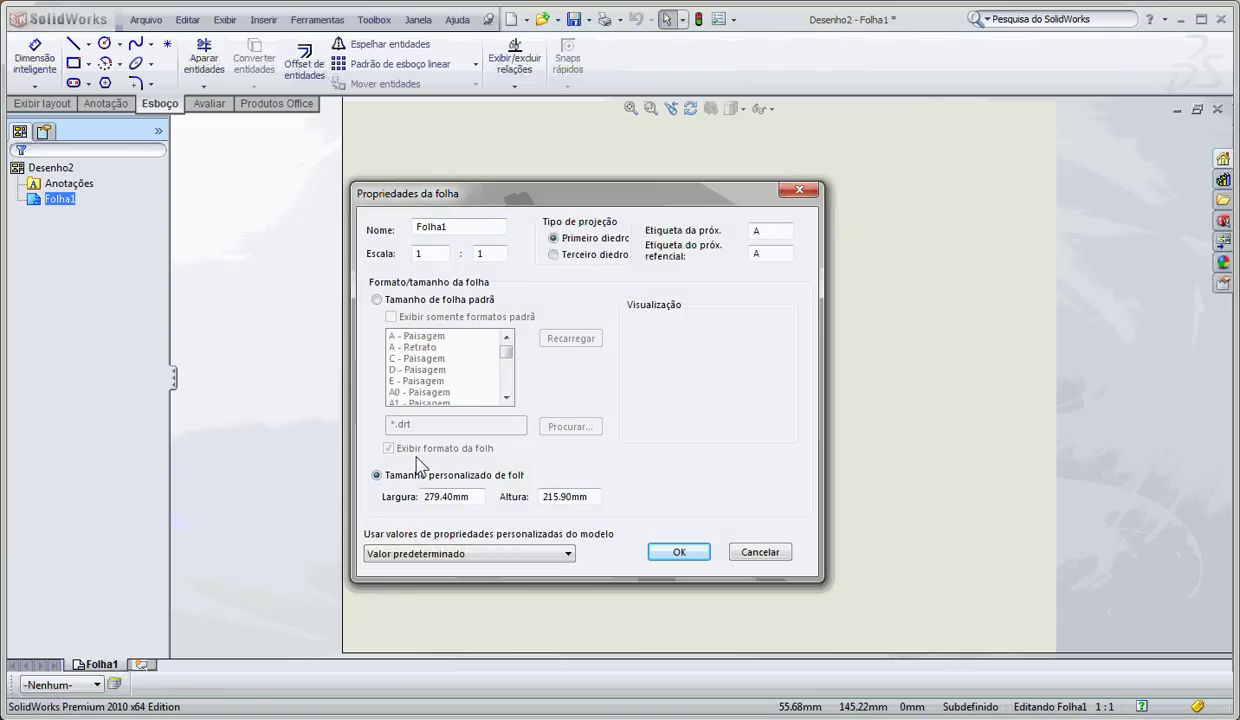
{"action": "left_click", "coordinate": [376, 299]}
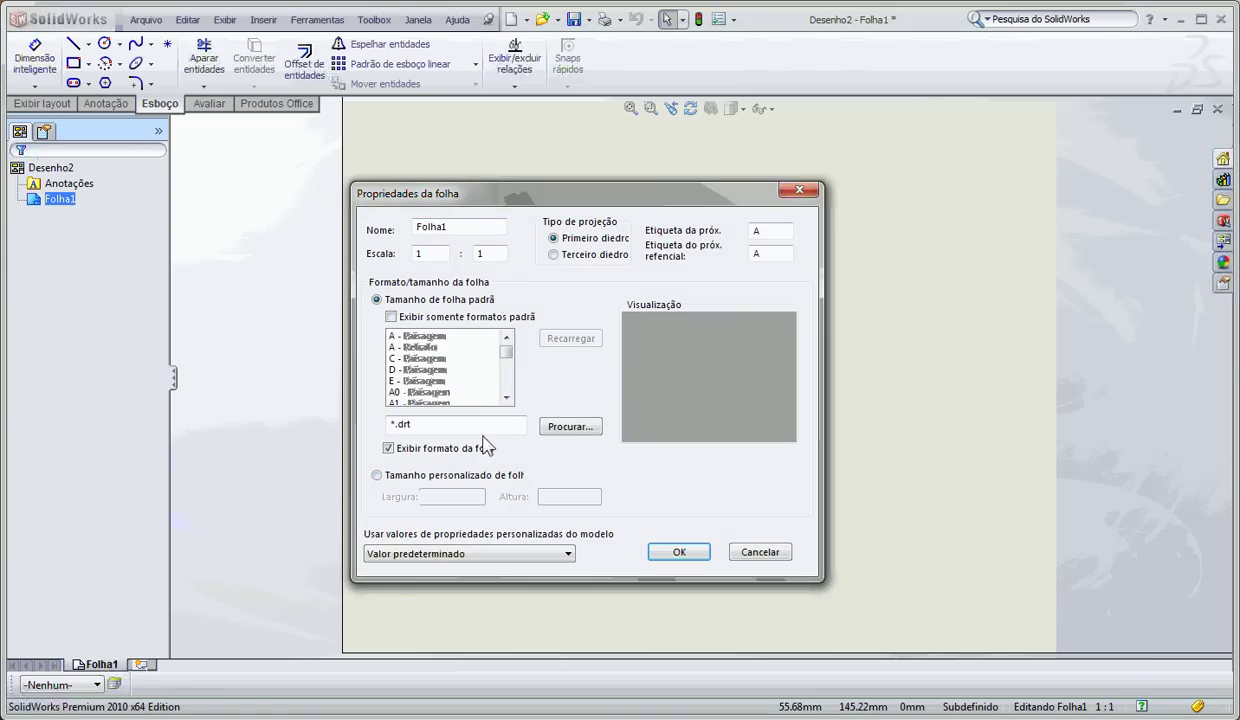
{"action": "left_click", "coordinate": [570, 427]}
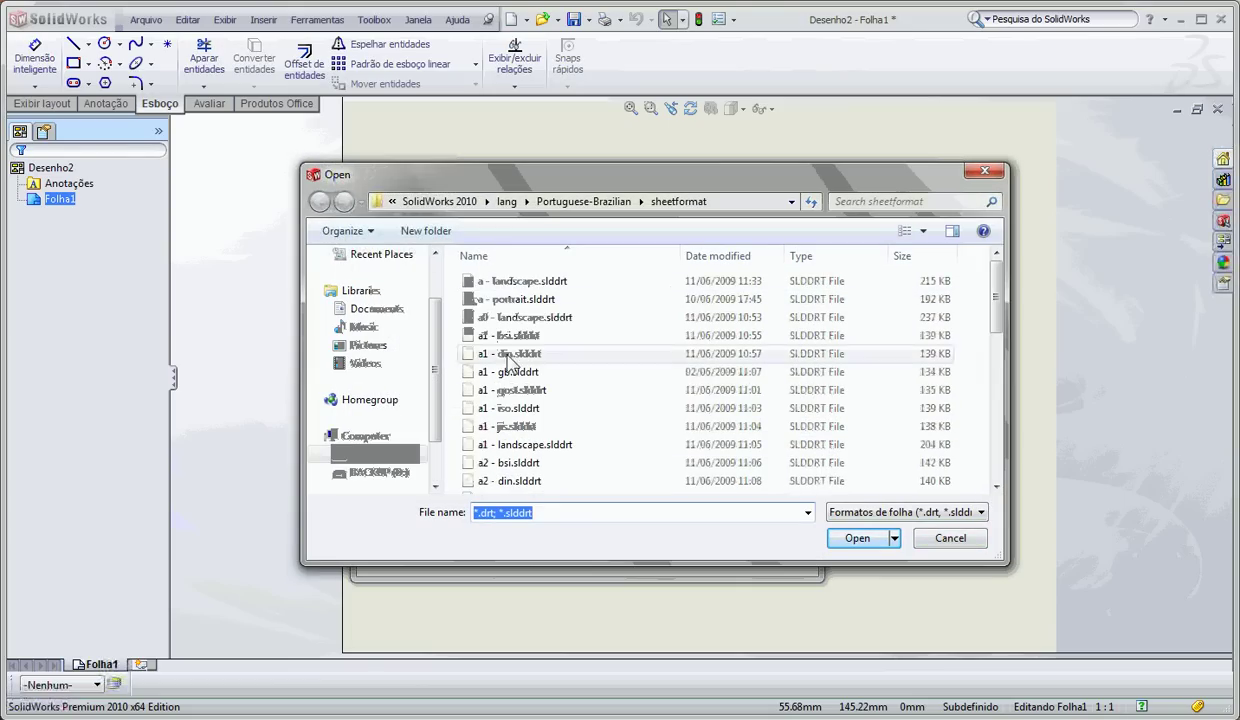
{"action": "left_click", "coordinate": [955, 537]}
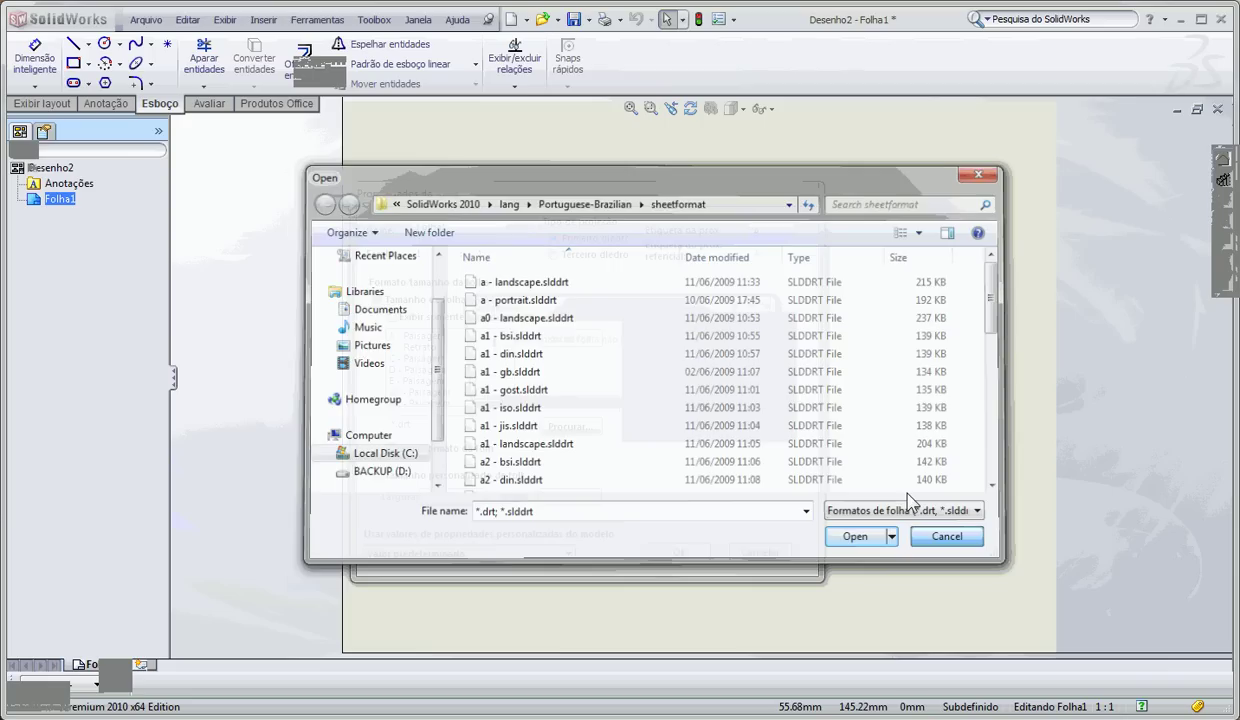
{"action": "left_click", "coordinate": [740, 388]}
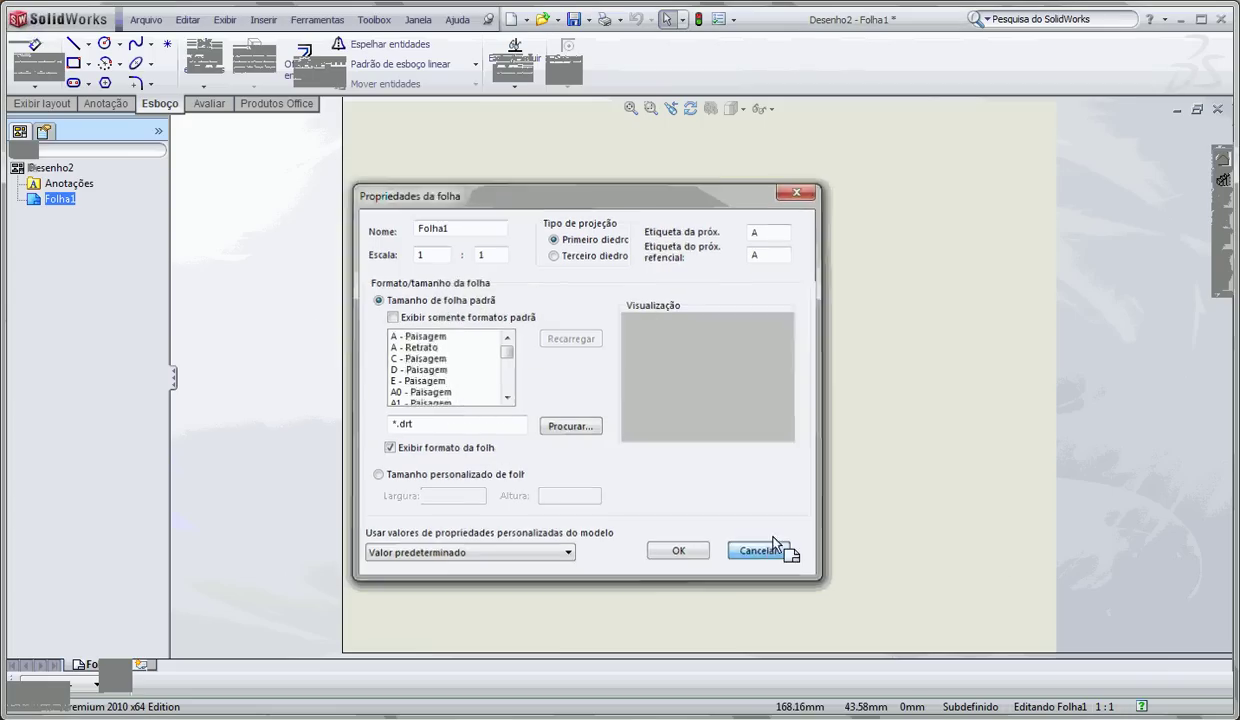
{"action": "left_click", "coordinate": [762, 548]}
- Open A3d.dwg from the Gerar folha folder, importing it as a new SolidWorks drawing converted to SolidWorks entities
{"action": "left_click", "coordinate": [146, 20]}
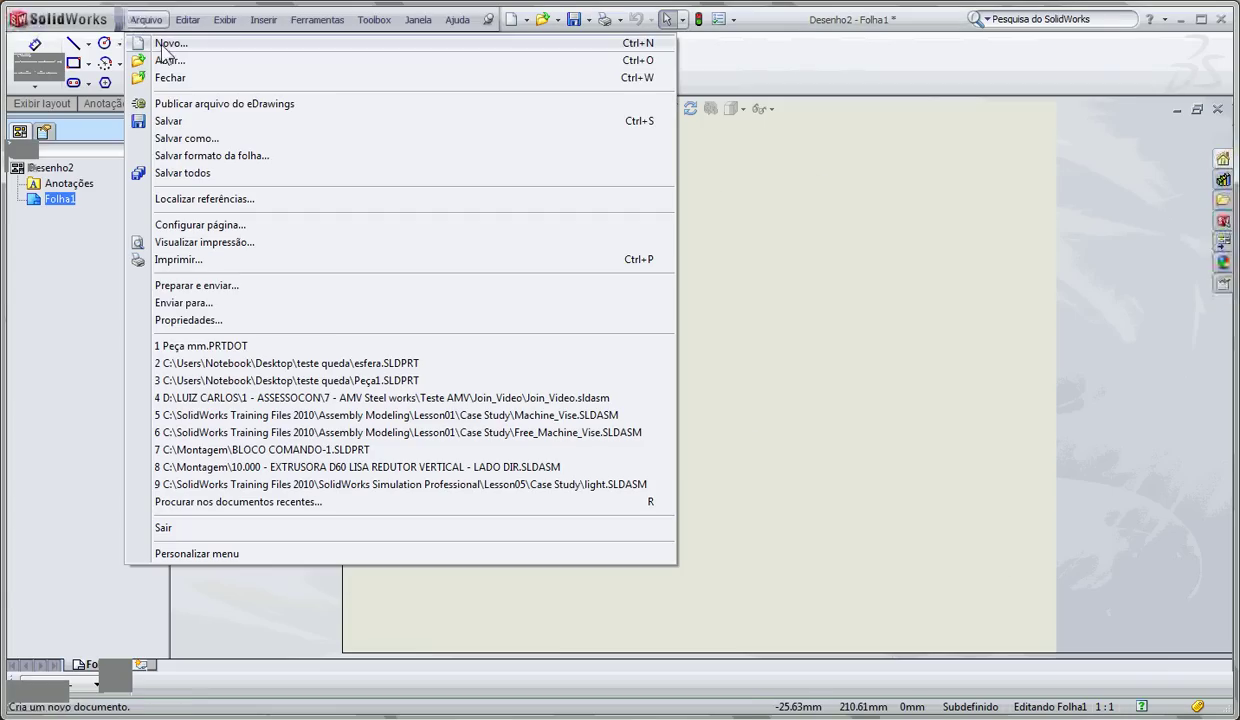
{"action": "left_click", "coordinate": [192, 62]}
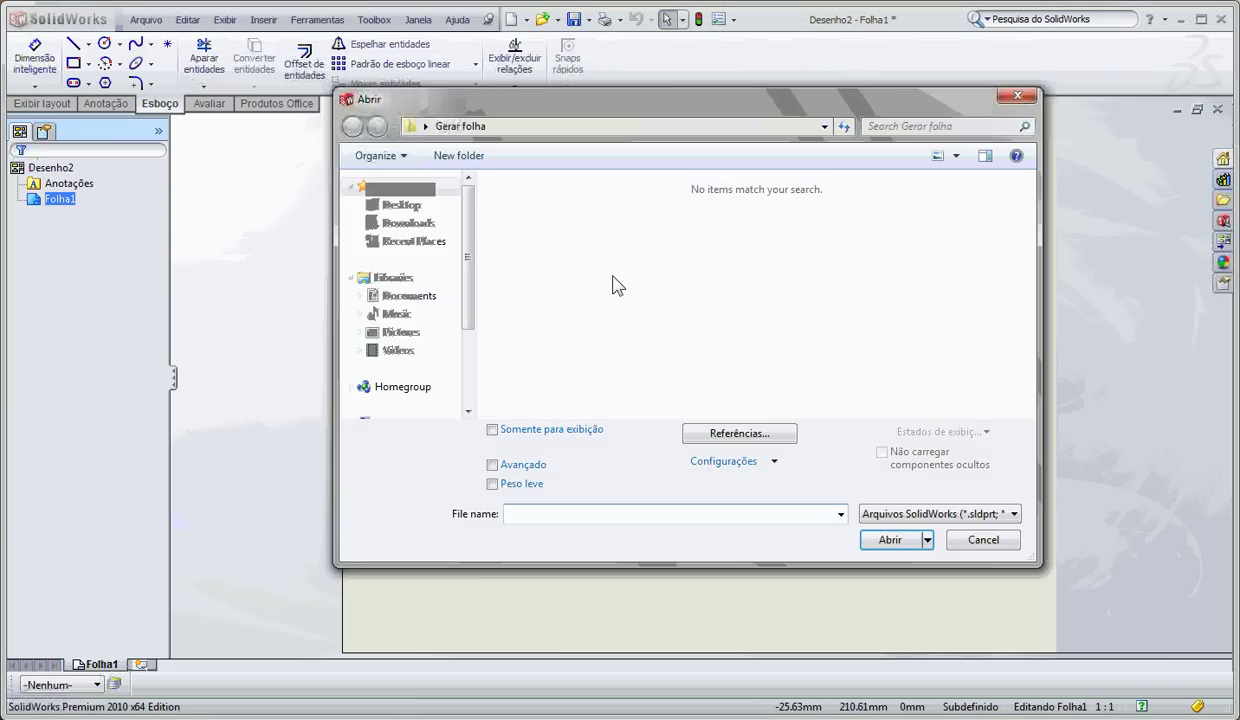
{"action": "left_click", "coordinate": [1015, 516]}
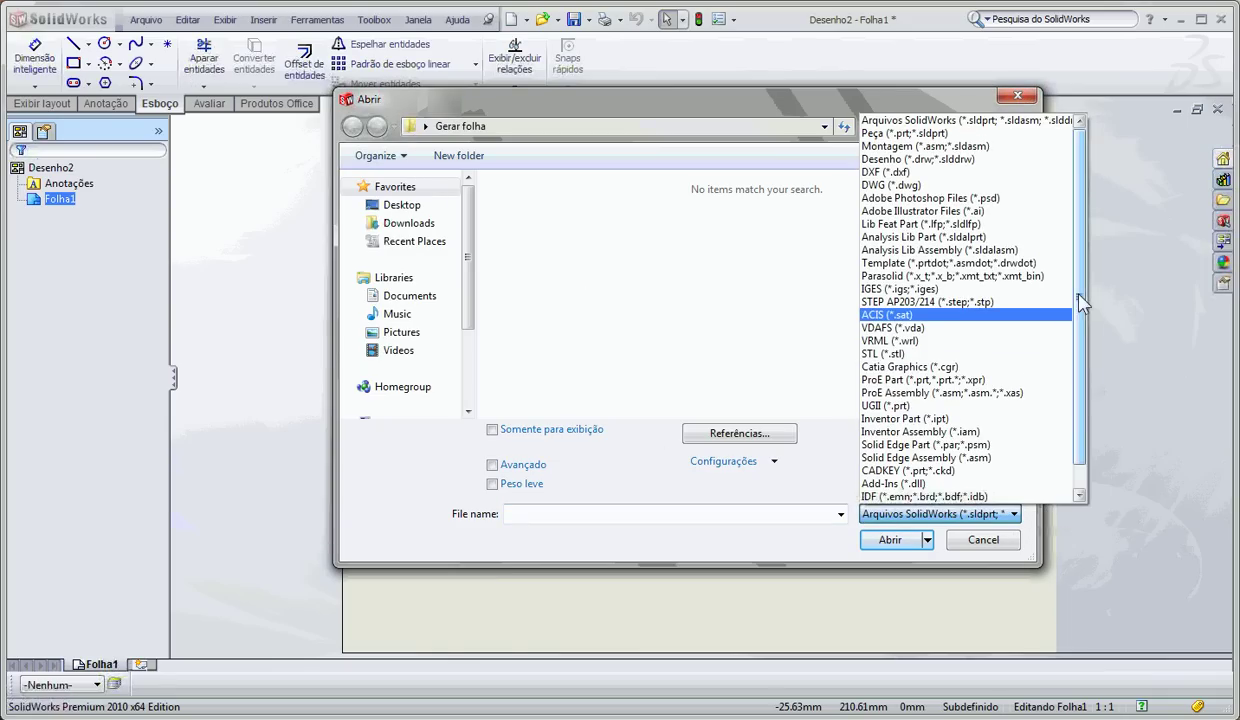
{"action": "mouse_move", "coordinate": [1080, 297]}
{"action": "left_mouse_down"}
{"action": "mouse_move", "coordinate": [1082, 329]}
{"action": "mouse_move", "coordinate": [1087, 302]}
{"action": "left_mouse_up"}
{"action": "left_click", "coordinate": [903, 188]}
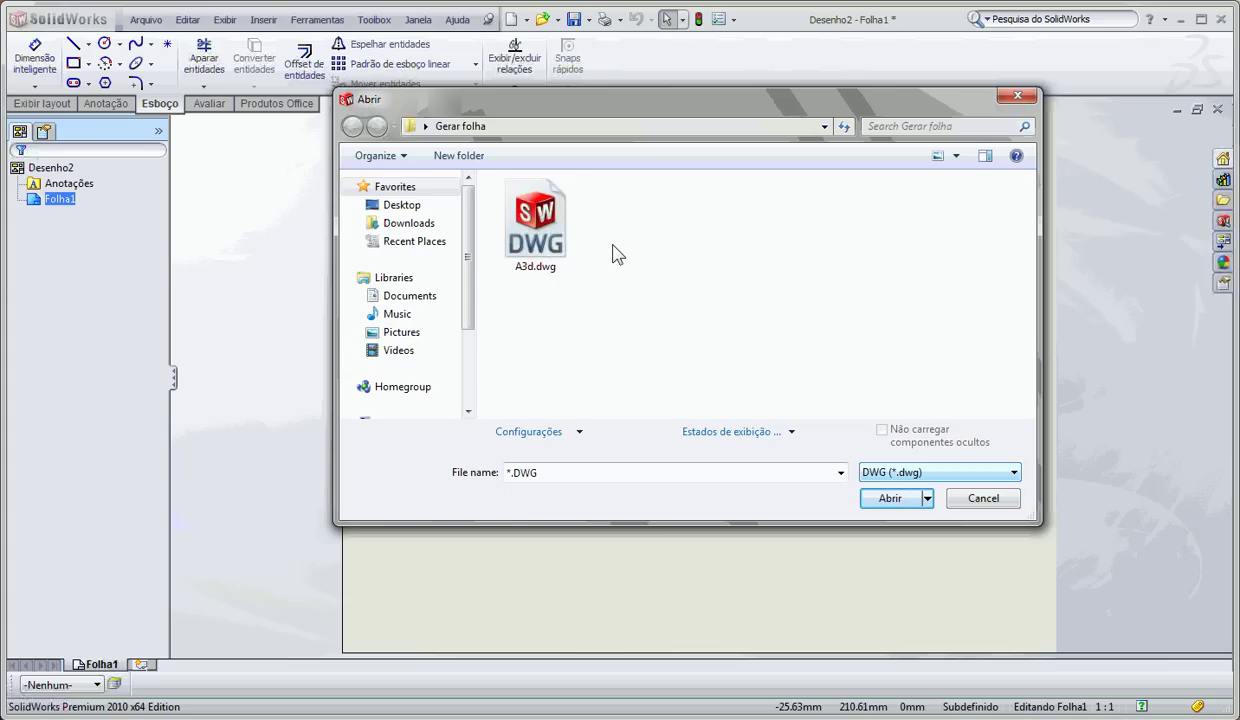
{"action": "left_click", "coordinate": [552, 232]}
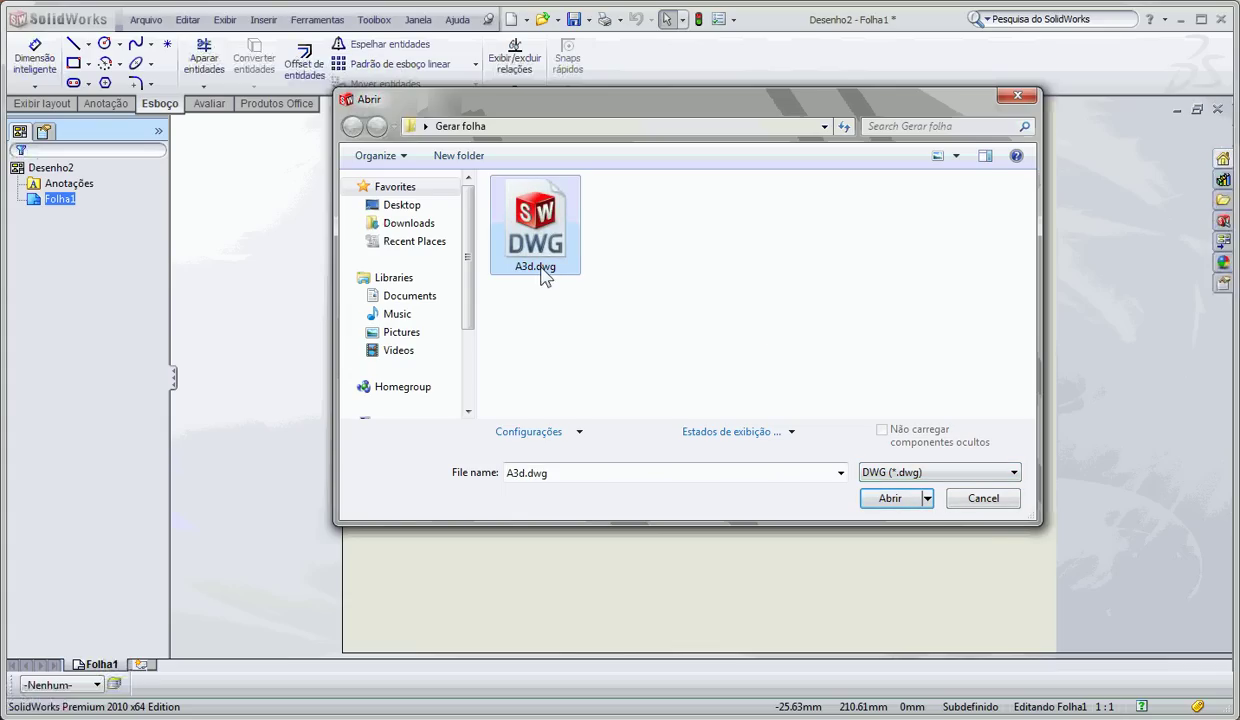
{"action": "left_click", "coordinate": [889, 490]}
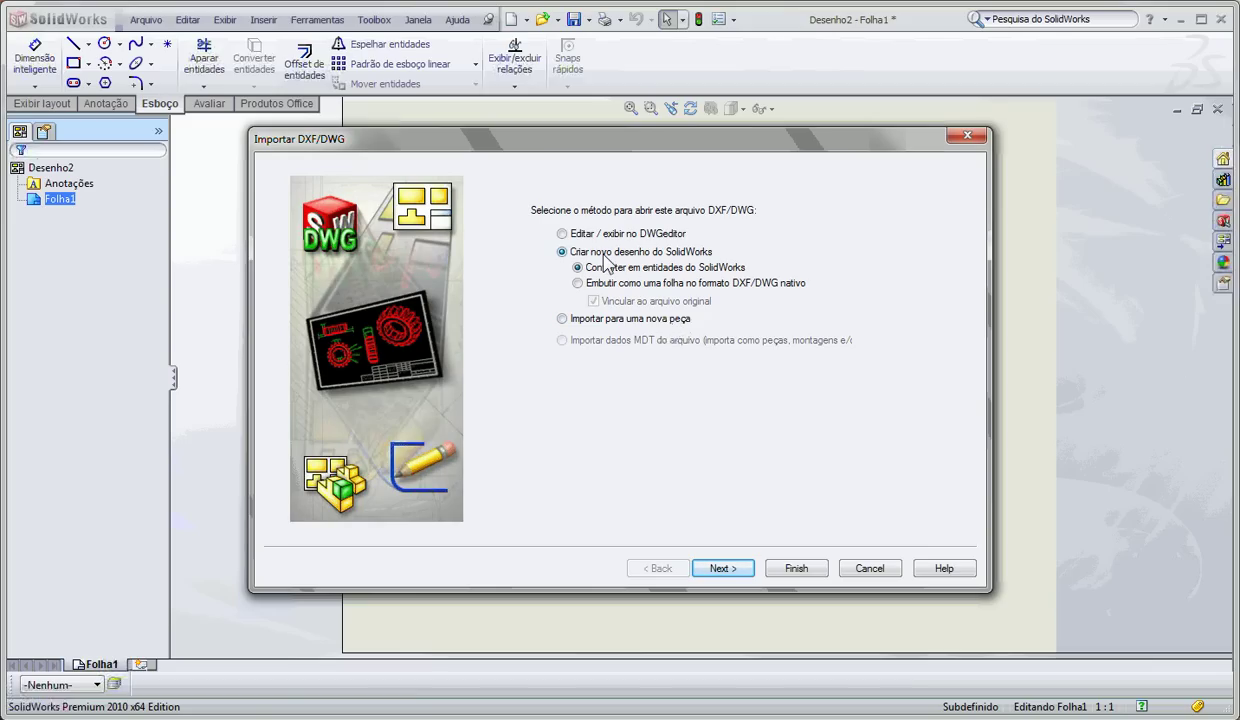
{"action": "left_click", "coordinate": [720, 569]}
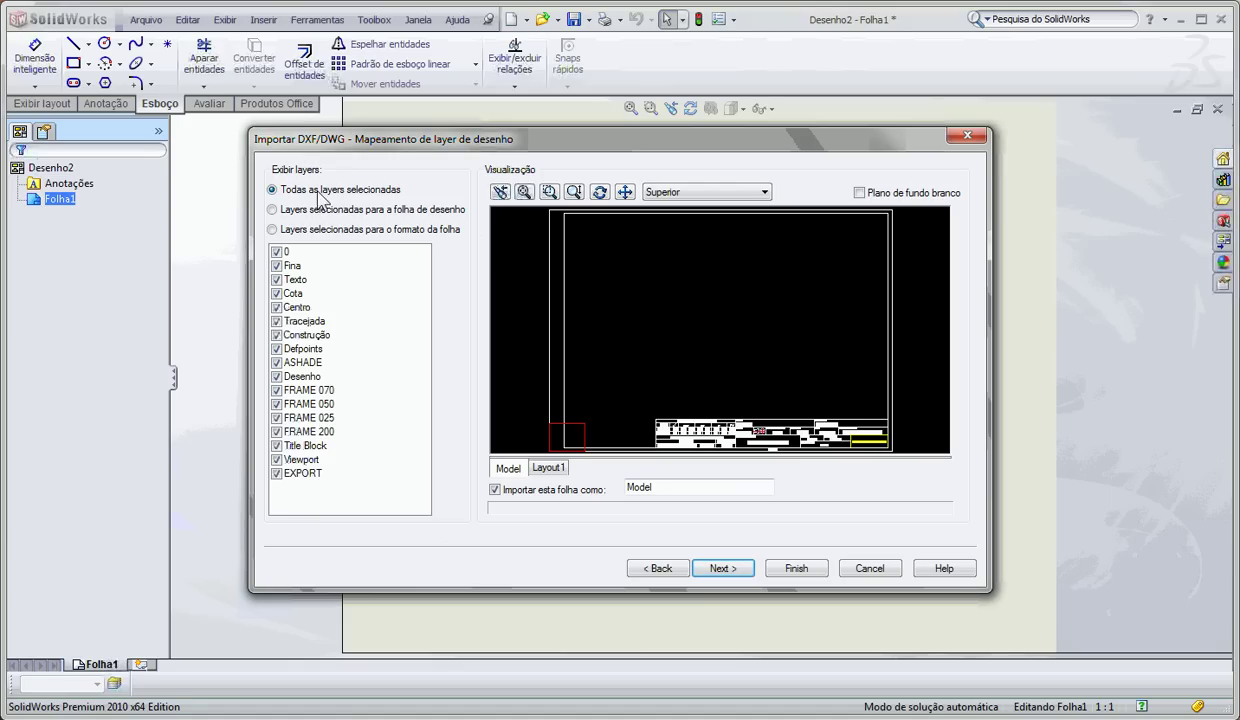
- Assign every DWG layer except Cota to the sheet format and continue to the import's document settings
{"action": "left_click", "coordinate": [272, 229]}
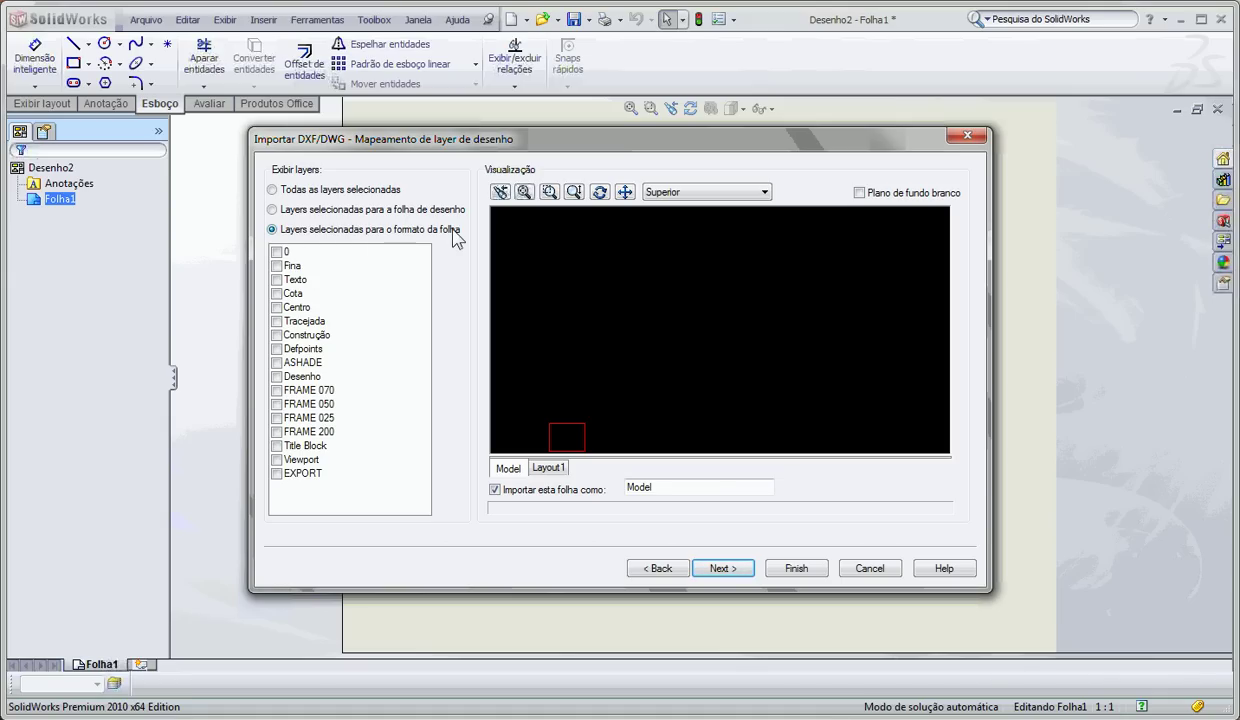
{"action": "left_click", "coordinate": [276, 252]}
{"action": "left_click", "coordinate": [276, 266]}
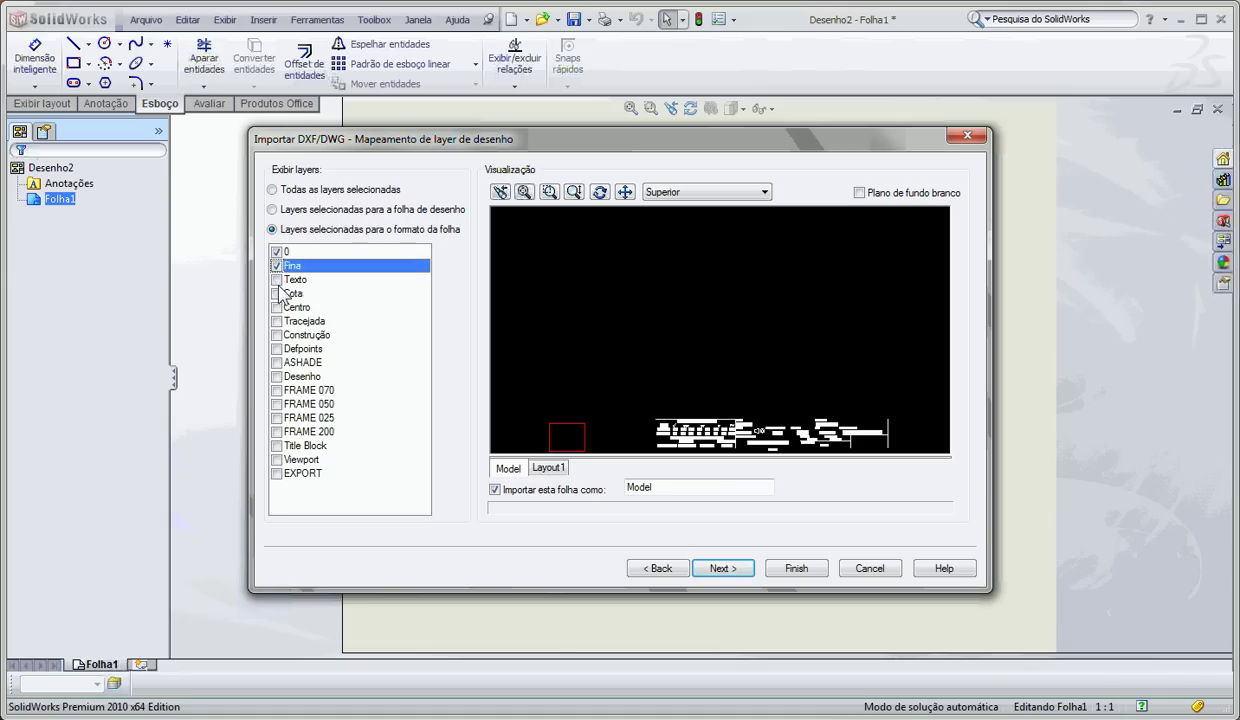
{"action": "left_click", "coordinate": [278, 281]}
{"action": "left_click", "coordinate": [279, 293]}
{"action": "left_click", "coordinate": [279, 293]}
{"action": "left_click", "coordinate": [279, 307]}
{"action": "left_click", "coordinate": [279, 307]}
{"action": "left_click", "coordinate": [279, 334]}
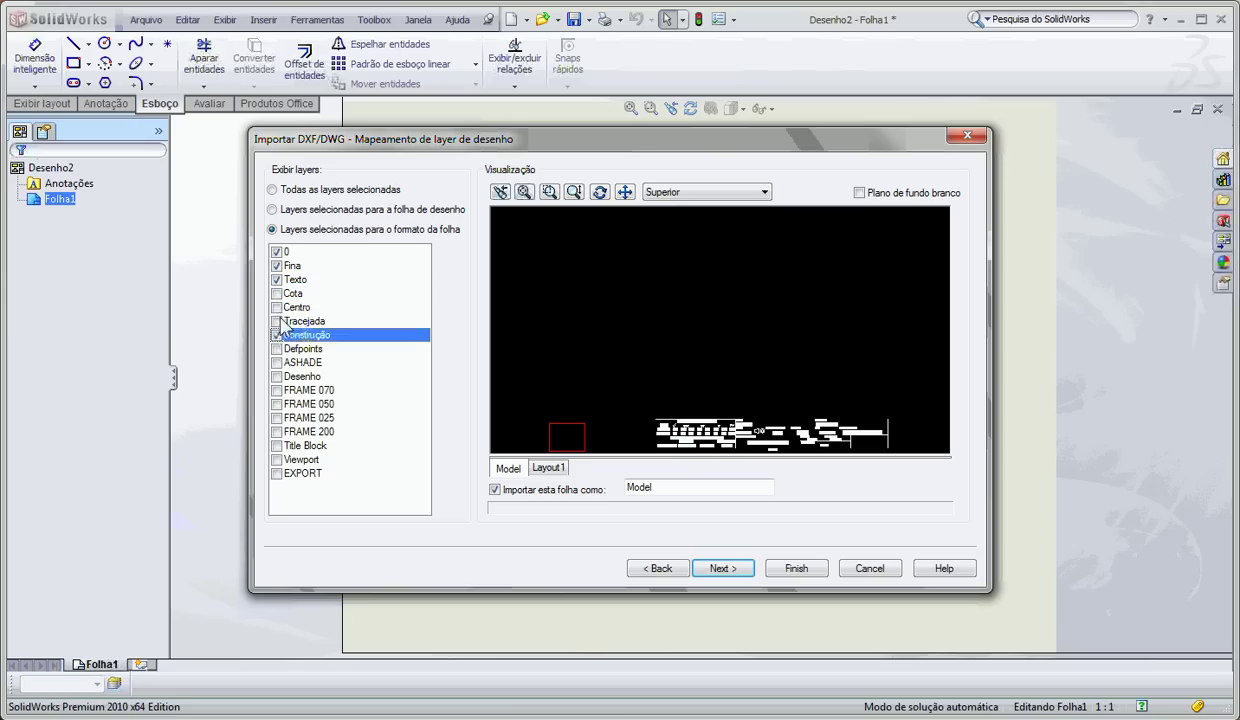
{"action": "left_click", "coordinate": [278, 307]}
{"action": "left_click", "coordinate": [278, 321]}
{"action": "left_click", "coordinate": [278, 348]}
{"action": "left_click", "coordinate": [278, 362]}
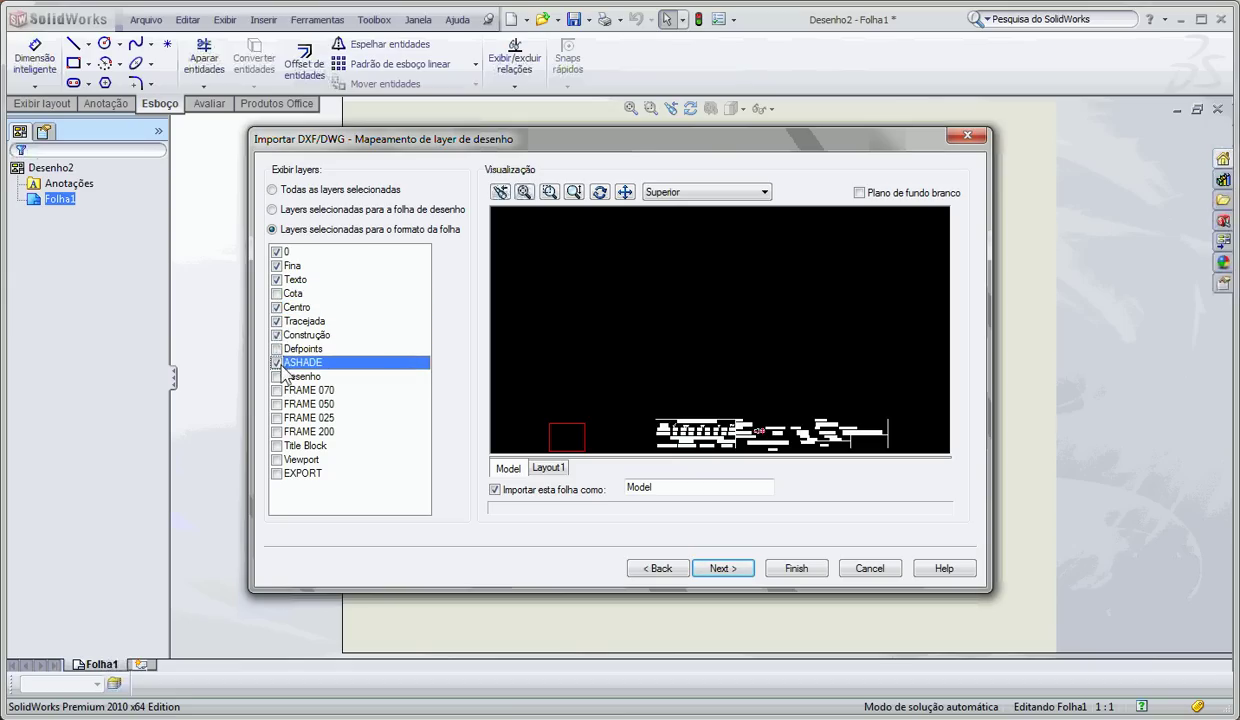
{"action": "left_click", "coordinate": [277, 348]}
{"action": "left_click", "coordinate": [277, 376]}
{"action": "left_click", "coordinate": [277, 390]}
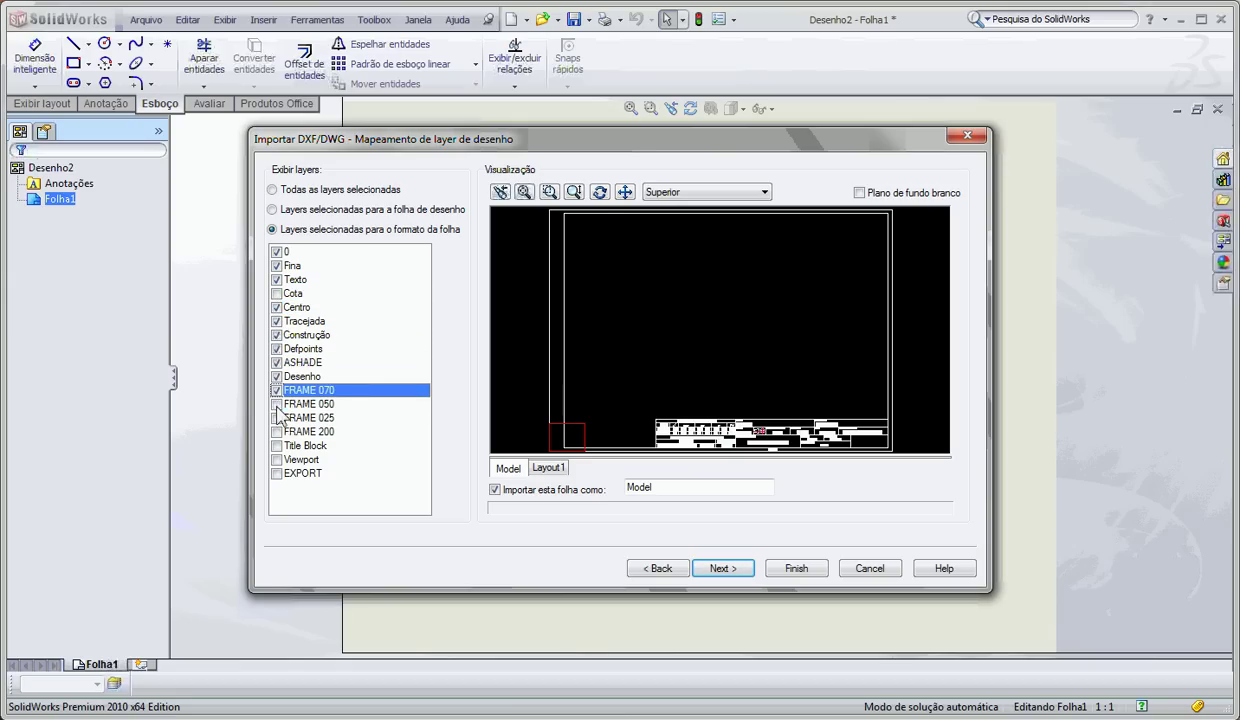
{"action": "left_click", "coordinate": [277, 404]}
{"action": "left_click", "coordinate": [277, 418]}
{"action": "left_click", "coordinate": [277, 431]}
{"action": "left_click", "coordinate": [277, 445]}
{"action": "left_click", "coordinate": [277, 459]}
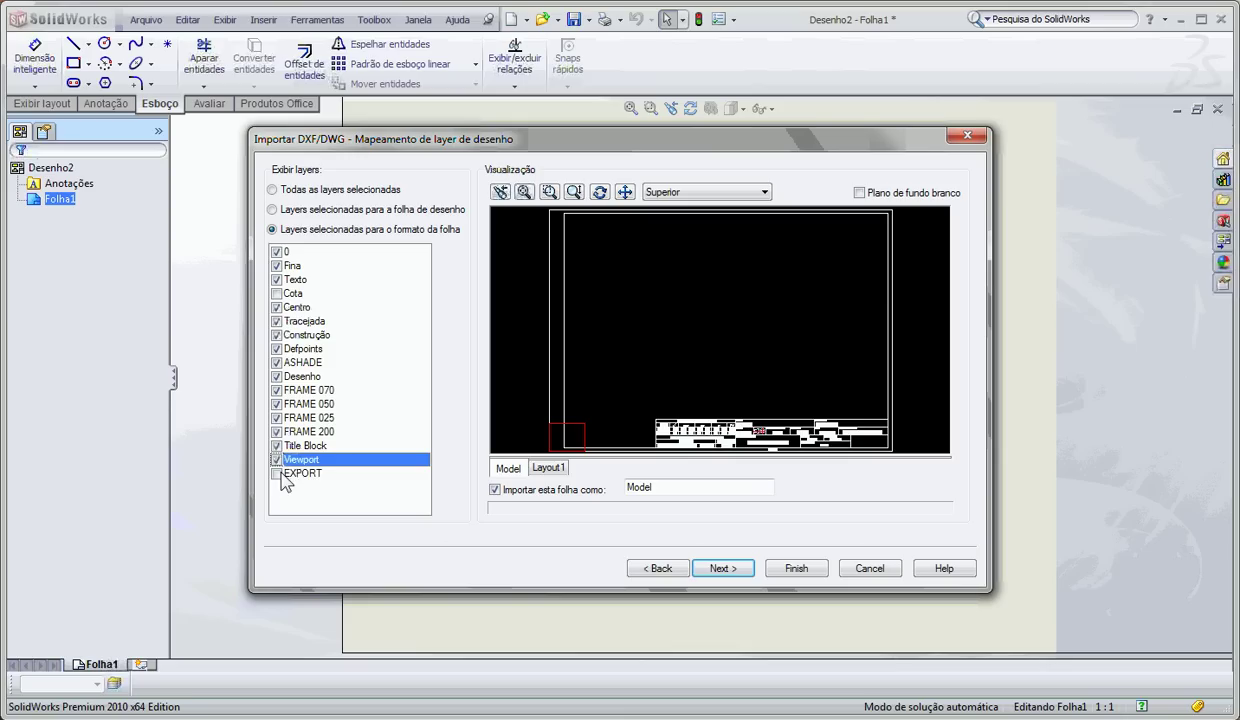
{"action": "left_click", "coordinate": [277, 473]}
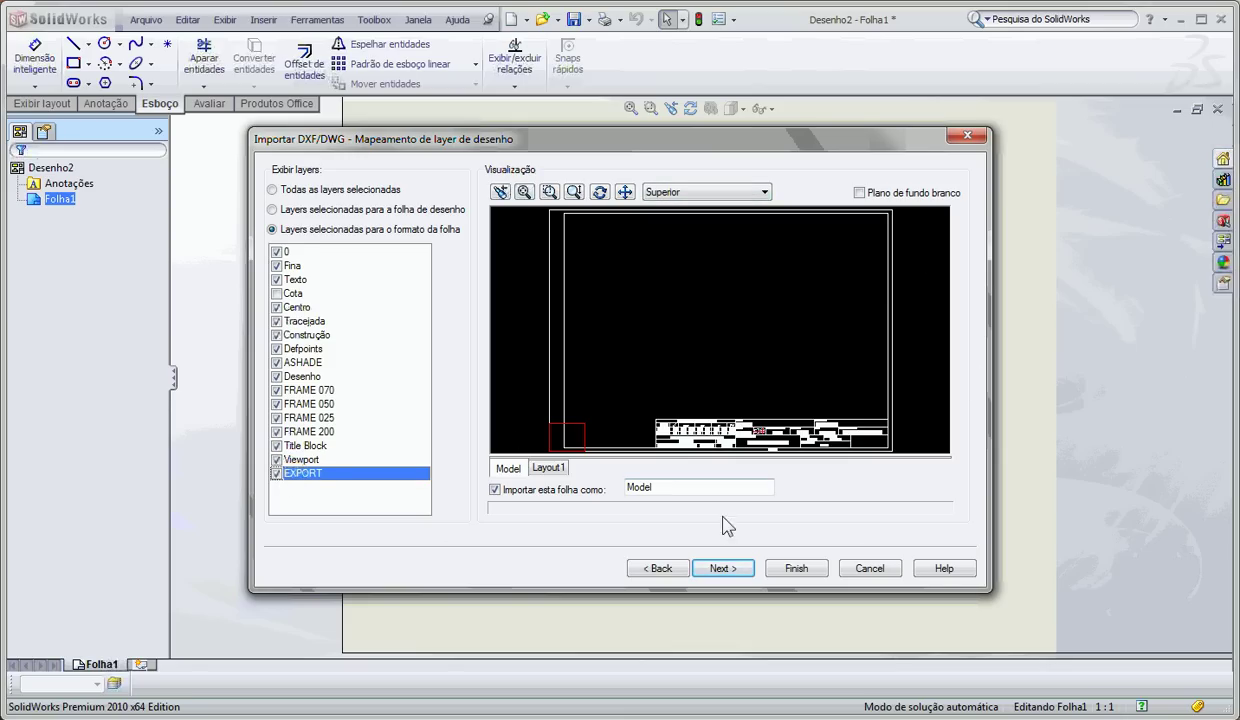
{"action": "left_click", "coordinate": [720, 568]}
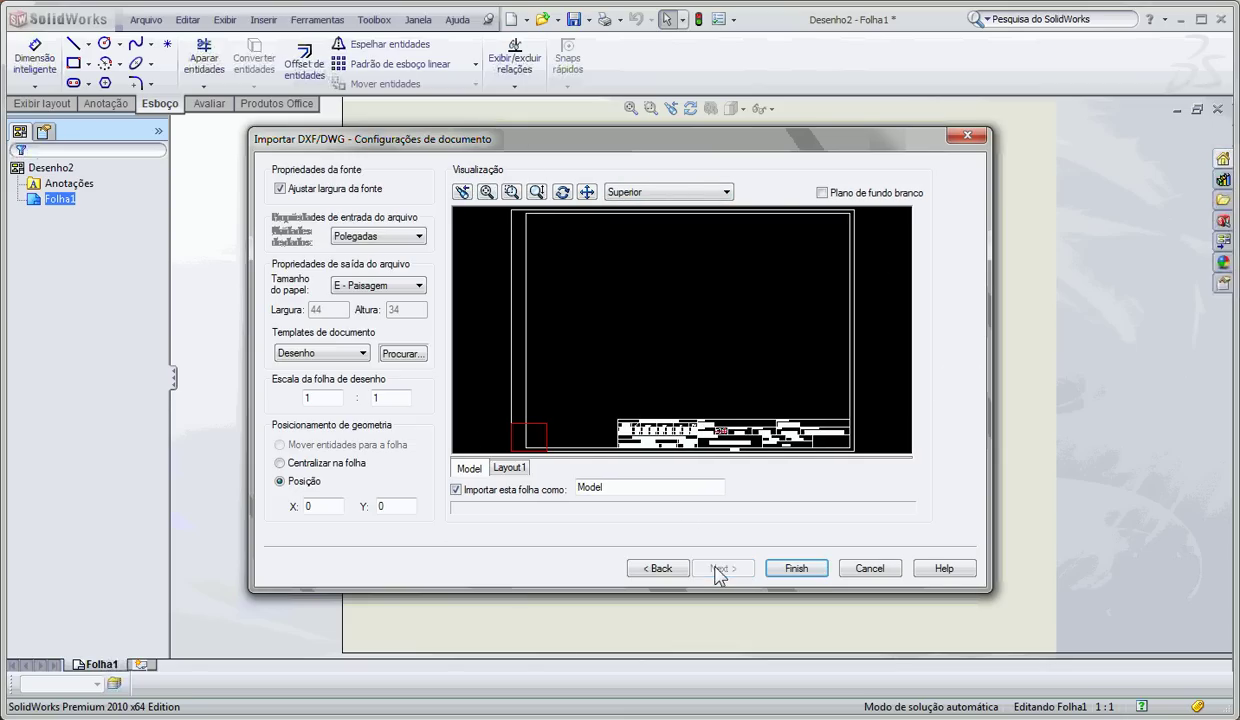
- Set the DWG import to Milímetros, A3 - Paisagem paper and geometry centred on the sheet, finish the import and dismiss its error summary
{"action": "left_click", "coordinate": [376, 237]}
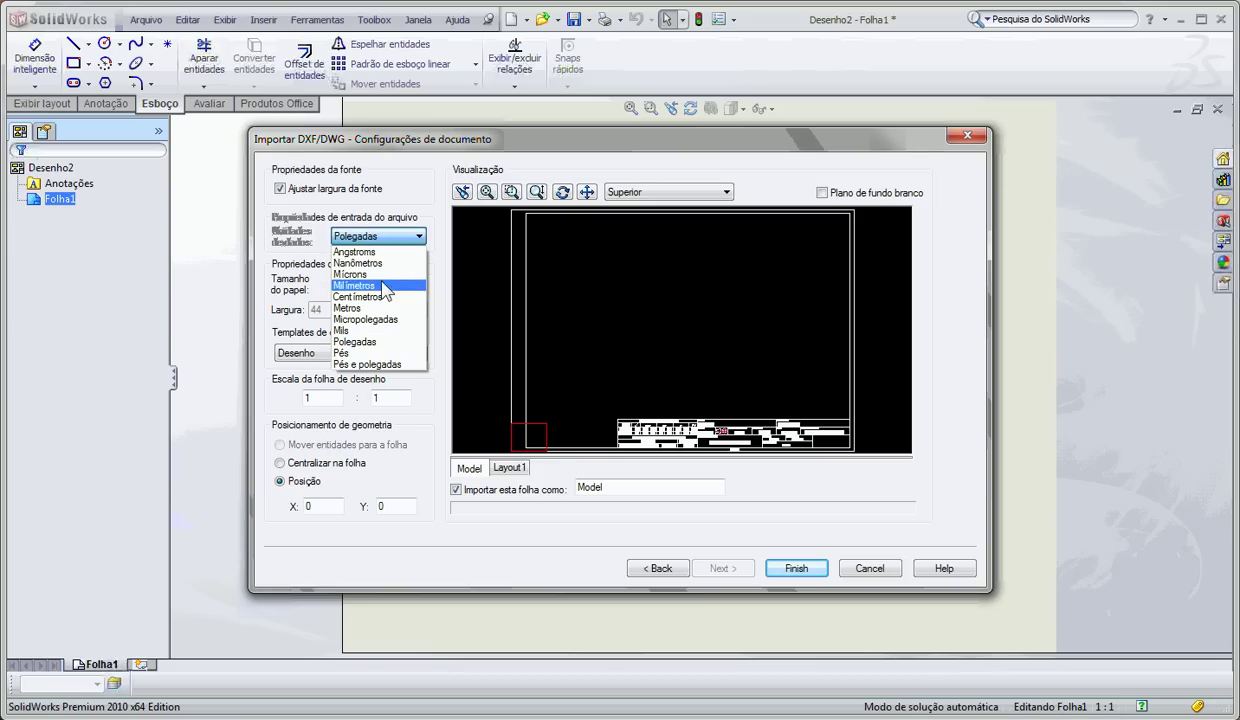
{"action": "left_click", "coordinate": [383, 286]}
{"action": "left_click", "coordinate": [412, 288]}
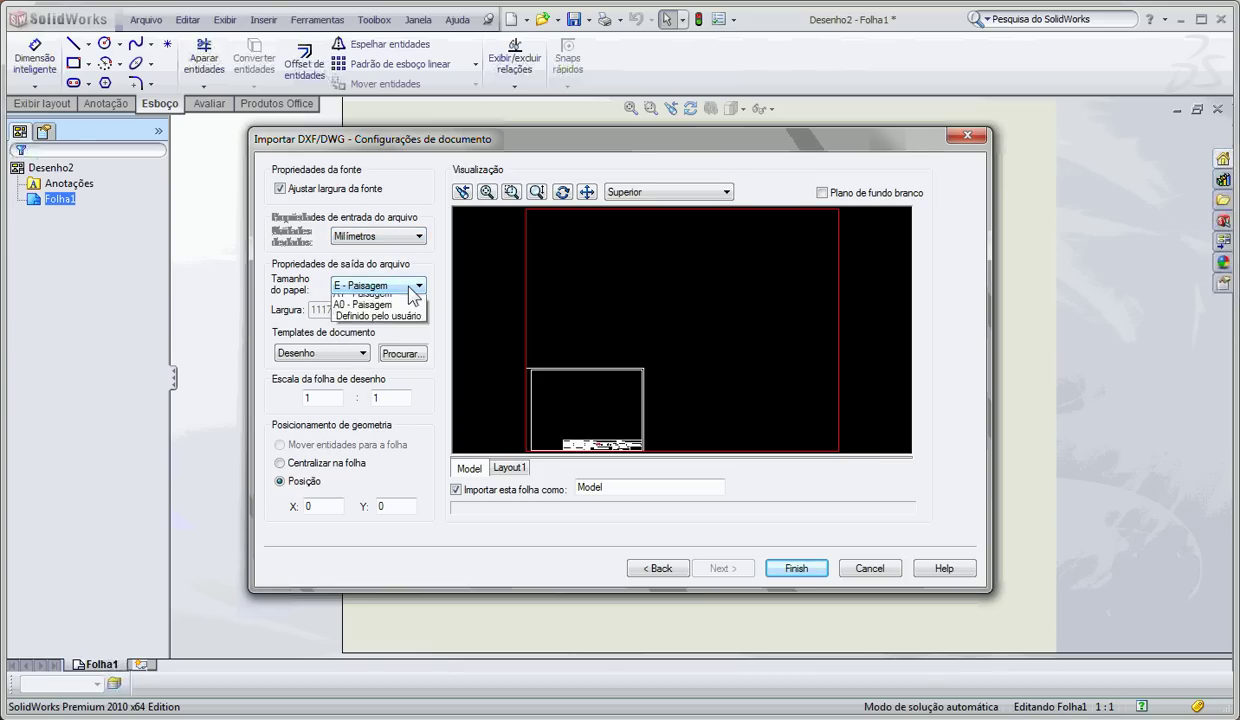
{"action": "left_click", "coordinate": [385, 391]}
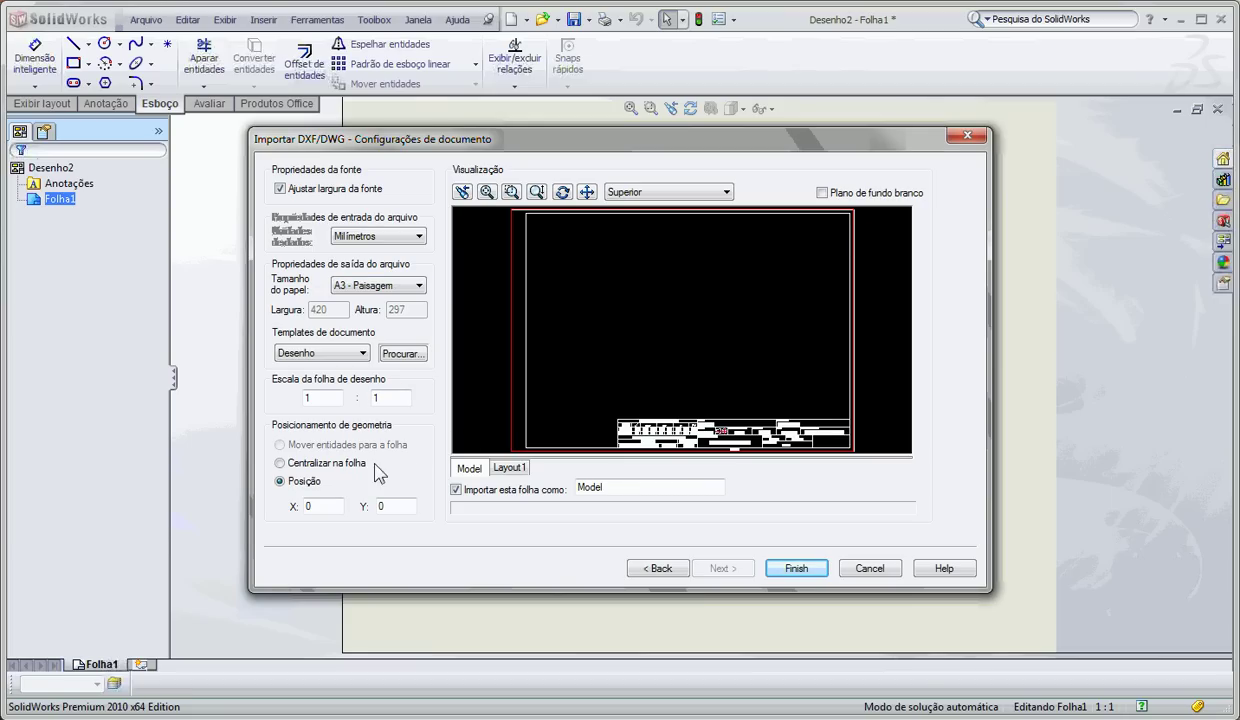
{"action": "left_click", "coordinate": [312, 462]}
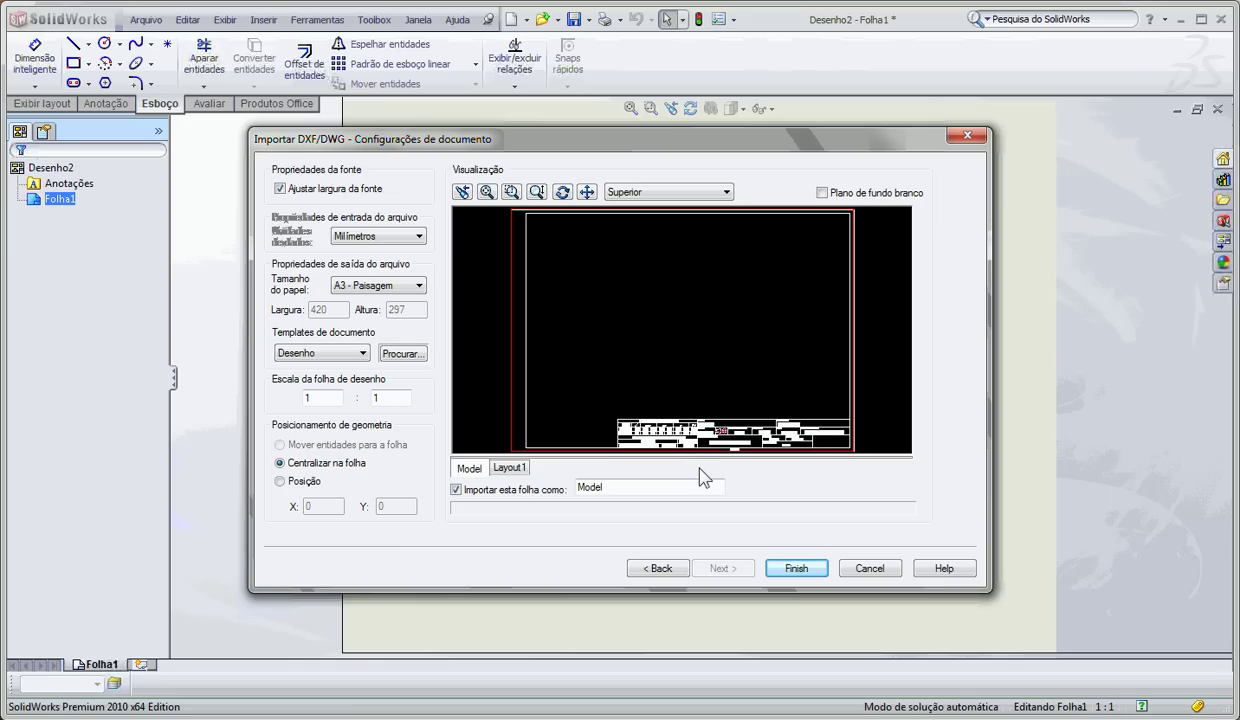
{"action": "left_click", "coordinate": [795, 568]}
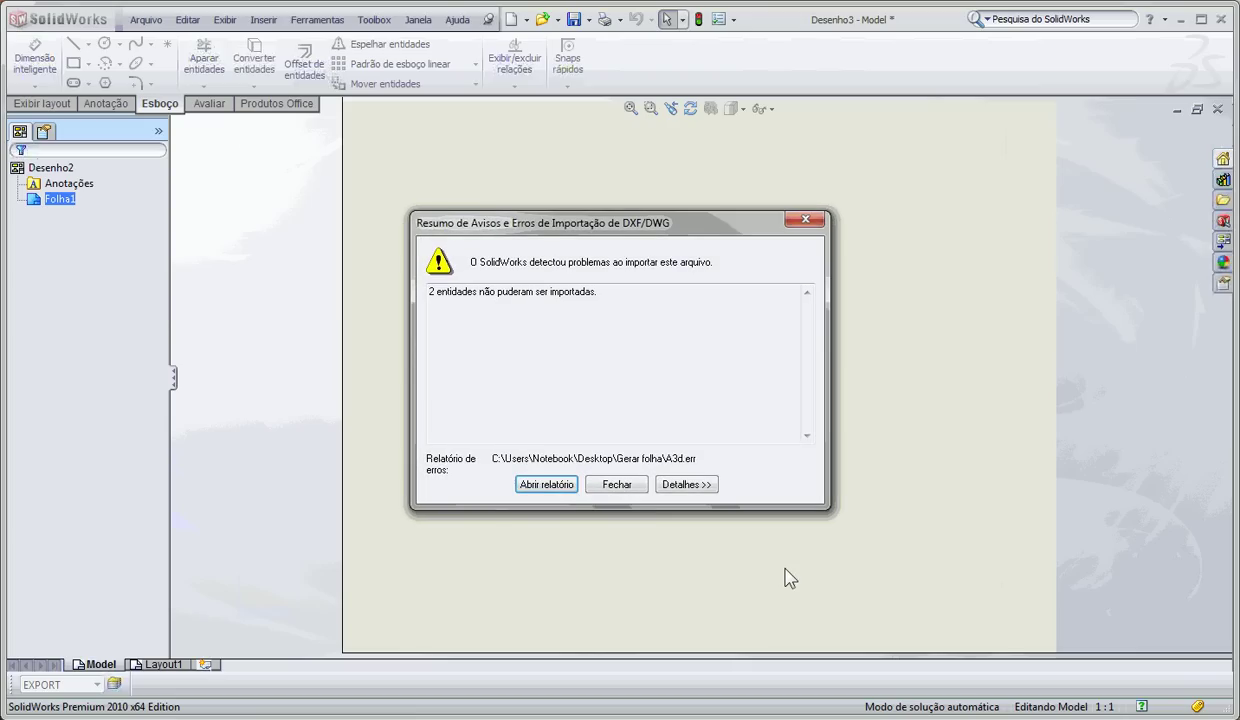
{"action": "left_click", "coordinate": [614, 488]}
- Save a close-up of the imported sheet's title block as a named view called Legenda
{"action": "scroll", "coordinate": [890, 635], "scroll_direction": "down", "scroll_amount": 6}
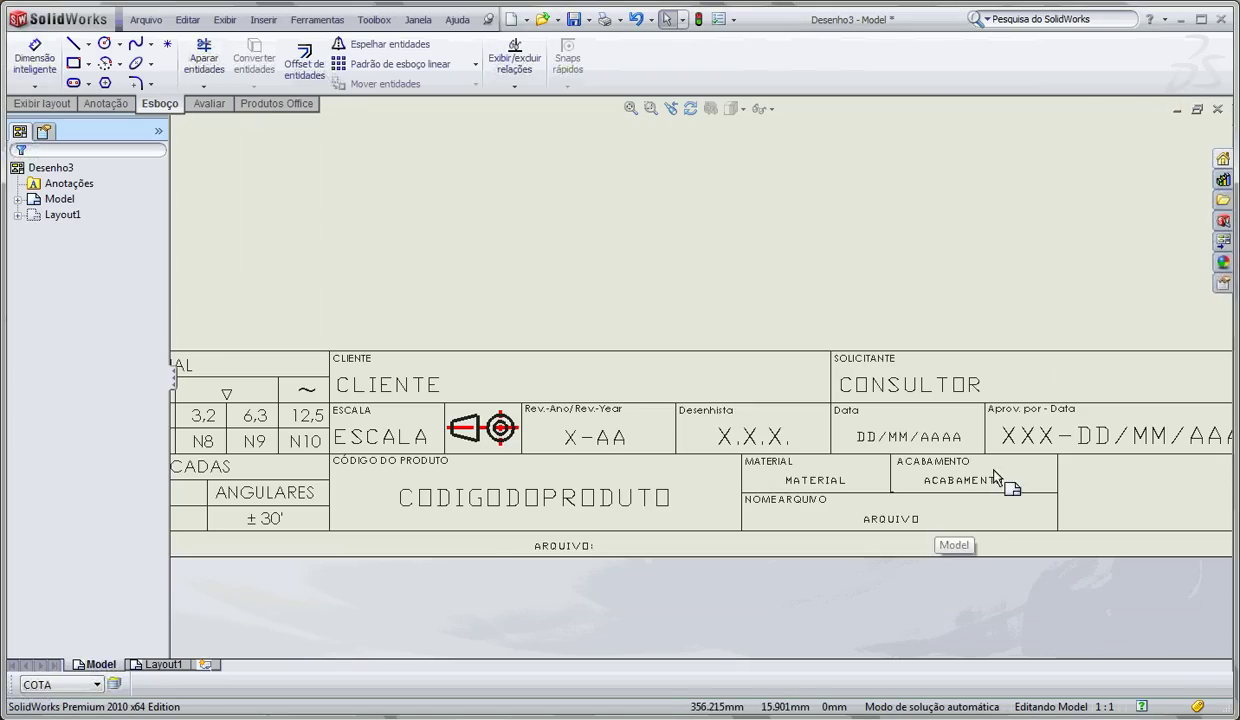
{"action": "scroll", "coordinate": [958, 430], "scroll_direction": "up", "scroll_amount": 2}
{"action": "middle_click_drag", "start_coordinate": [969, 354], "coordinate": [896, 355], "text": "ctrl"}
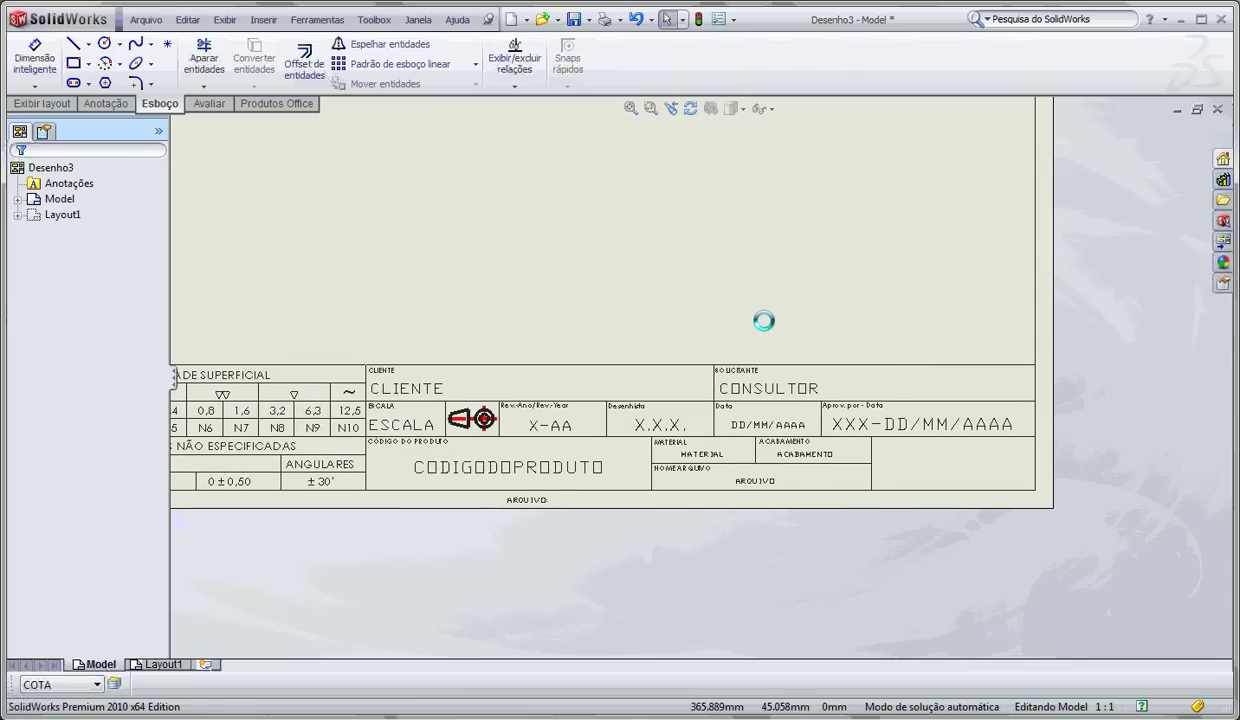
{"action": "scroll", "coordinate": [763, 330], "scroll_direction": "down", "scroll_amount": 1}
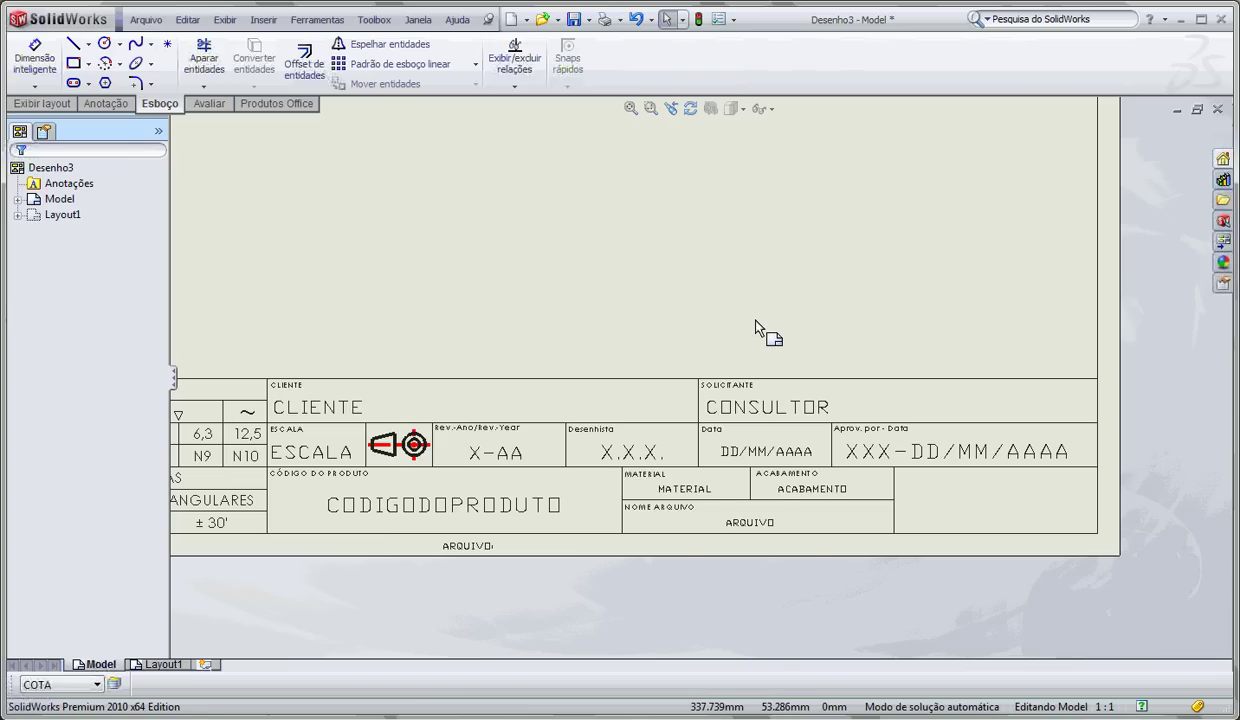
{"action": "scroll", "coordinate": [740, 331], "scroll_direction": "down", "scroll_amount": 1}
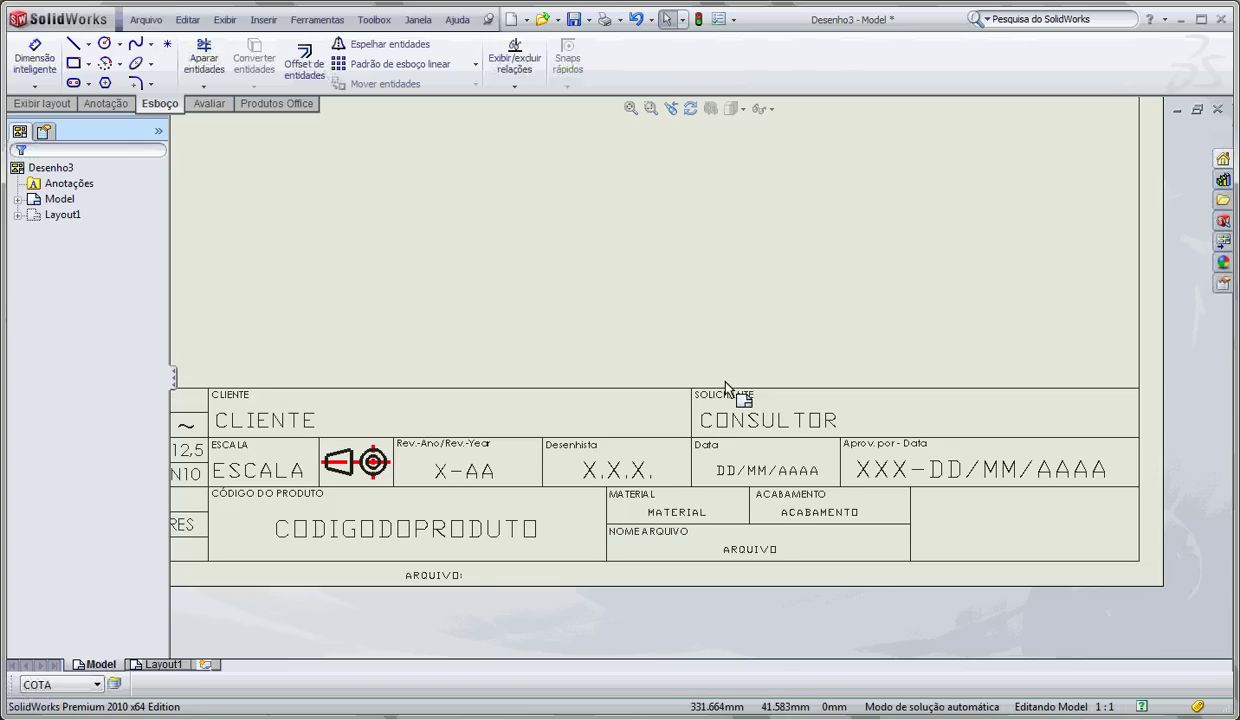
{"action": "middle_click_drag", "start_coordinate": [726, 410], "coordinate": [759, 299]}
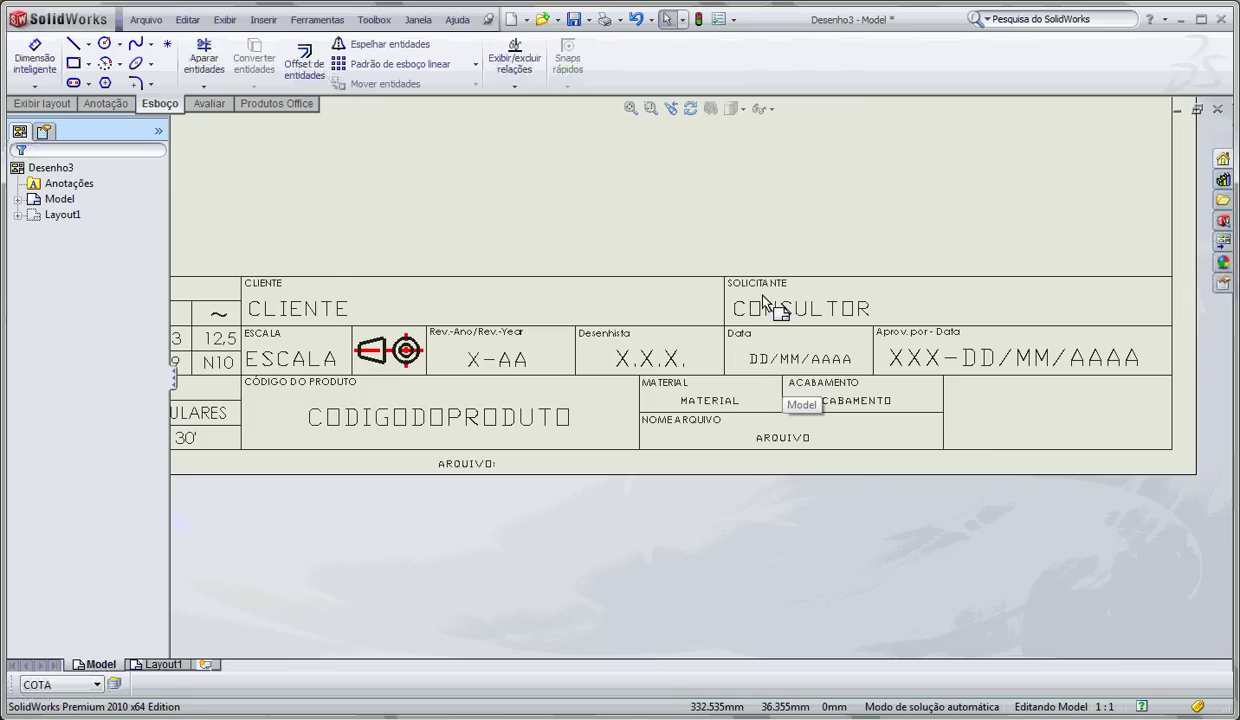
{"action": "key", "text": "space"}
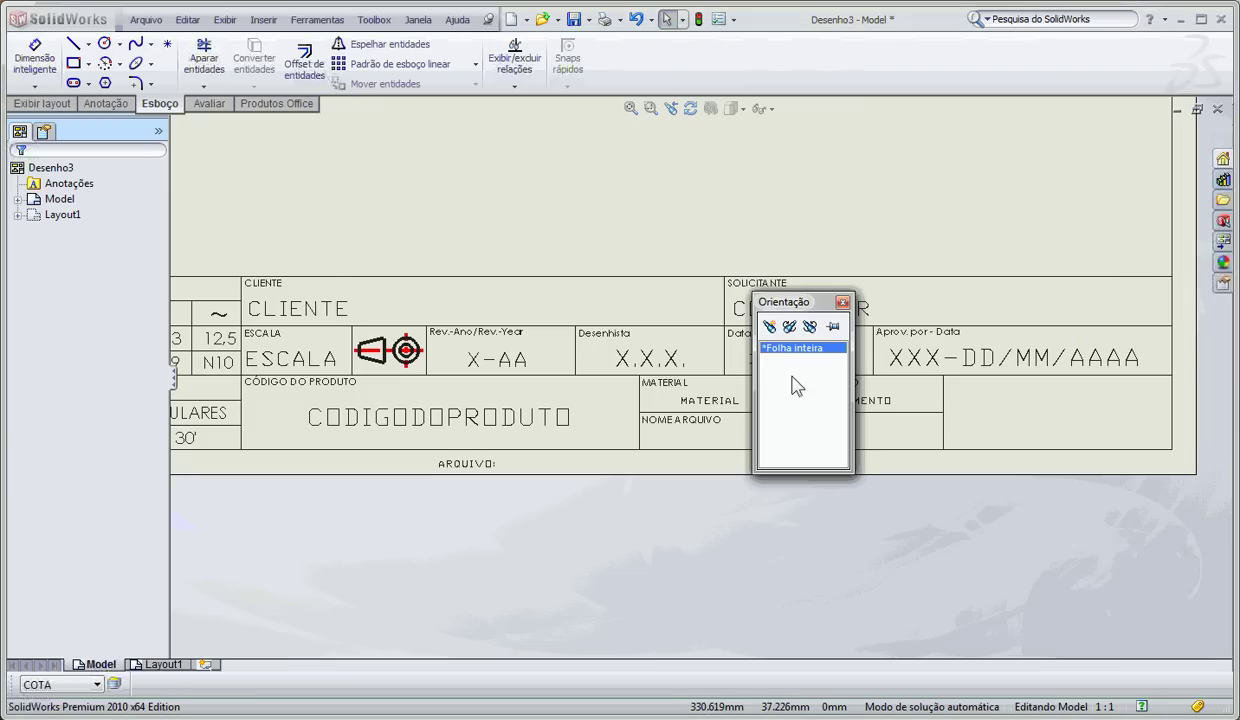
{"action": "left_click", "coordinate": [768, 327]}
{"action": "type", "text": "L"}
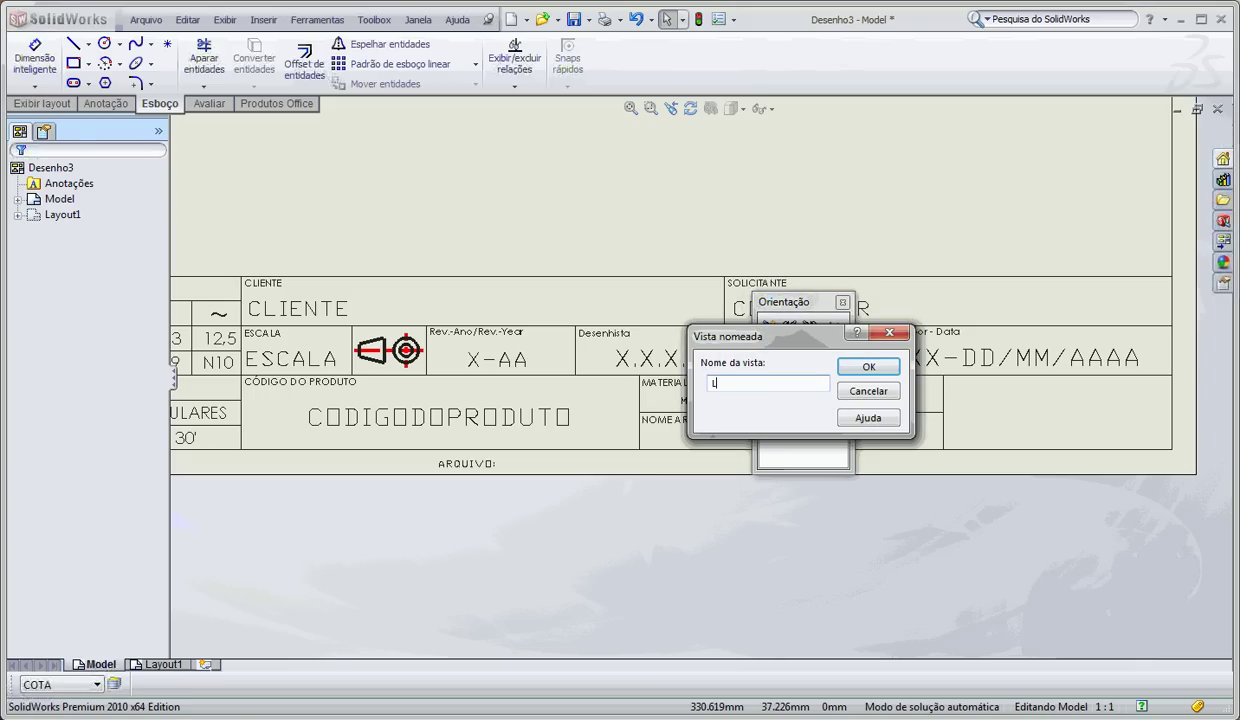
{"action": "type", "text": "egenda"}
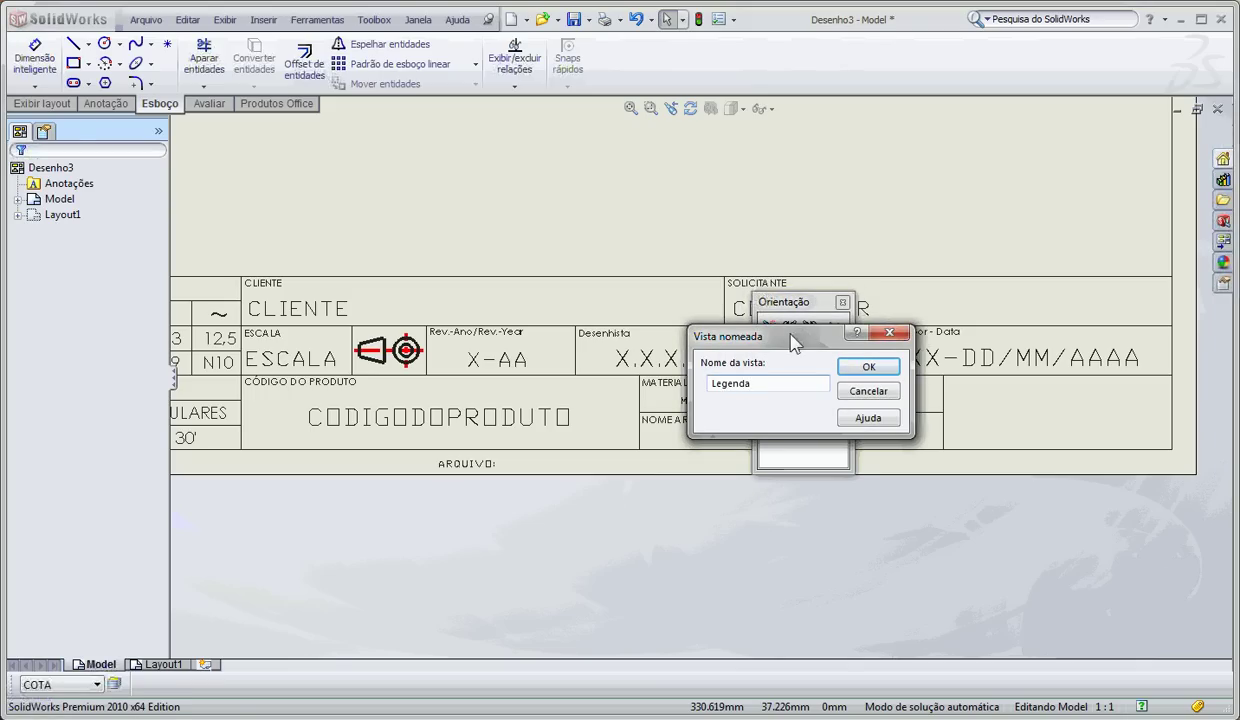
{"action": "left_click", "coordinate": [848, 364]}
{"action": "left_click", "coordinate": [816, 220]}
- Test the saved Legenda view by recalling it from a zoomed-out view of the sheet
{"action": "scroll", "coordinate": [720, 300], "scroll_direction": "up", "scroll_amount": 4}
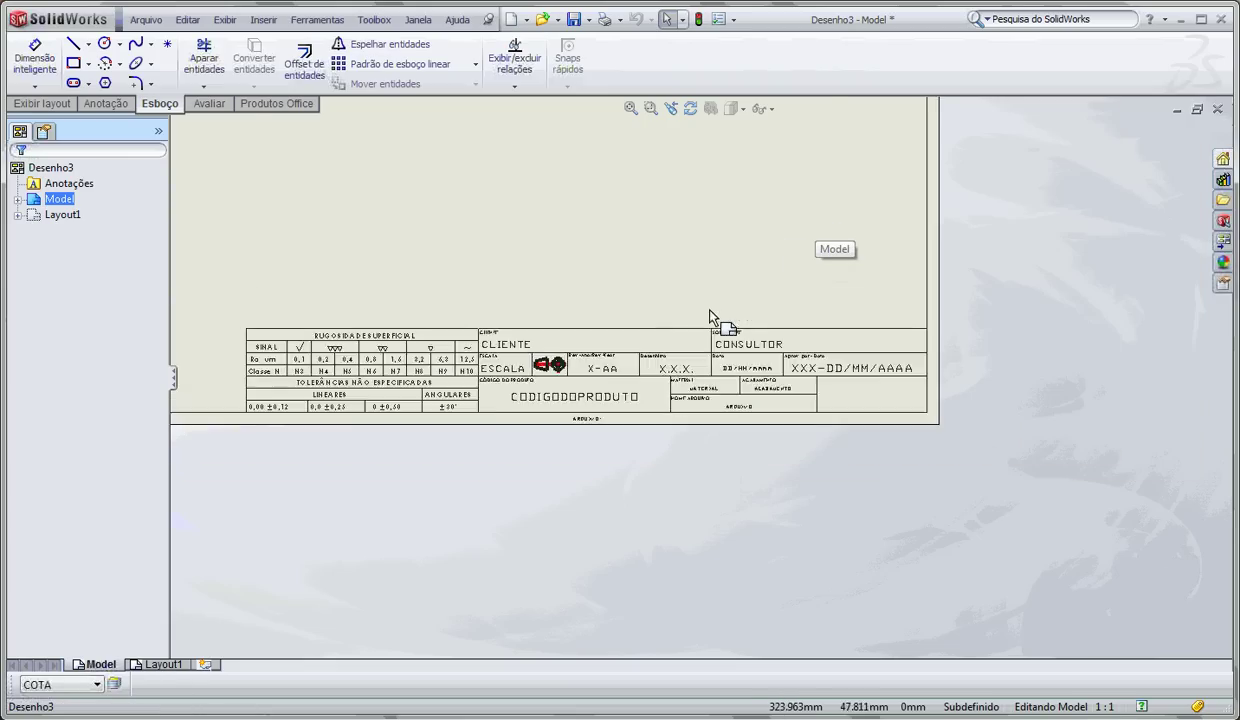
{"action": "scroll", "coordinate": [715, 312], "scroll_direction": "up", "scroll_amount": 5}
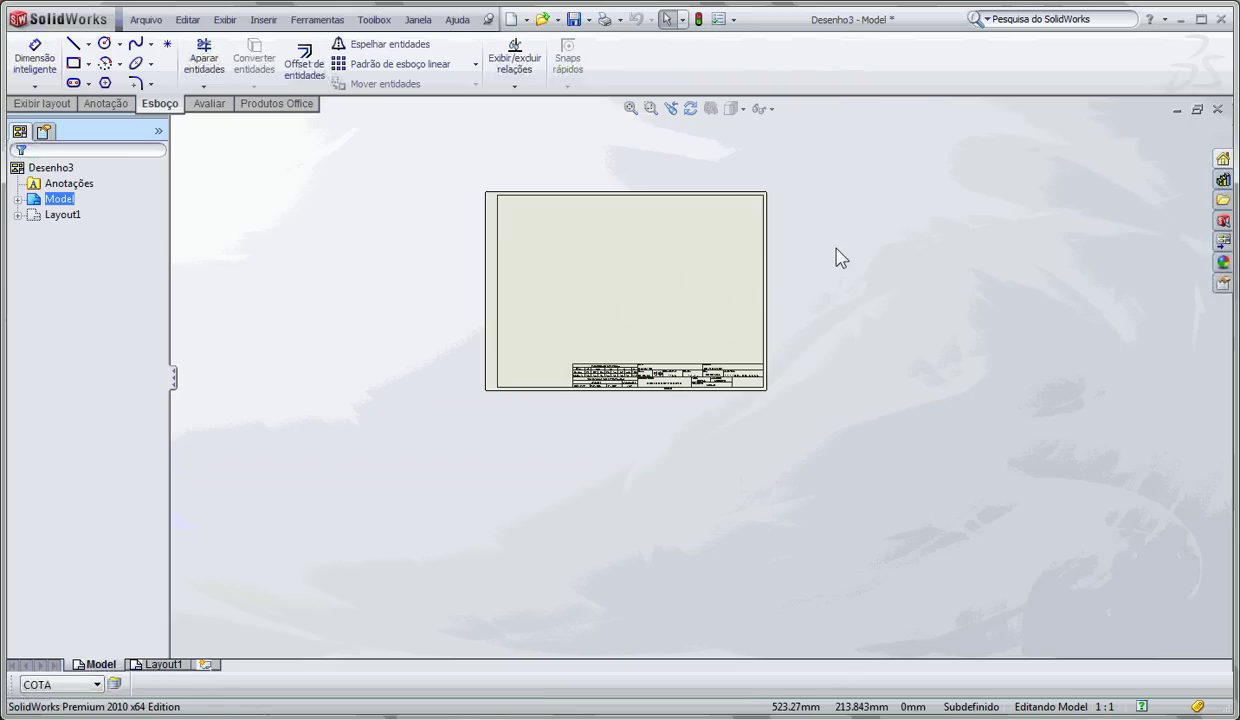
{"action": "key", "text": "space"}
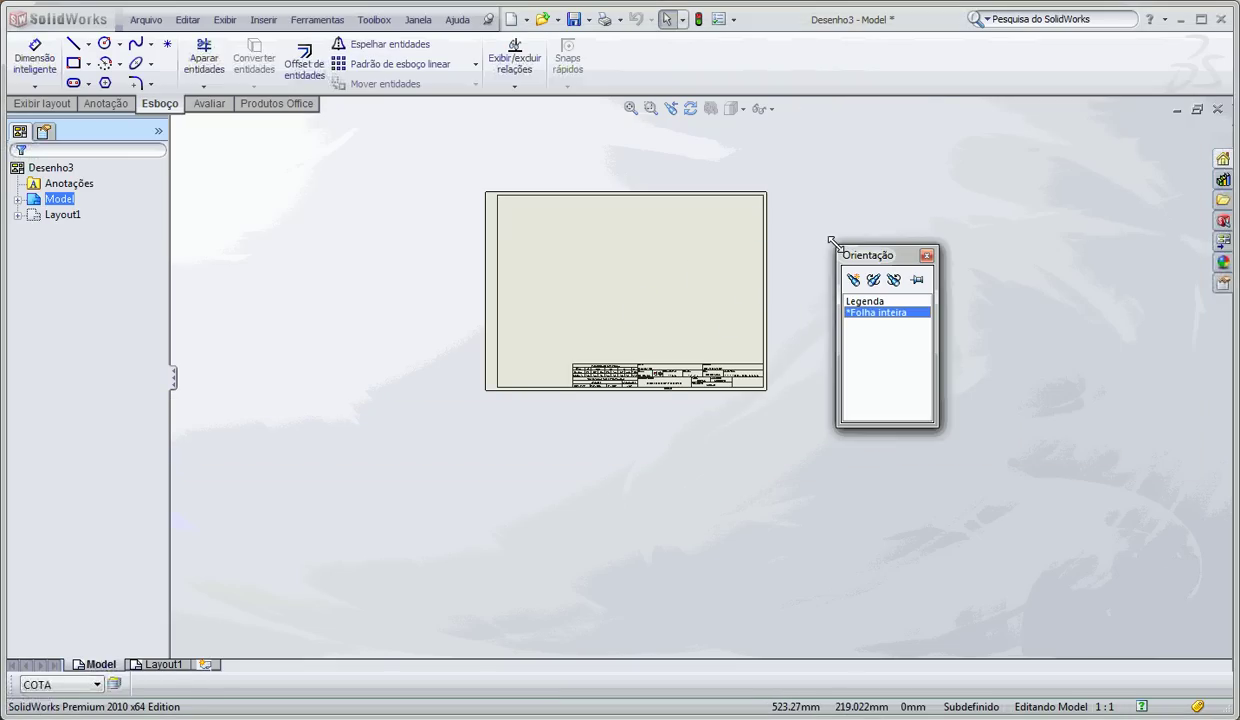
{"action": "double_click", "coordinate": [868, 301]}
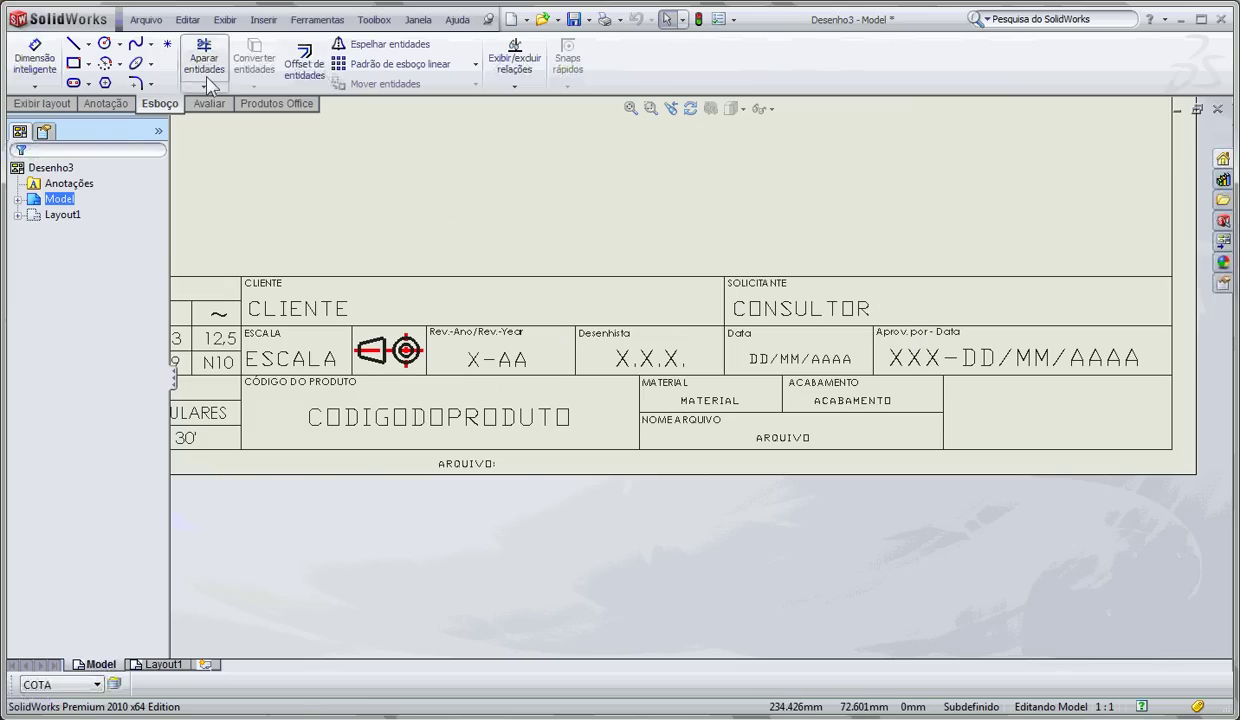
- Open the imported drawing's custom properties and add a first one named Escala, of type Texto with the value xxxx
{"action": "left_click", "coordinate": [146, 19]}
{"action": "left_click", "coordinate": [190, 320]}
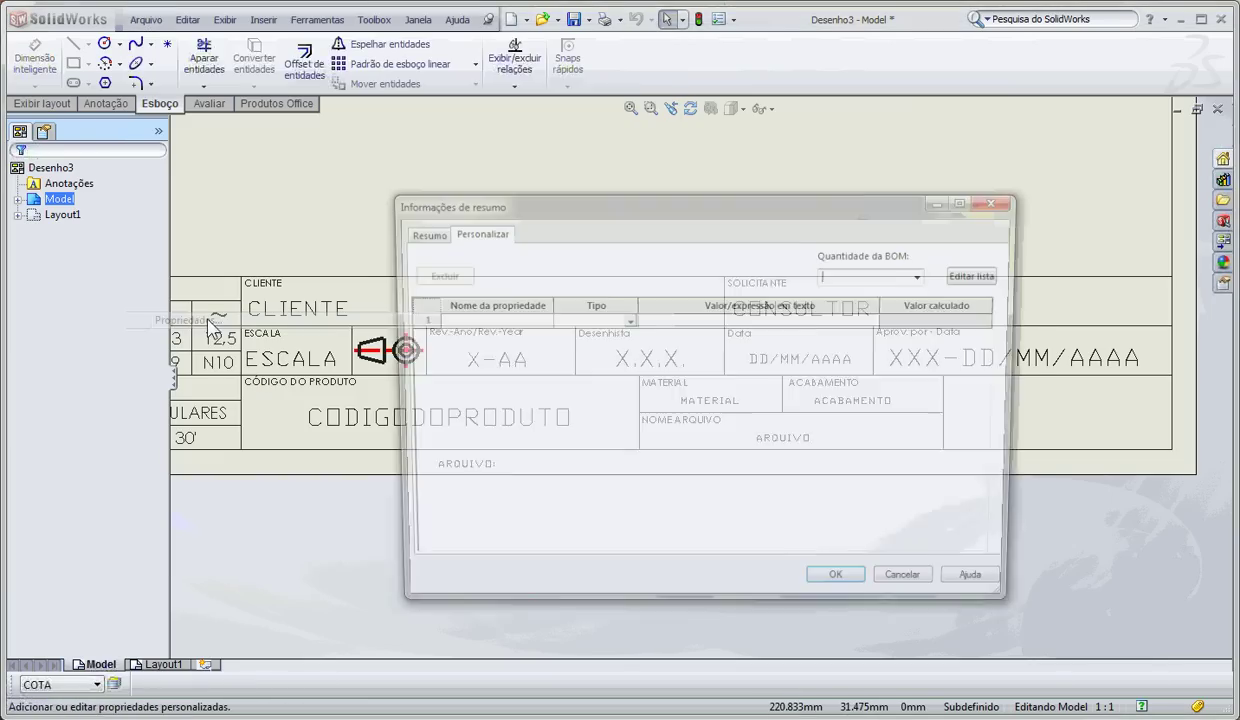
{"action": "left_click", "coordinate": [420, 232]}
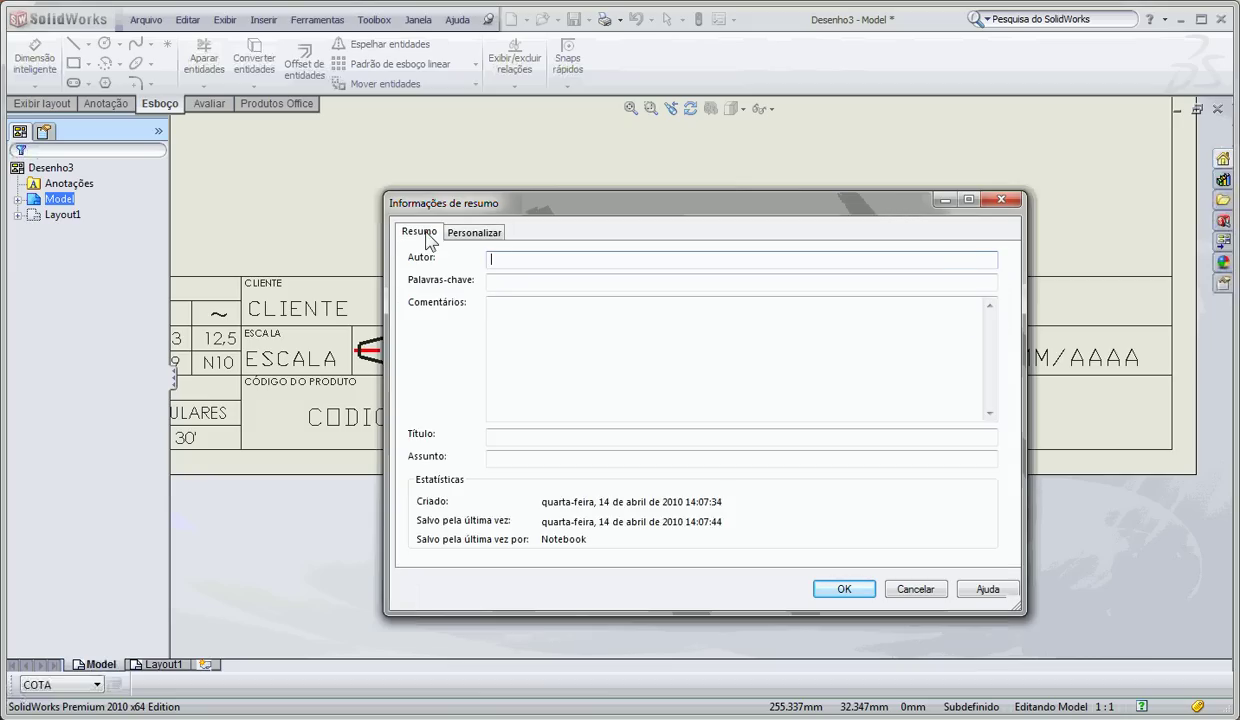
{"action": "left_click", "coordinate": [470, 232]}
{"action": "left_click", "coordinate": [418, 232]}
{"action": "left_click", "coordinate": [472, 232]}
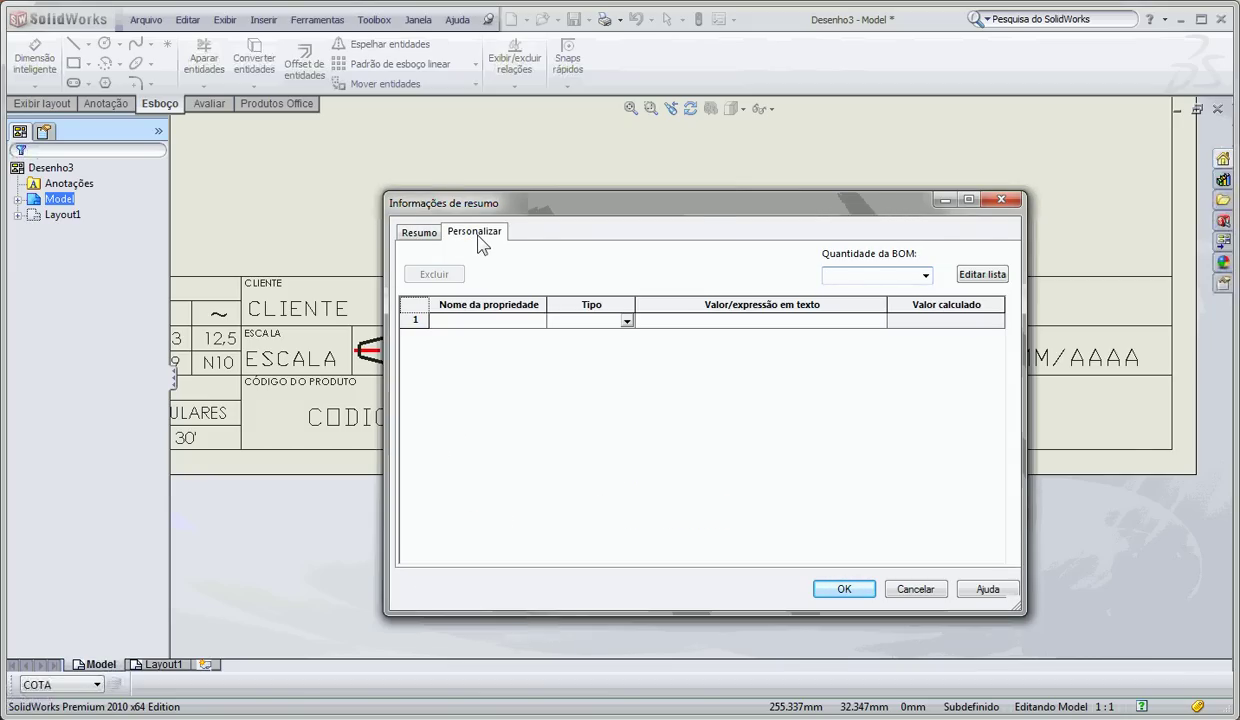
{"action": "left_click", "coordinate": [518, 319]}
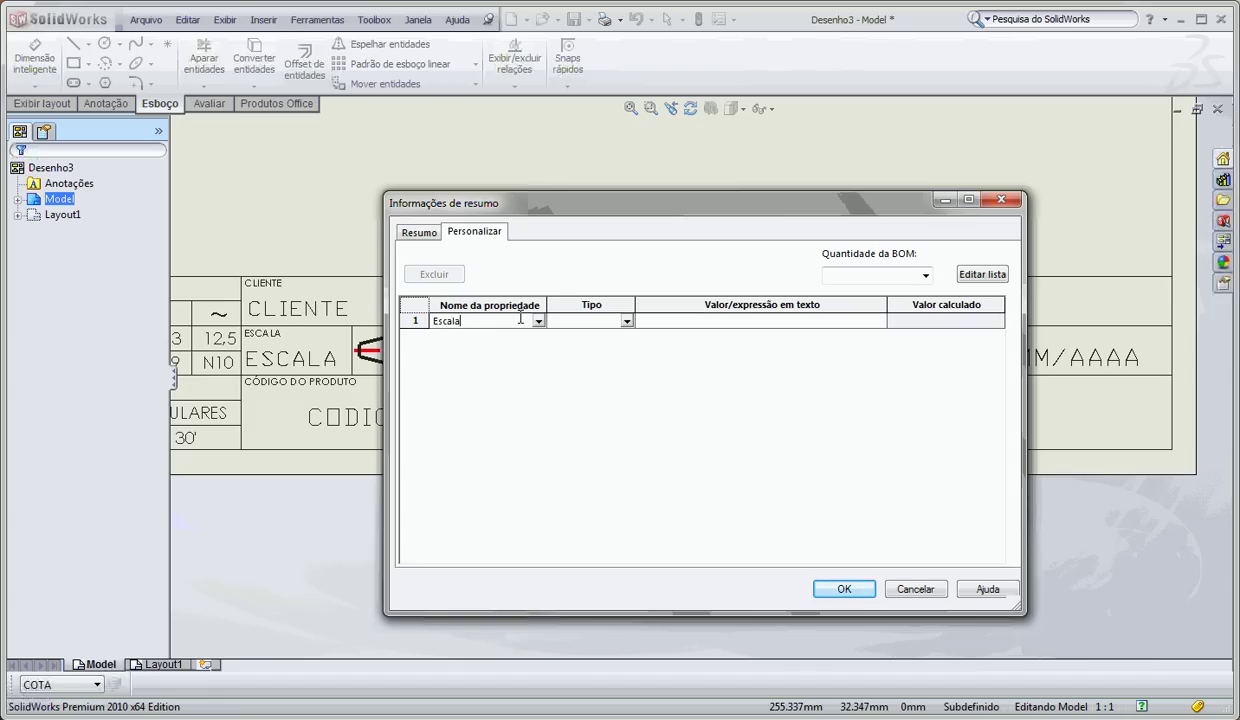
{"action": "left_click", "coordinate": [587, 321]}
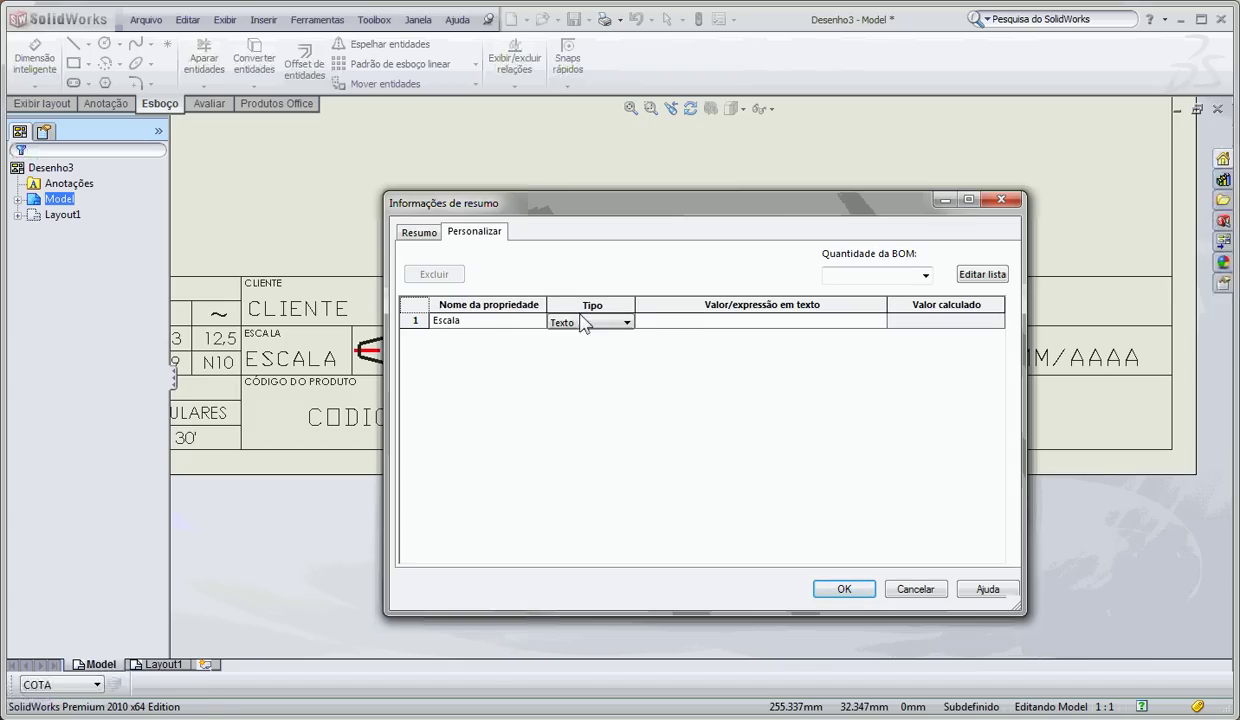
{"action": "left_click", "coordinate": [681, 321]}
{"action": "type", "text": "xxxx"}
{"action": "key", "text": "Return"}
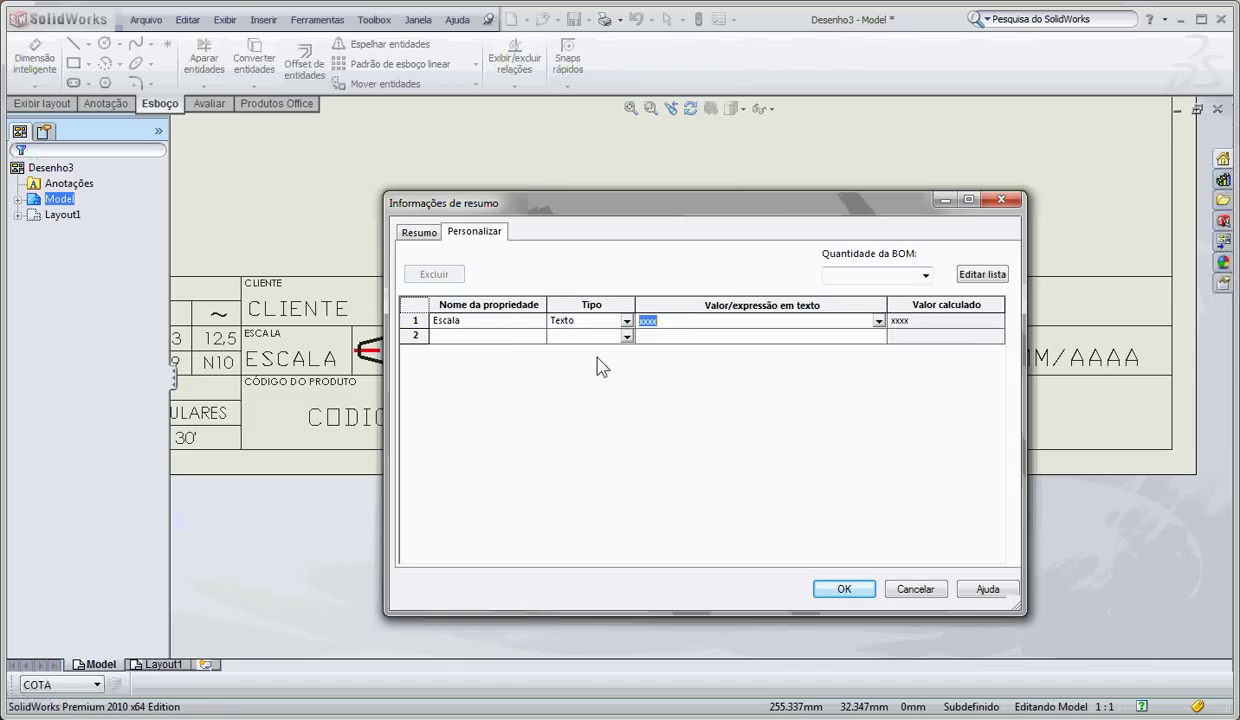
- Add a second custom property named Revisão, of type Texto with the value xxxx
{"action": "left_click", "coordinate": [508, 336]}
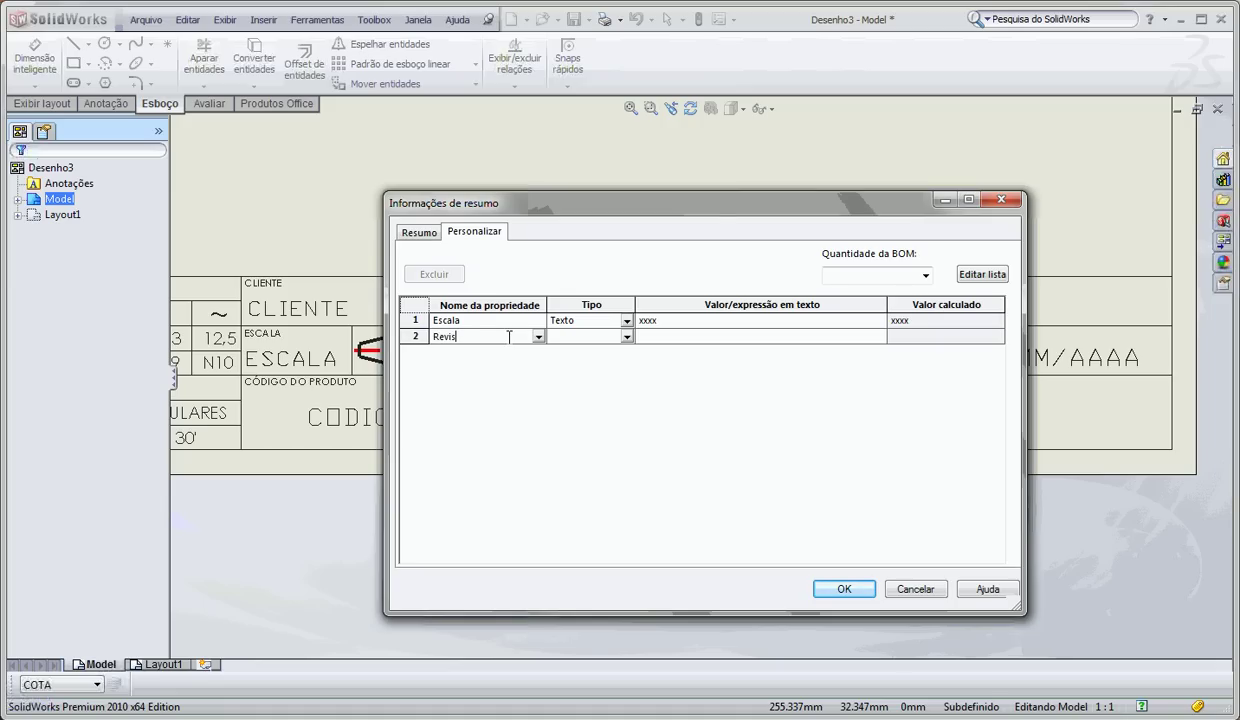
{"action": "left_click", "coordinate": [587, 336]}
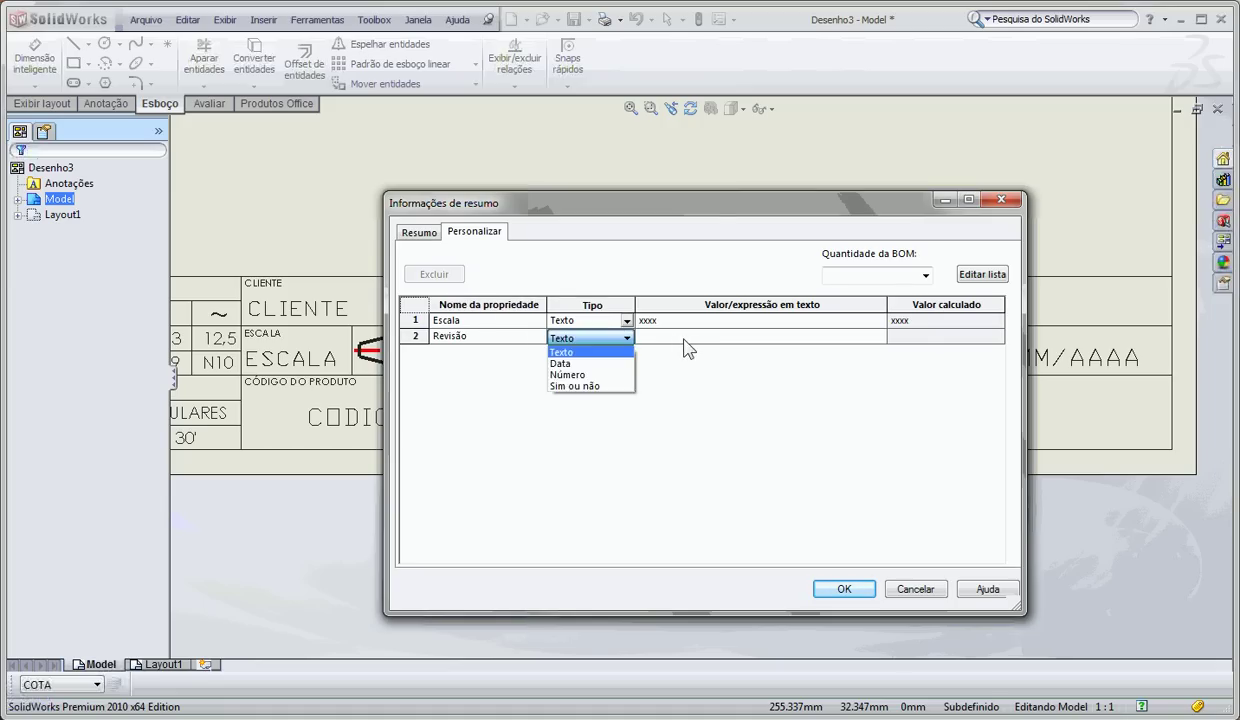
{"action": "left_click", "coordinate": [684, 346]}
{"action": "left_click", "coordinate": [685, 334]}
{"action": "type", "text": "x"}
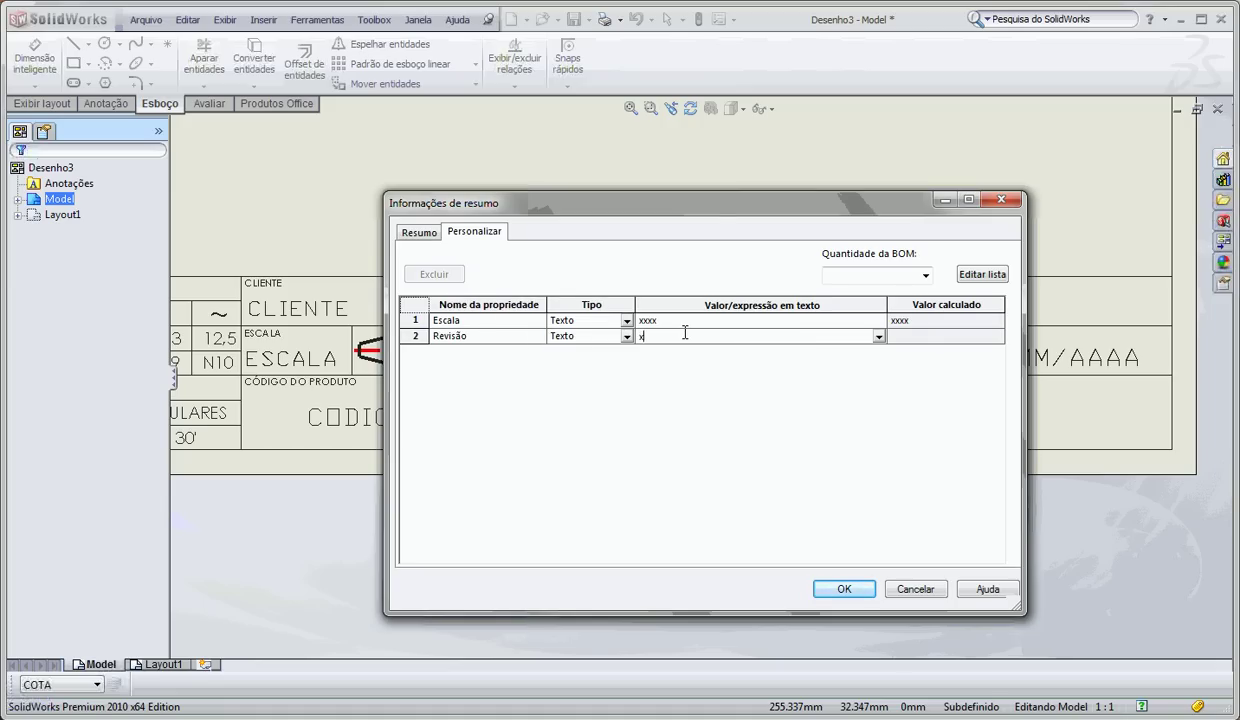
{"action": "type", "text": "xxx"}
{"action": "key", "text": "Return"}
- Add a third custom property named Desenhista, of type Texto with the value xxx
{"action": "left_click", "coordinate": [509, 352]}
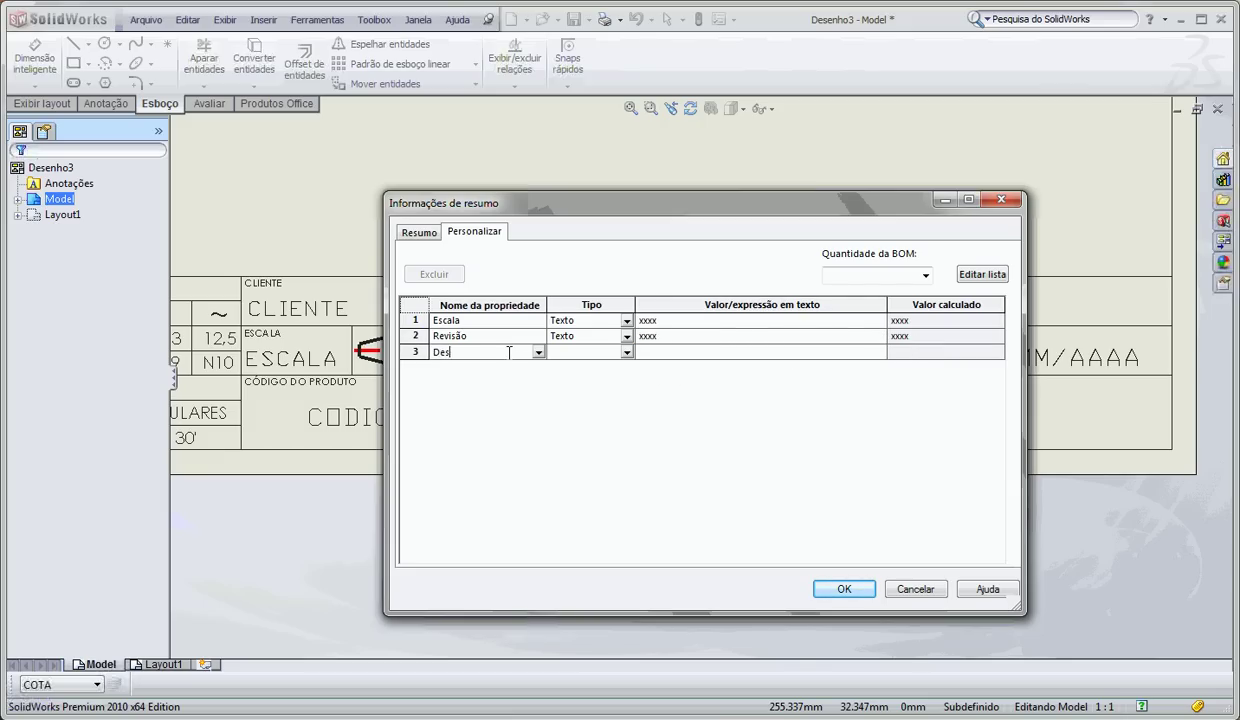
{"action": "left_click", "coordinate": [576, 352]}
{"action": "left_click", "coordinate": [676, 352]}
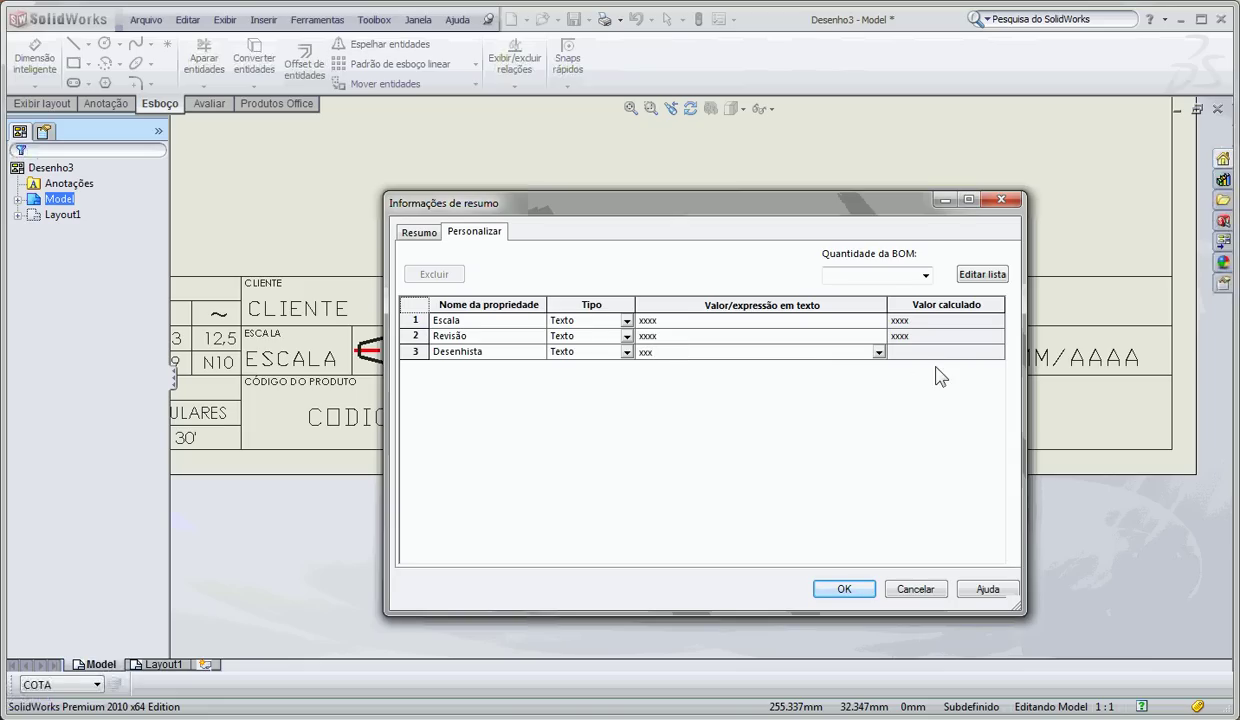
{"action": "type", "text": "xxx"}
{"action": "key", "text": "Return"}
- Add a fourth custom property named Data do desenho, of type Texto with the value xxxx
{"action": "left_click", "coordinate": [509, 367]}
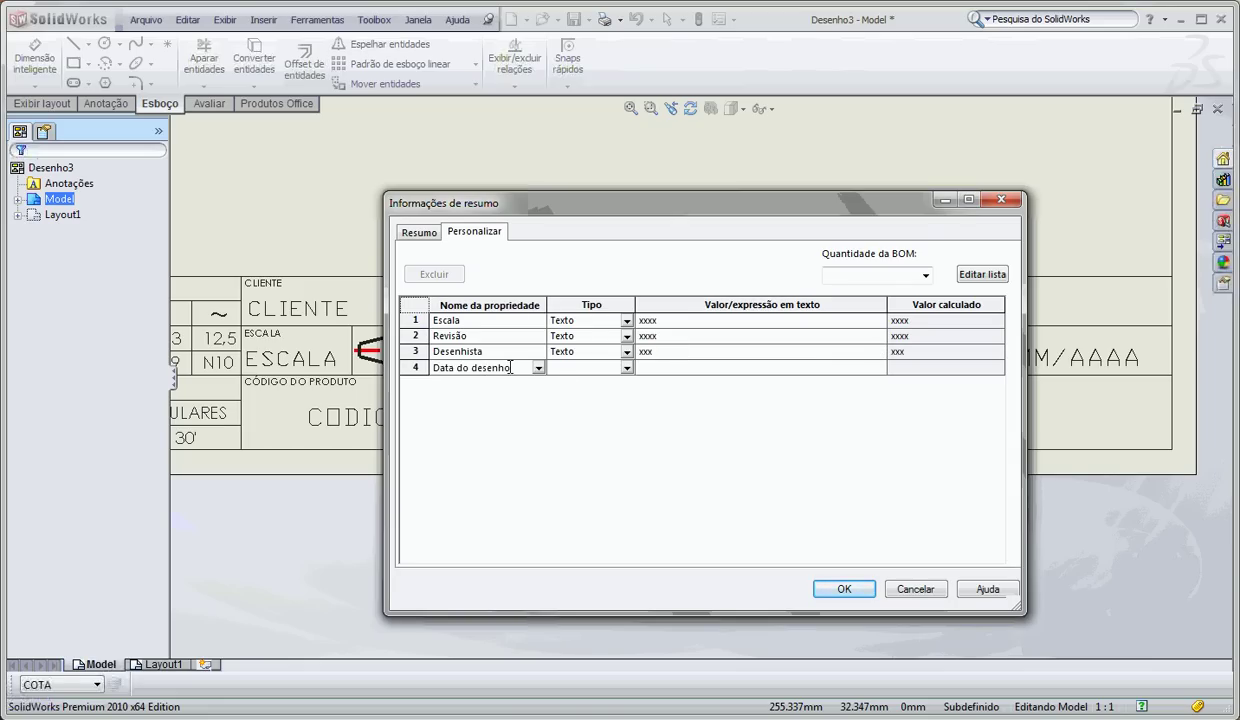
{"action": "left_click", "coordinate": [576, 368]}
{"action": "left_click", "coordinate": [680, 368]}
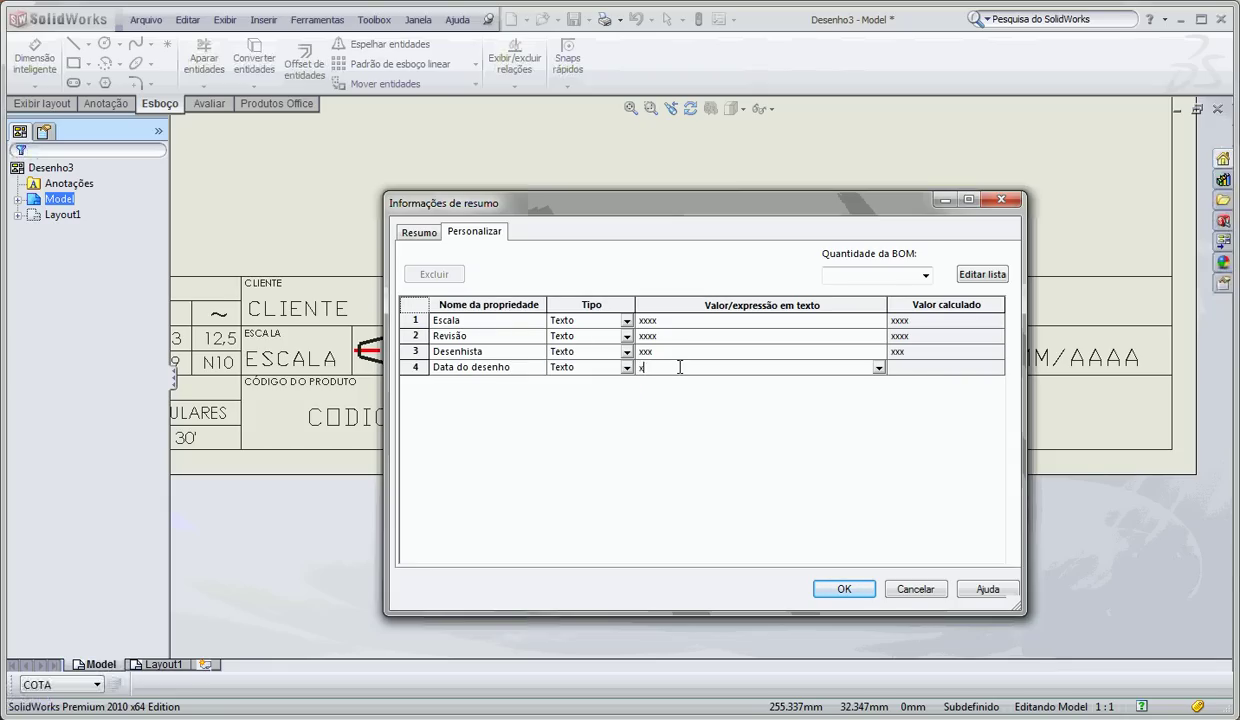
{"action": "key", "text": "Return"}
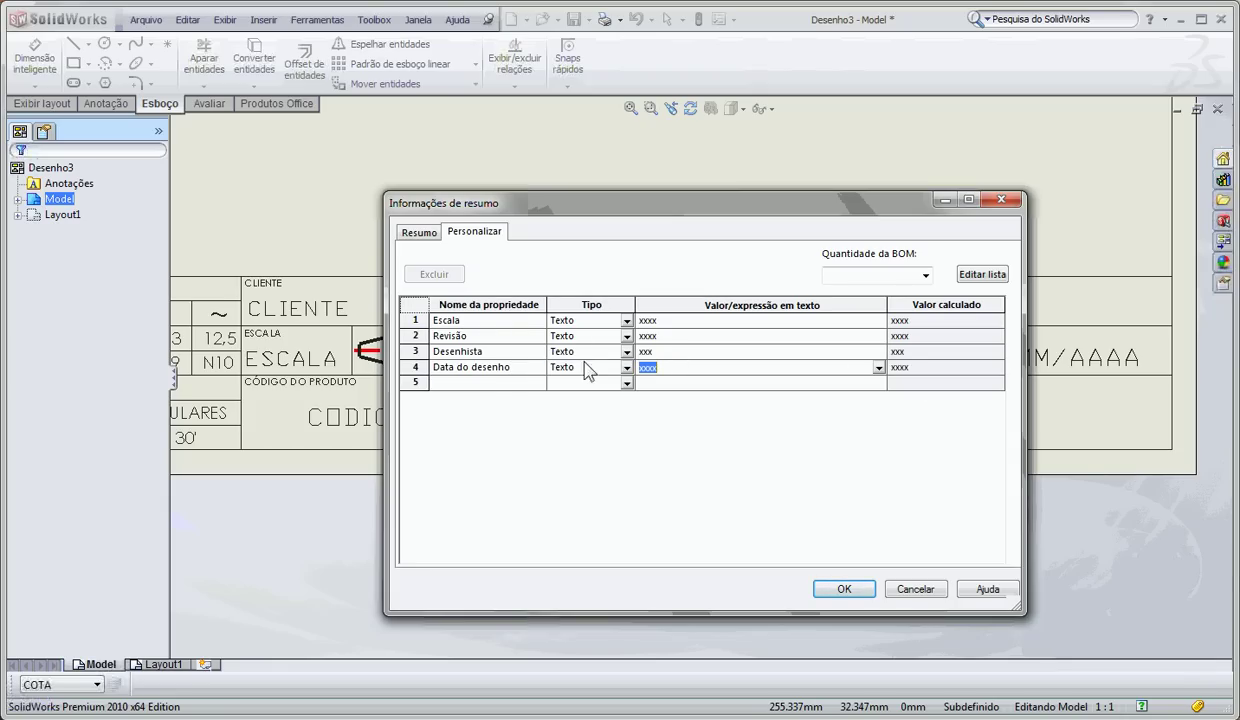
- Add a fifth custom property named Aprovado por data, of type Texto with the value xxxxx, and accept the imported drawing's property list
{"action": "left_click", "coordinate": [511, 383]}
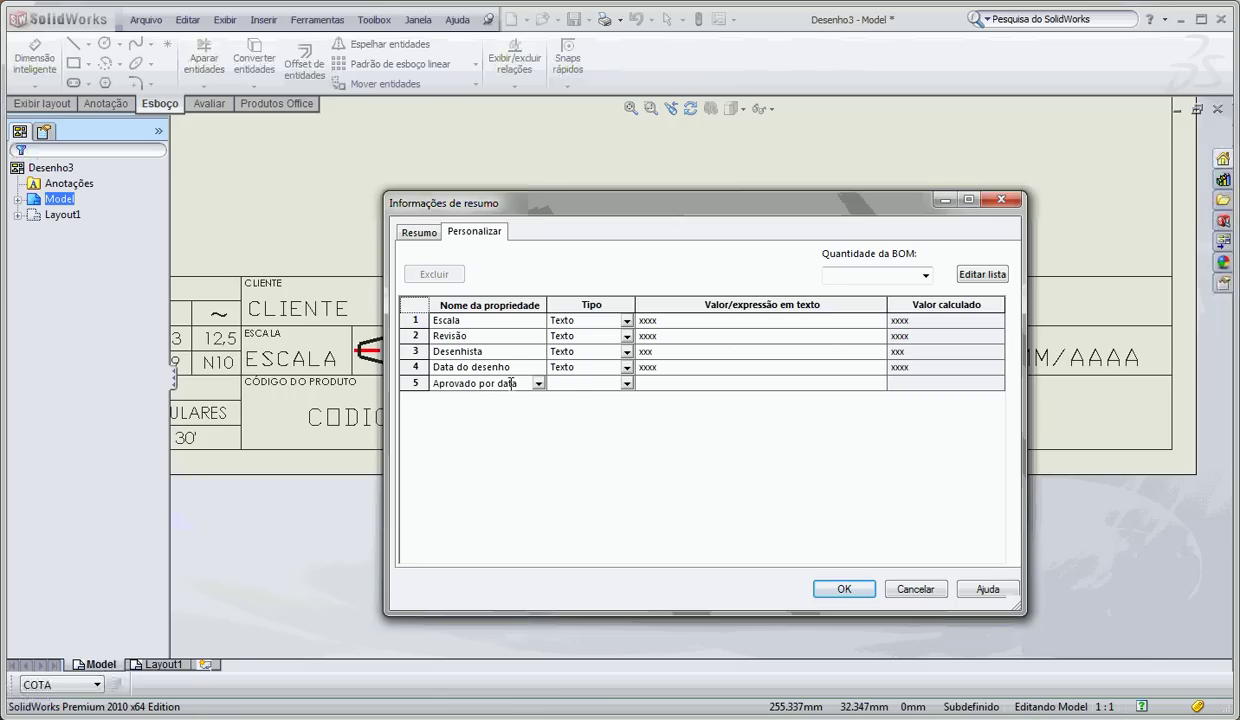
{"action": "left_click", "coordinate": [626, 383]}
{"action": "left_click", "coordinate": [575, 393]}
{"action": "left_click", "coordinate": [662, 382]}
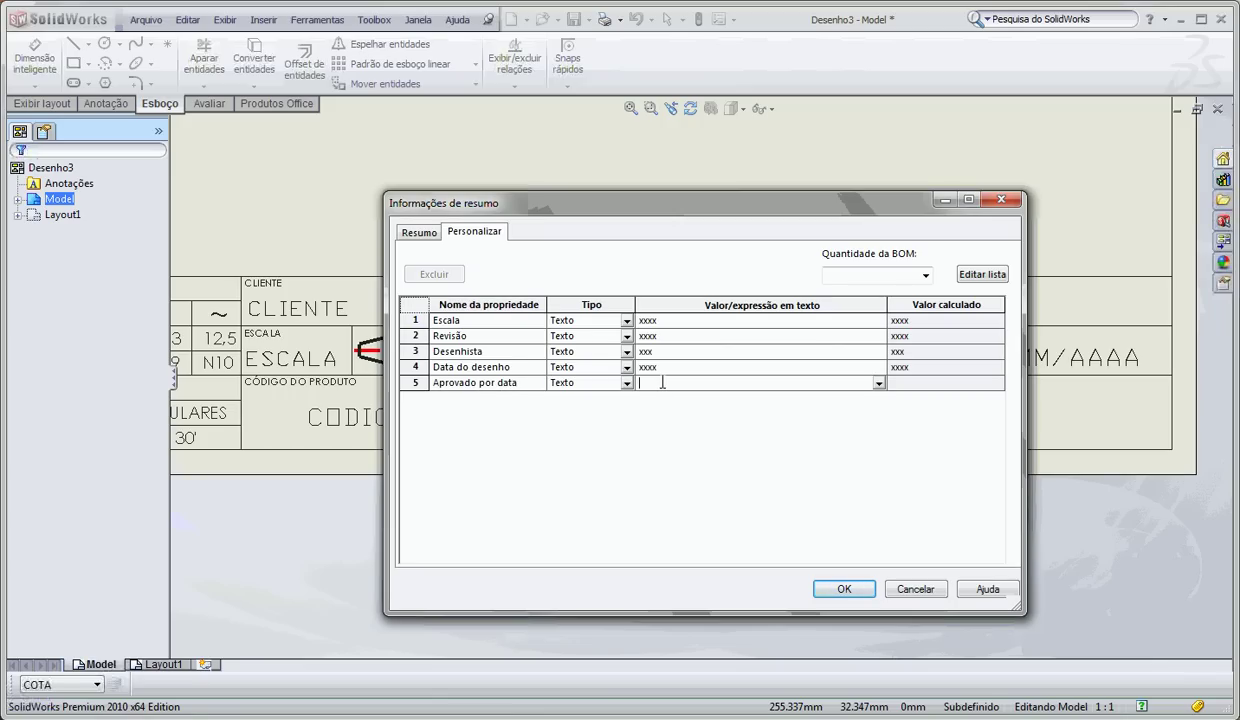
{"action": "left_click", "coordinate": [930, 390]}
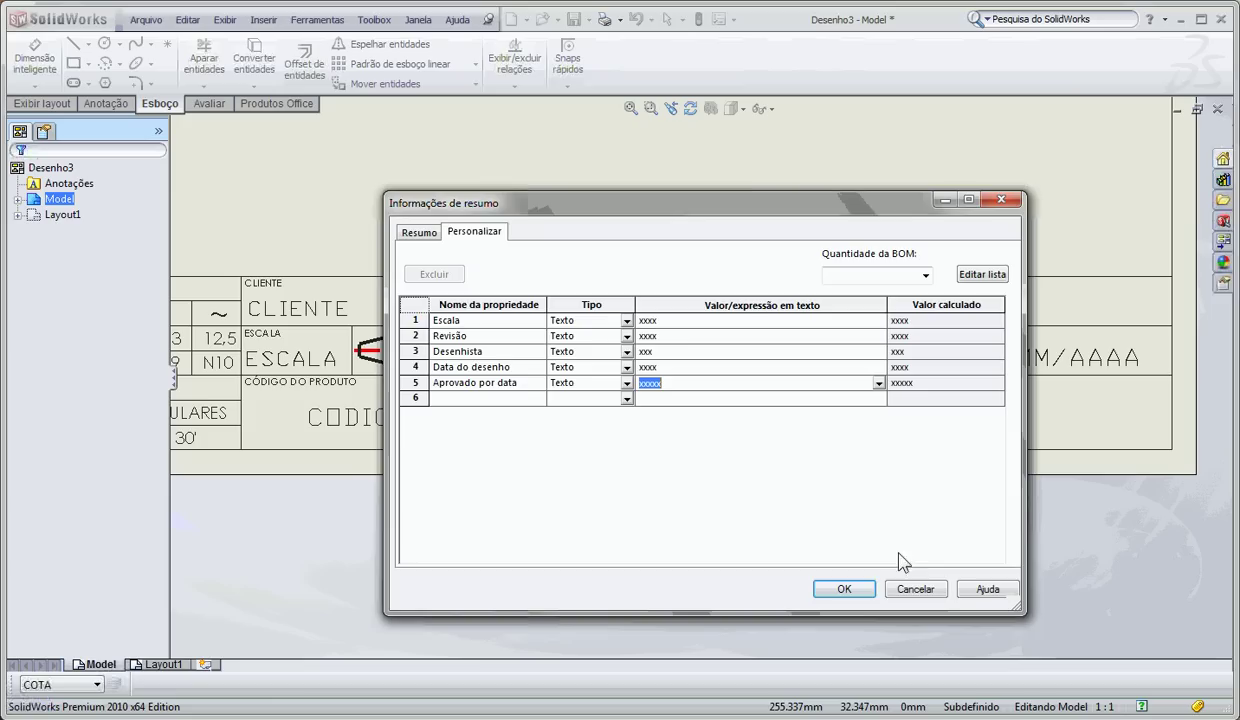
{"action": "left_click", "coordinate": [845, 589]}
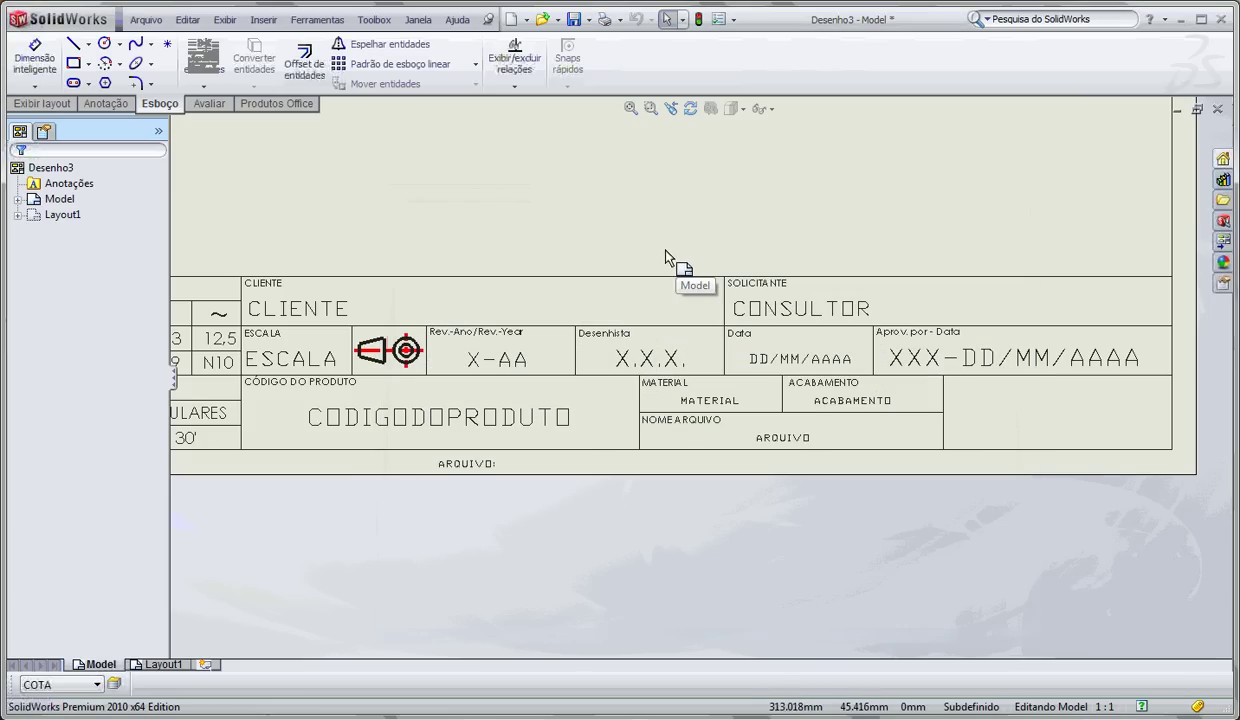
- Review the custom property list in the drawing's summary information
{"action": "key", "text": "f"}
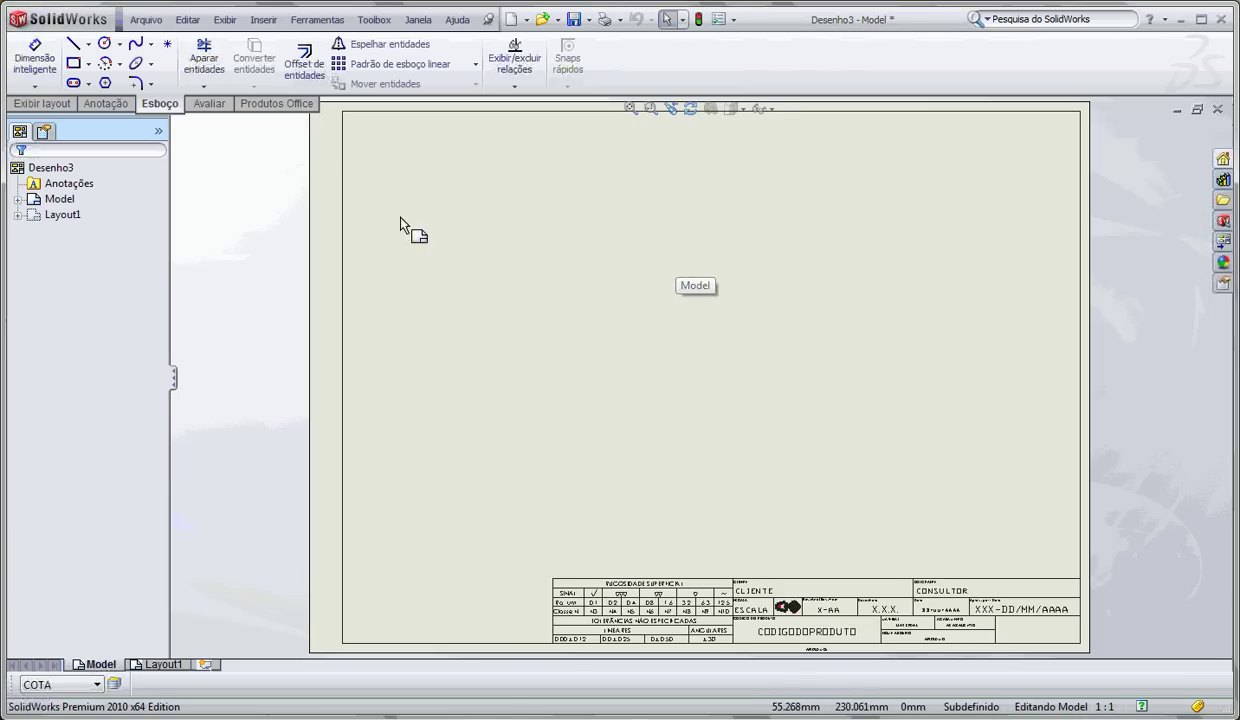
{"action": "left_click", "coordinate": [146, 19]}
{"action": "left_click", "coordinate": [224, 324]}
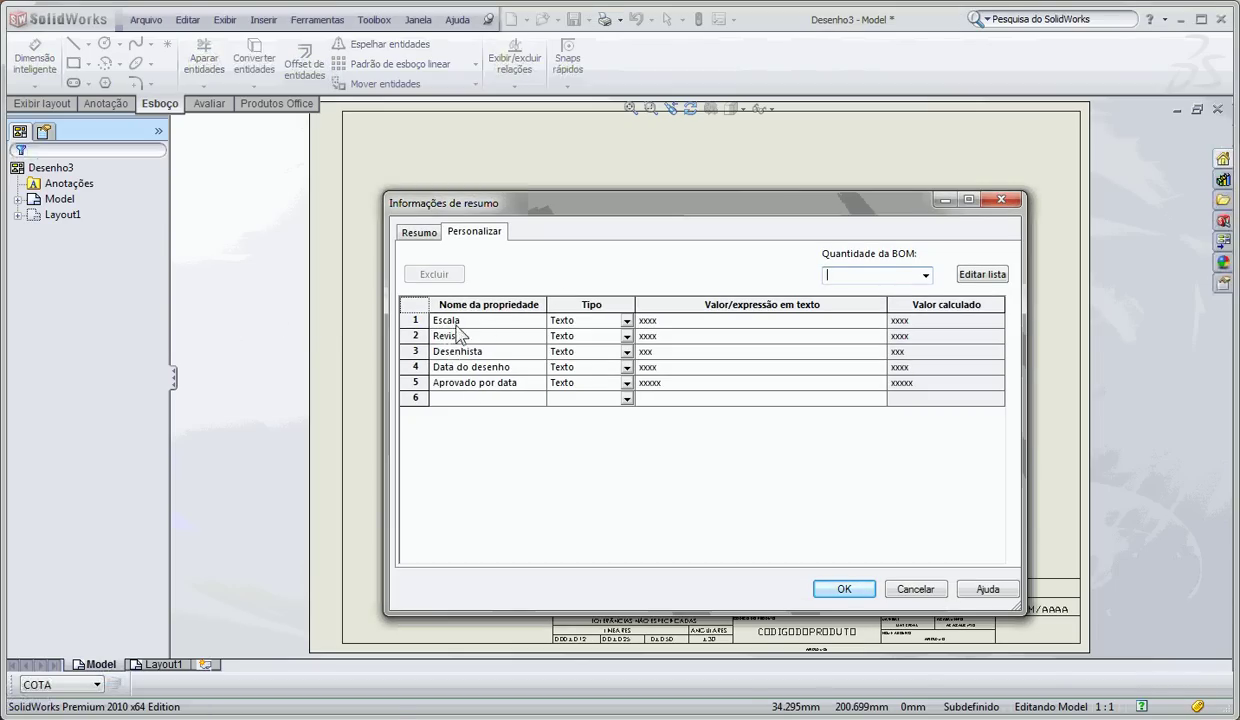
{"action": "left_click", "coordinate": [844, 589]}
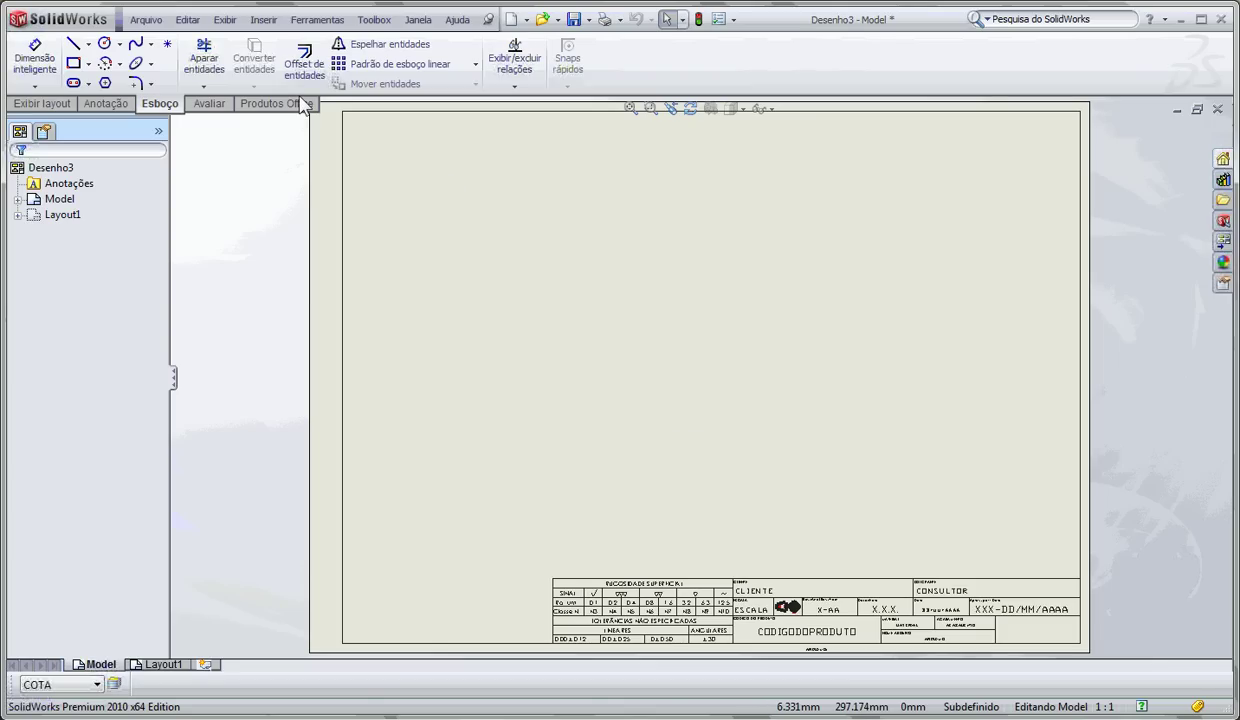
- Start saving the drawing under a new name as a Templates de desenho (*.drwdot) file in the desktop folder Gerar folha
{"action": "left_click", "coordinate": [146, 19]}
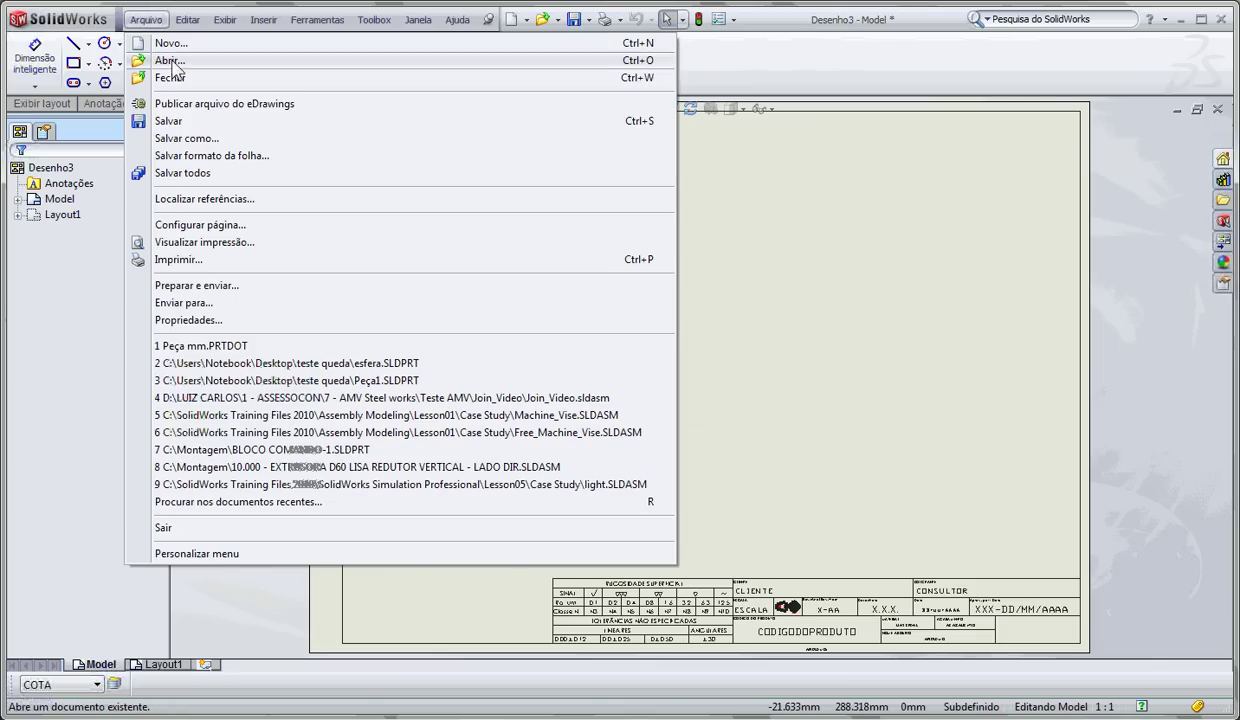
{"action": "left_click", "coordinate": [212, 141]}
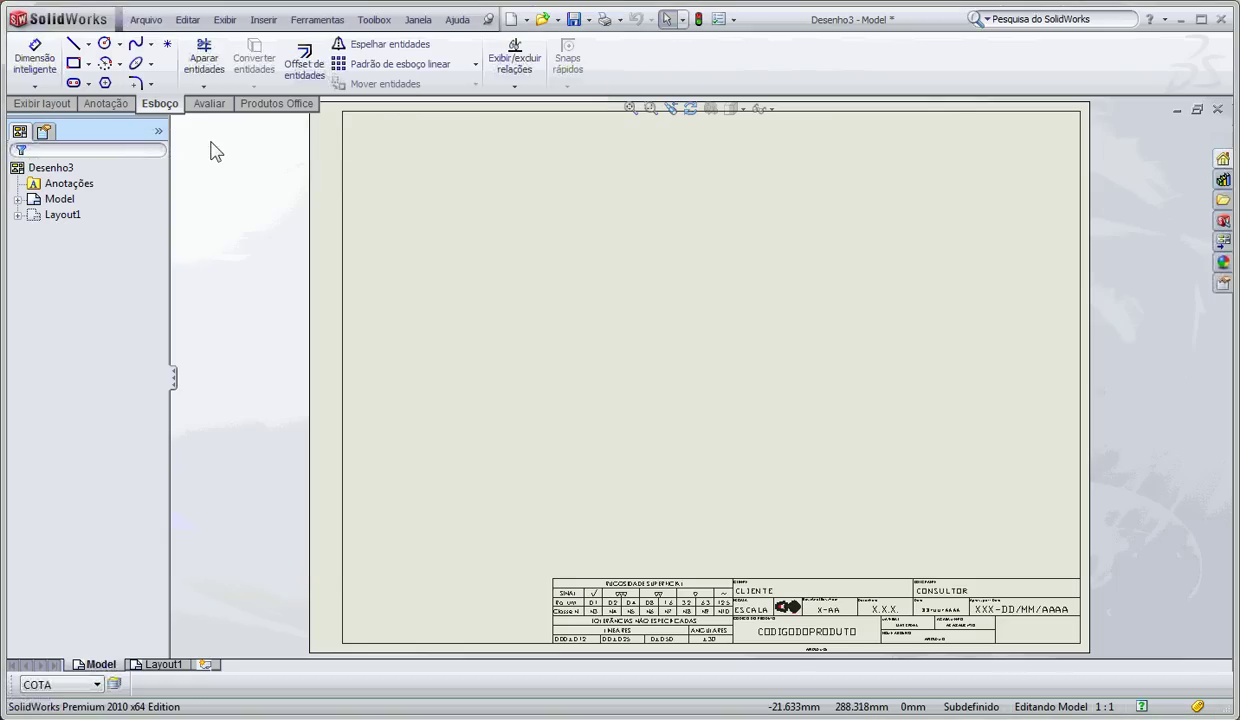
{"action": "left_click", "coordinate": [493, 439]}
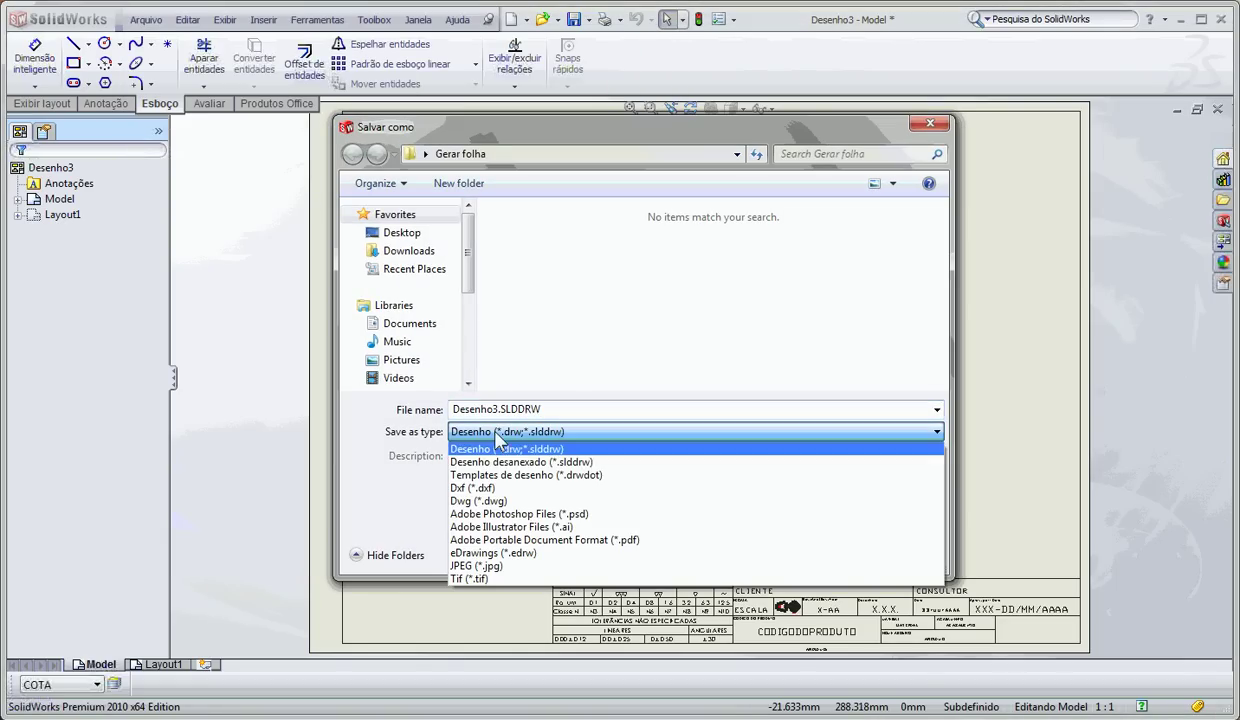
{"action": "left_click", "coordinate": [545, 475]}
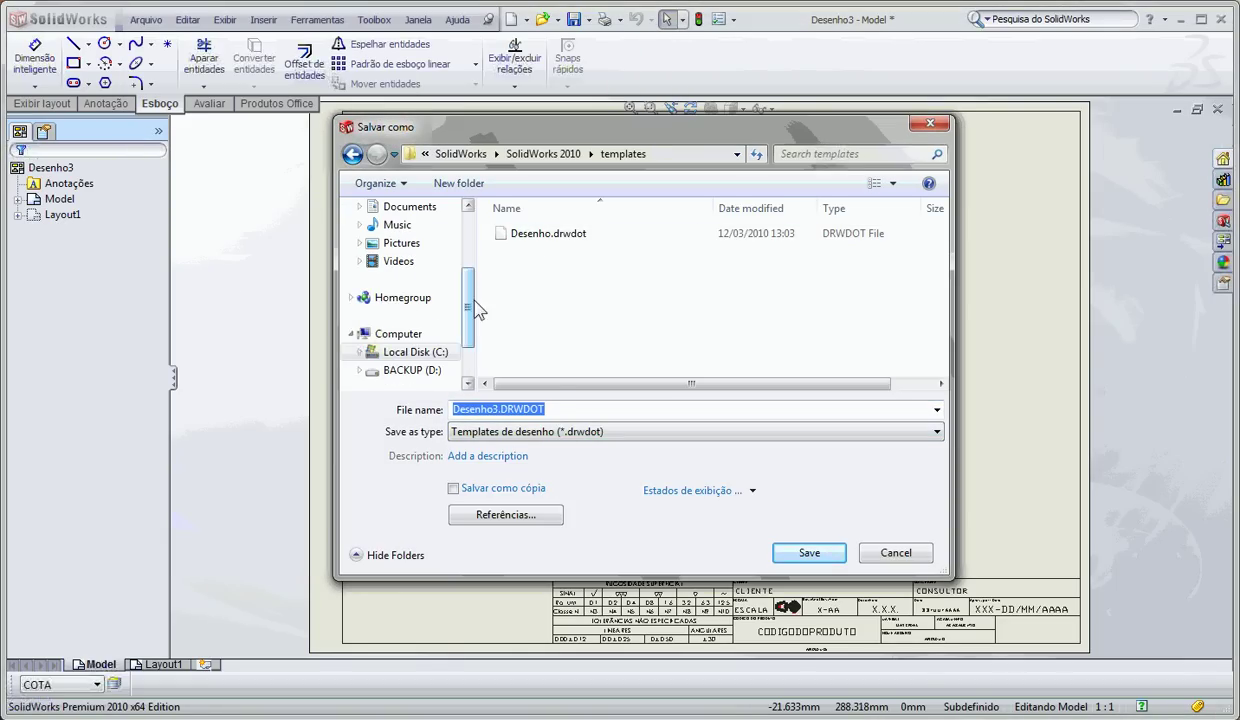
{"action": "left_click_drag", "start_coordinate": [464, 292], "coordinate": [474, 224]}
{"action": "left_click", "coordinate": [400, 233]}
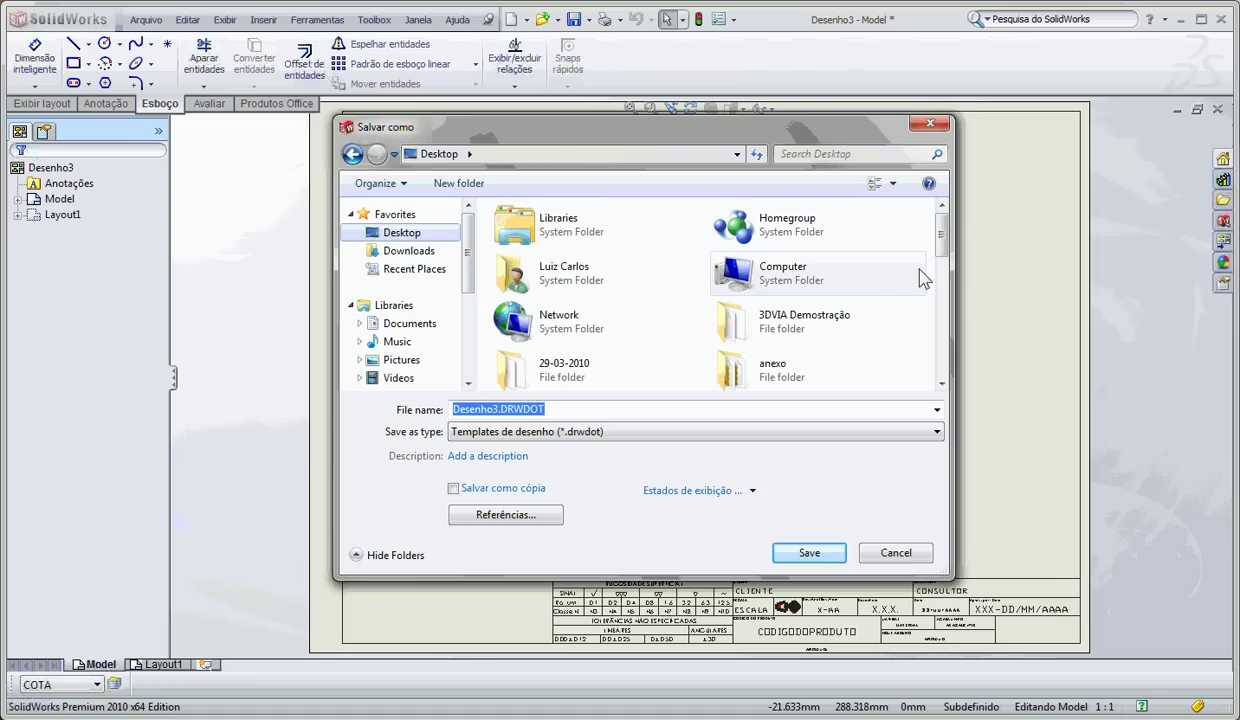
{"action": "left_click_drag", "start_coordinate": [944, 243], "coordinate": [941, 278]}
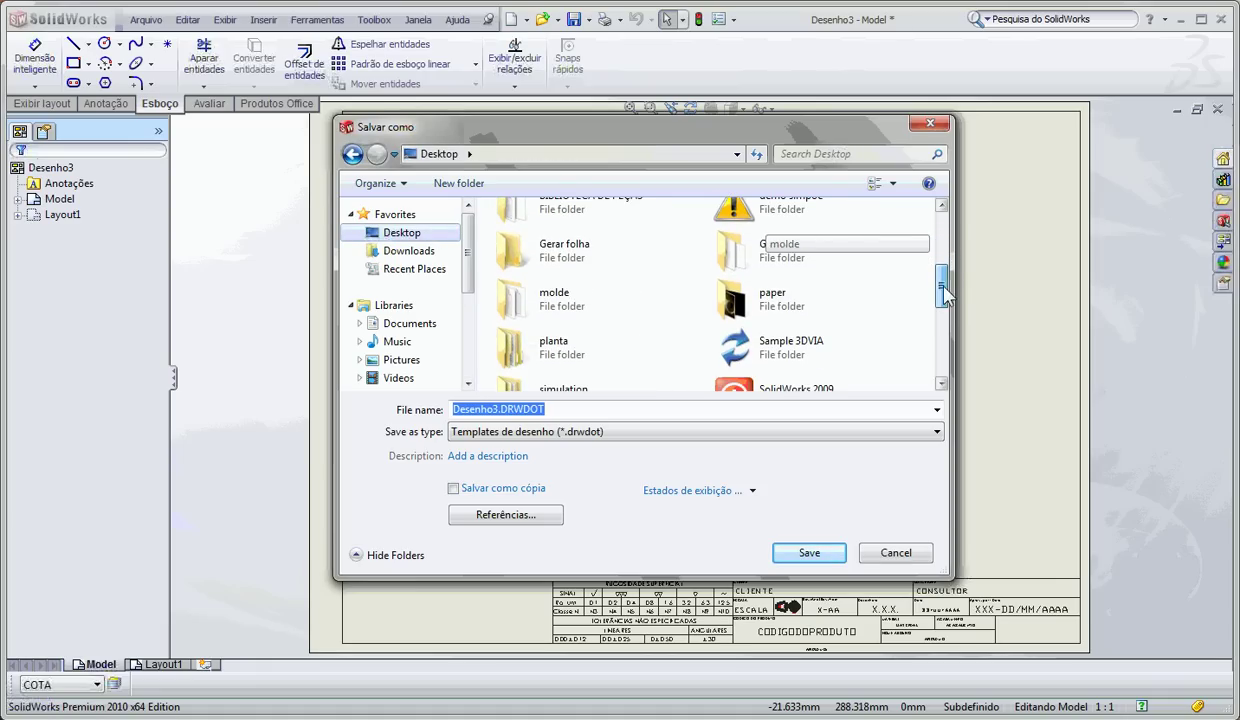
{"action": "double_click", "coordinate": [568, 240]}
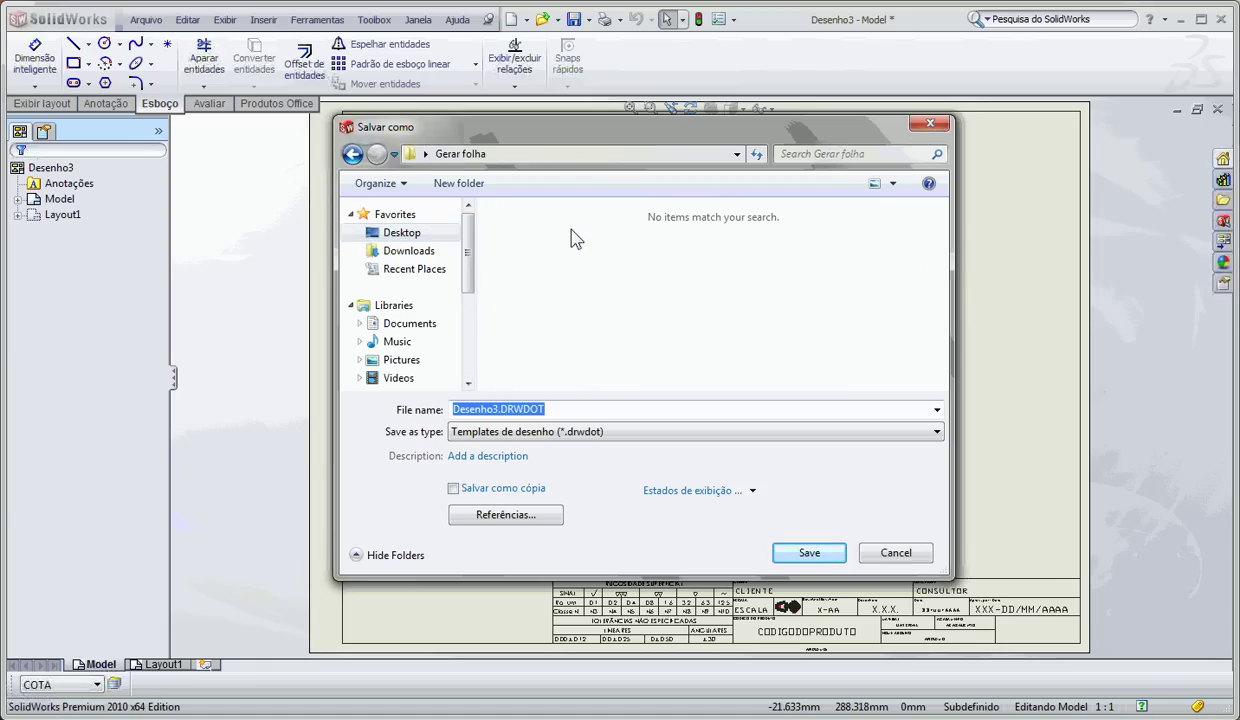
- Name the drawing template Desenho A3 and save it
{"action": "left_click", "coordinate": [600, 409]}
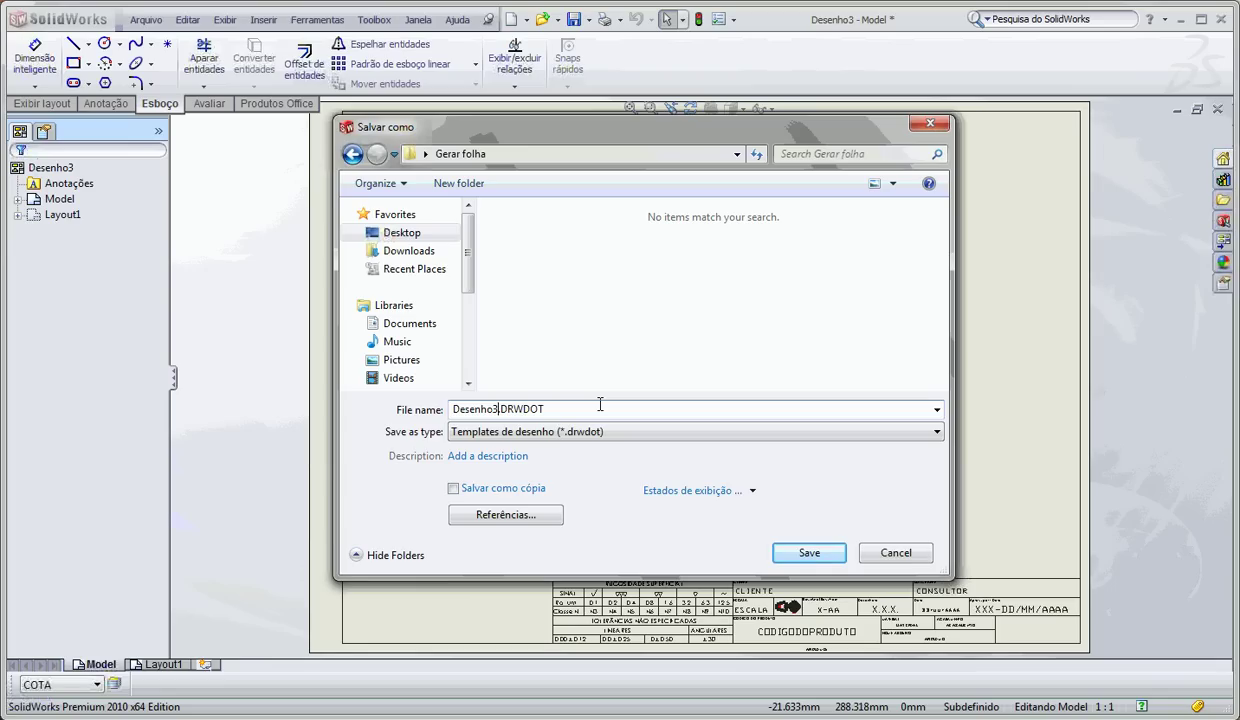
{"action": "key", "text": "Left"}
{"action": "key", "text": "Left"}
{"action": "key", "text": "Left"}
{"action": "key", "text": "Left"}
{"action": "key", "text": "Left"}
{"action": "key", "text": "Left"}
{"action": "key", "text": "Left"}
{"action": "key", "text": "BackSpace"}
{"action": "type", "text": "A4"}
{"action": "key", "text": "BackSpace"}
{"action": "type", "text": "3"}
{"action": "left_click", "coordinate": [800, 553]}
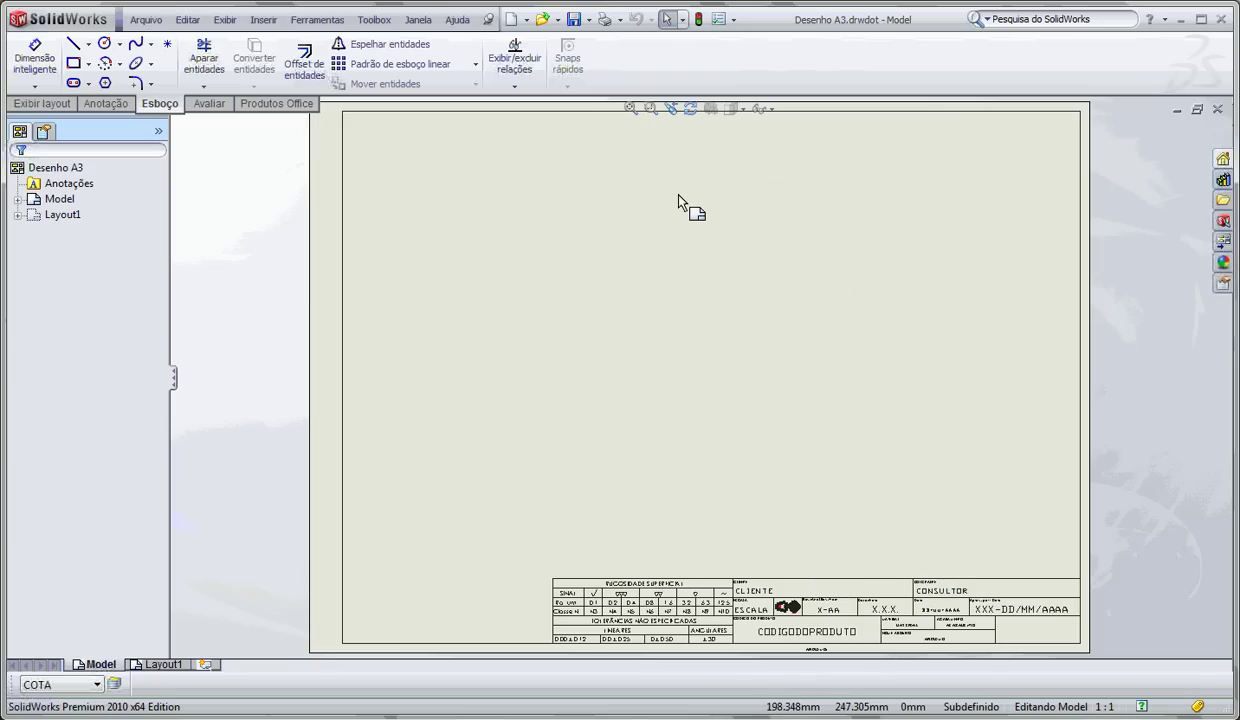
- Check the scale and projection type in the Model sheet's properties, without adding another sheet
{"action": "right_click", "coordinate": [678, 268]}
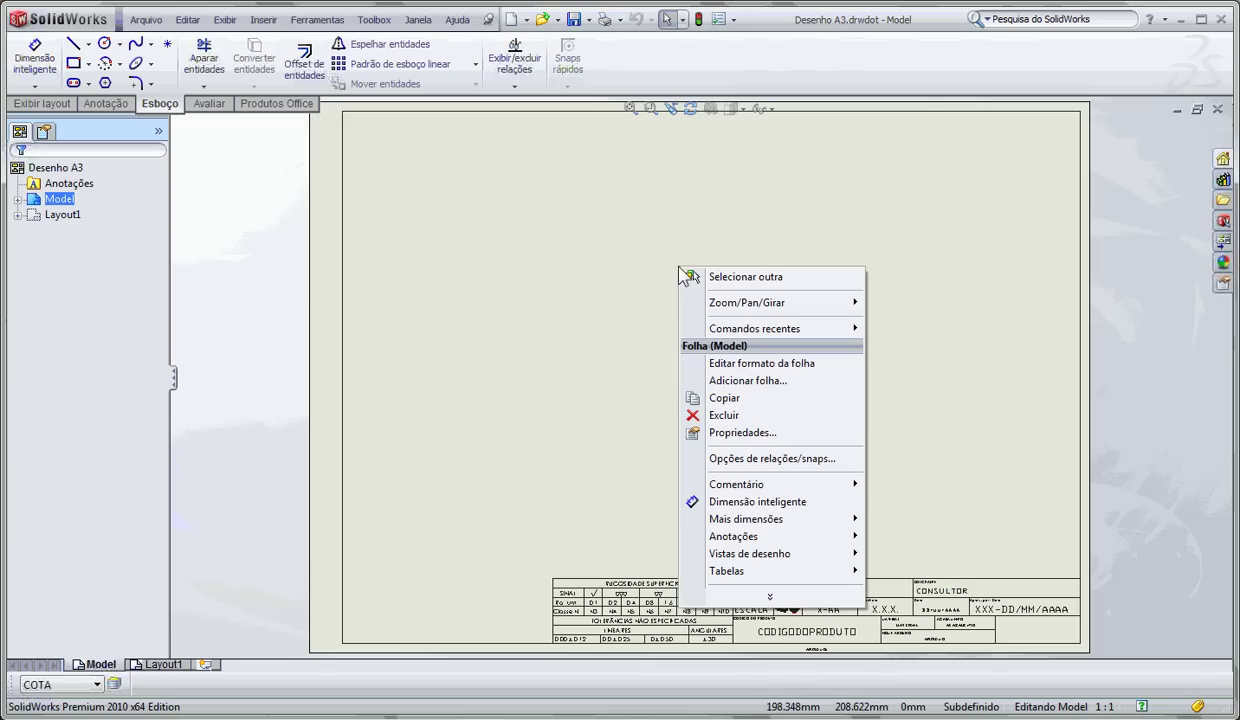
{"action": "left_click", "coordinate": [745, 433]}
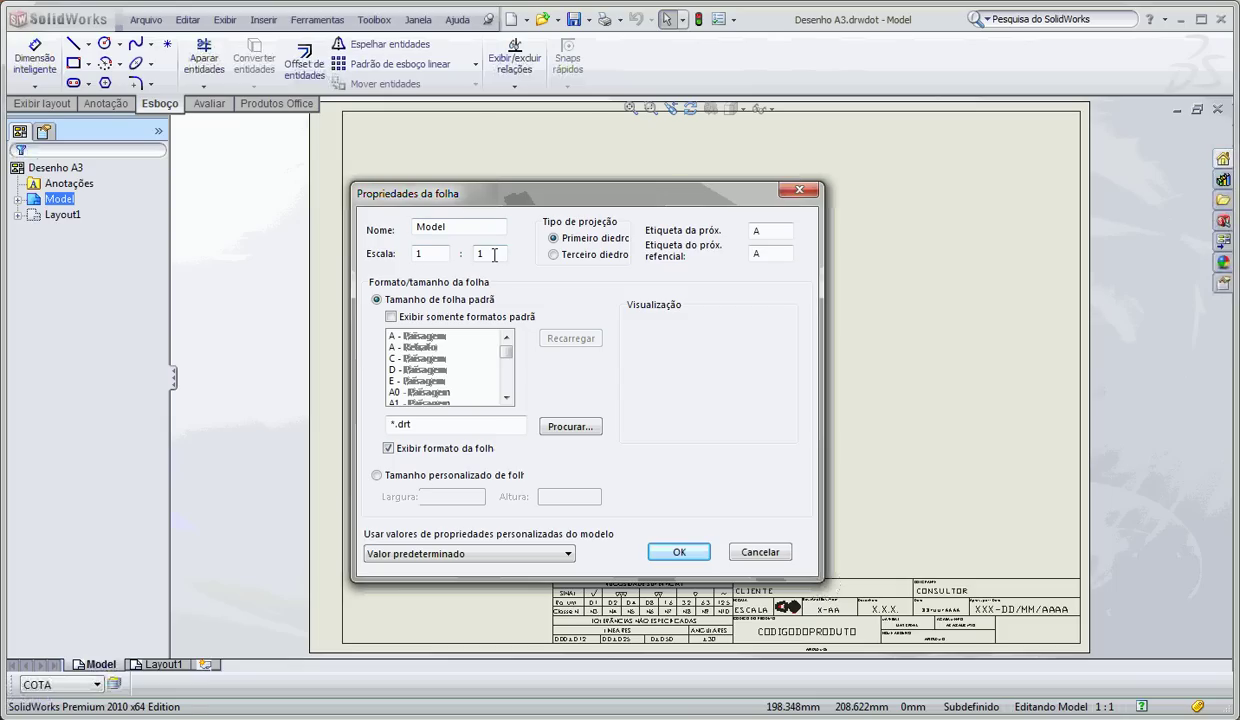
{"action": "left_click", "coordinate": [680, 555]}
{"action": "left_click", "coordinate": [748, 386]}
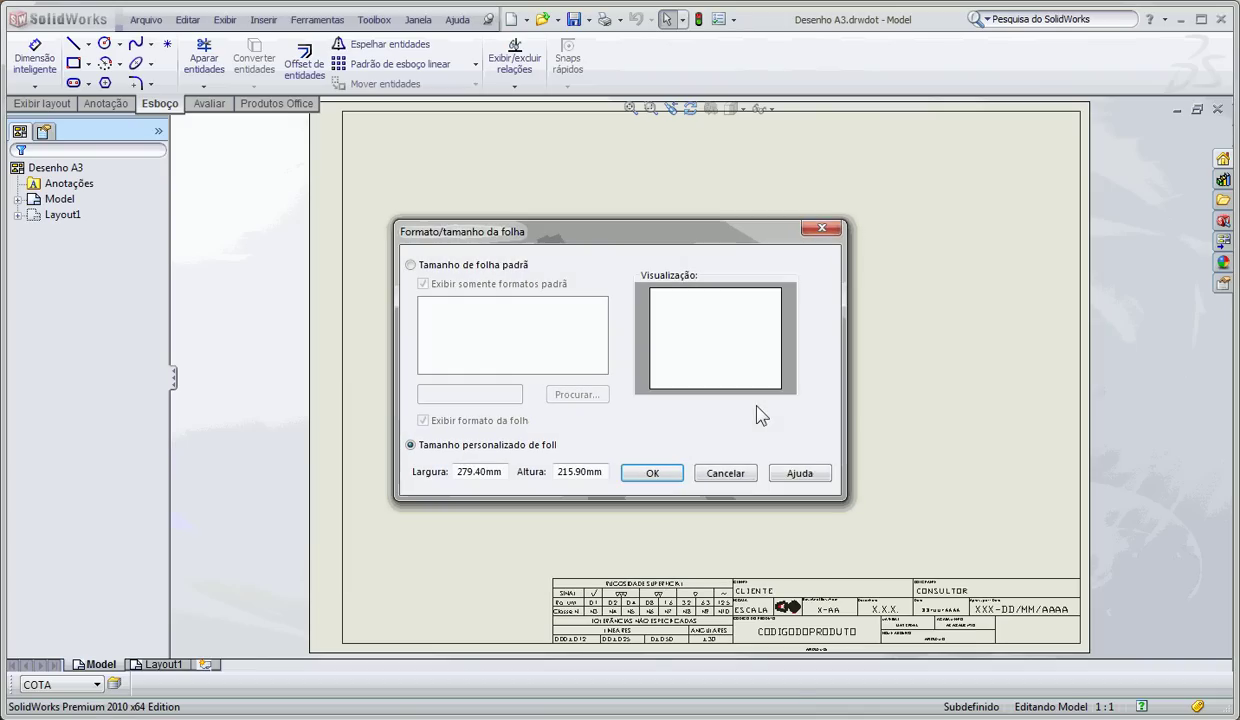
{"action": "left_click", "coordinate": [706, 478]}
- Open the Model sheet's format for editing around the title block
{"action": "right_click", "coordinate": [775, 357]}
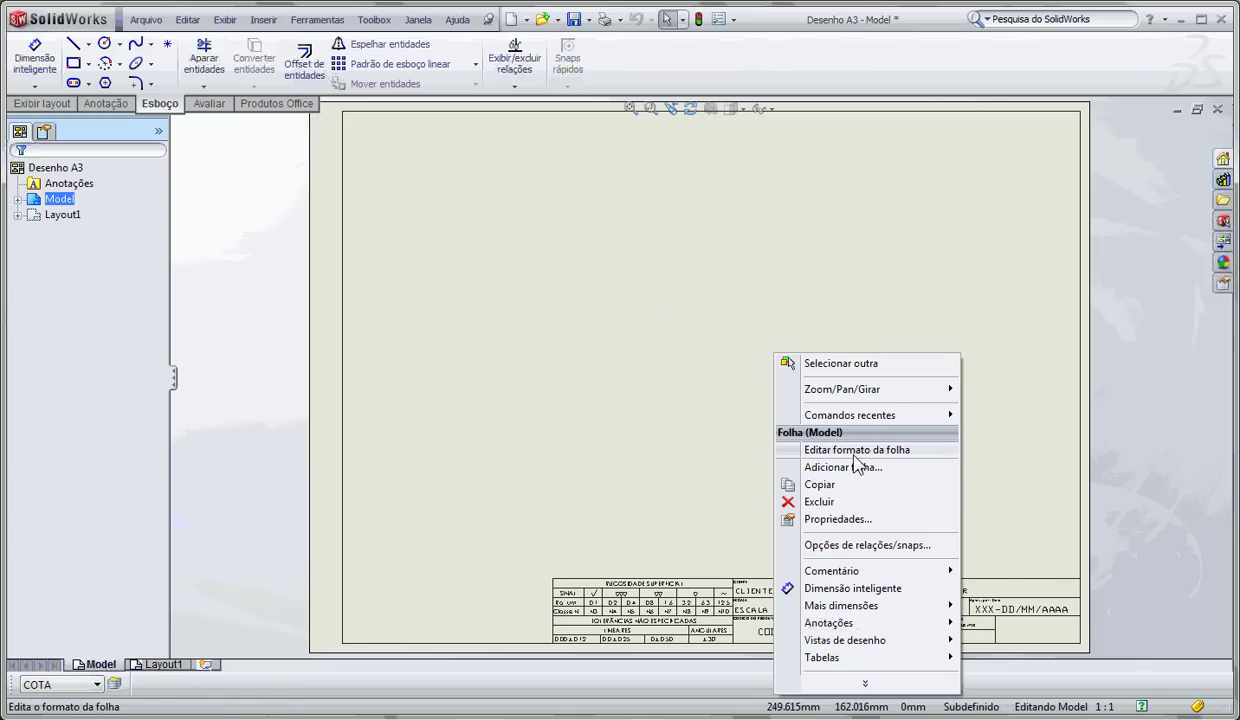
{"action": "left_click", "coordinate": [838, 450]}
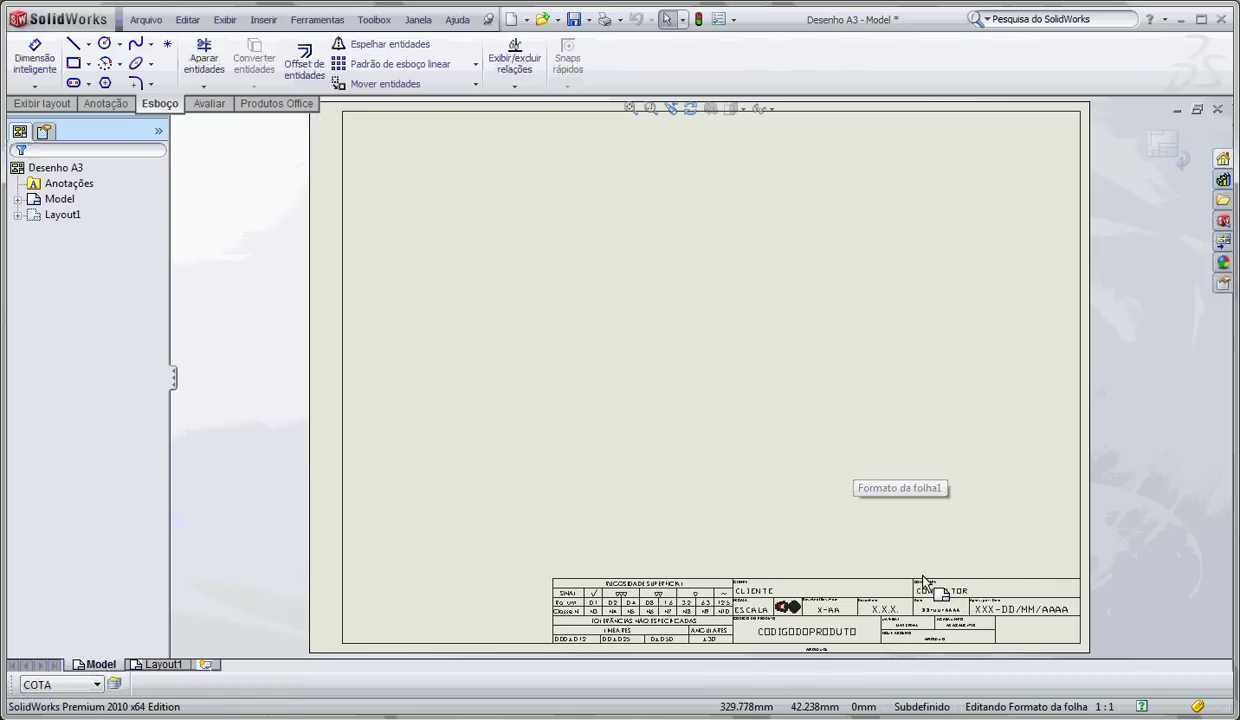
{"action": "scroll", "coordinate": [915, 556], "scroll_direction": "down", "scroll_amount": 5}
{"action": "scroll", "coordinate": [915, 556], "scroll_direction": "down", "scroll_amount": 2}
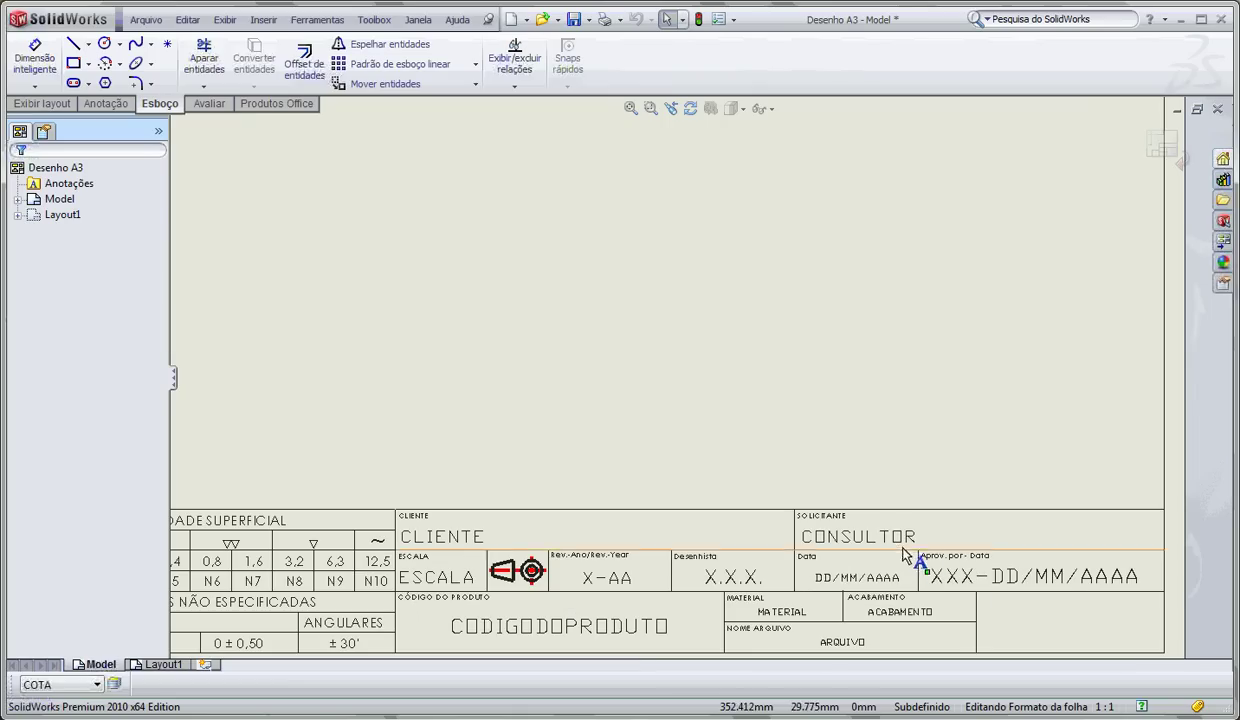
{"action": "scroll", "coordinate": [594, 566], "scroll_direction": "up", "scroll_amount": 2}
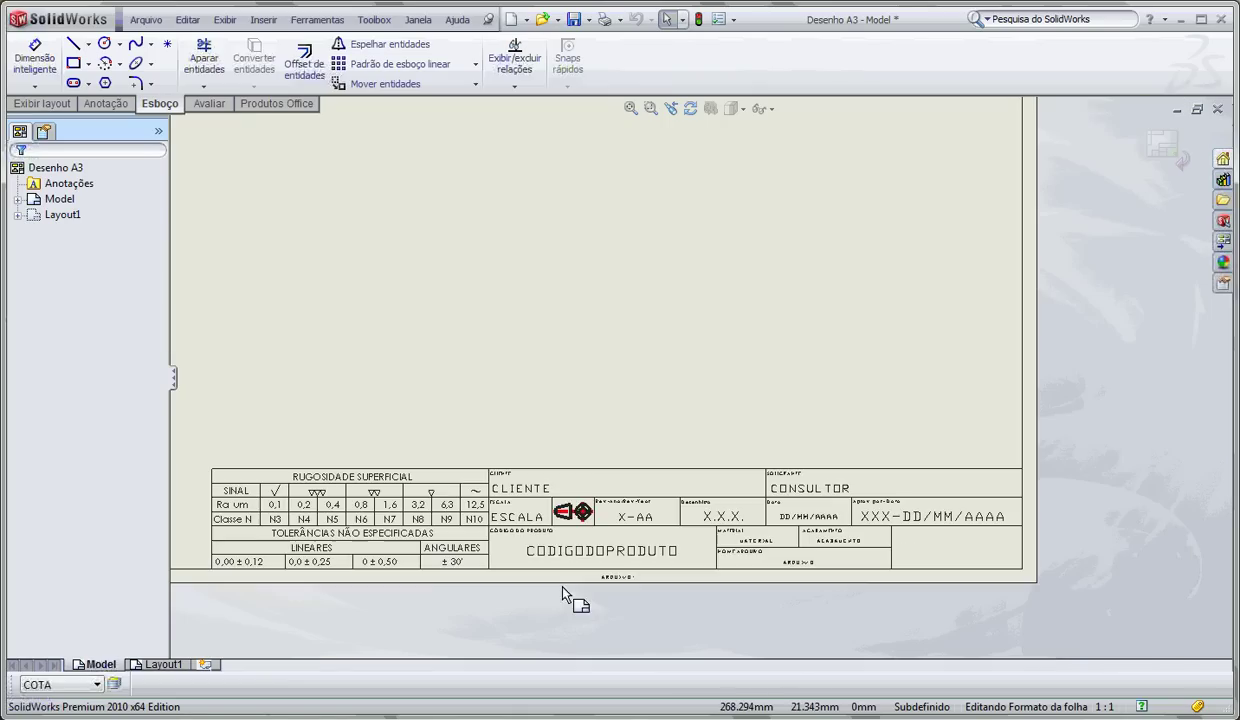
{"action": "scroll", "coordinate": [562, 573], "scroll_direction": "down", "scroll_amount": 2}
{"action": "scroll", "coordinate": [1000, 450], "scroll_direction": "up", "scroll_amount": 3}
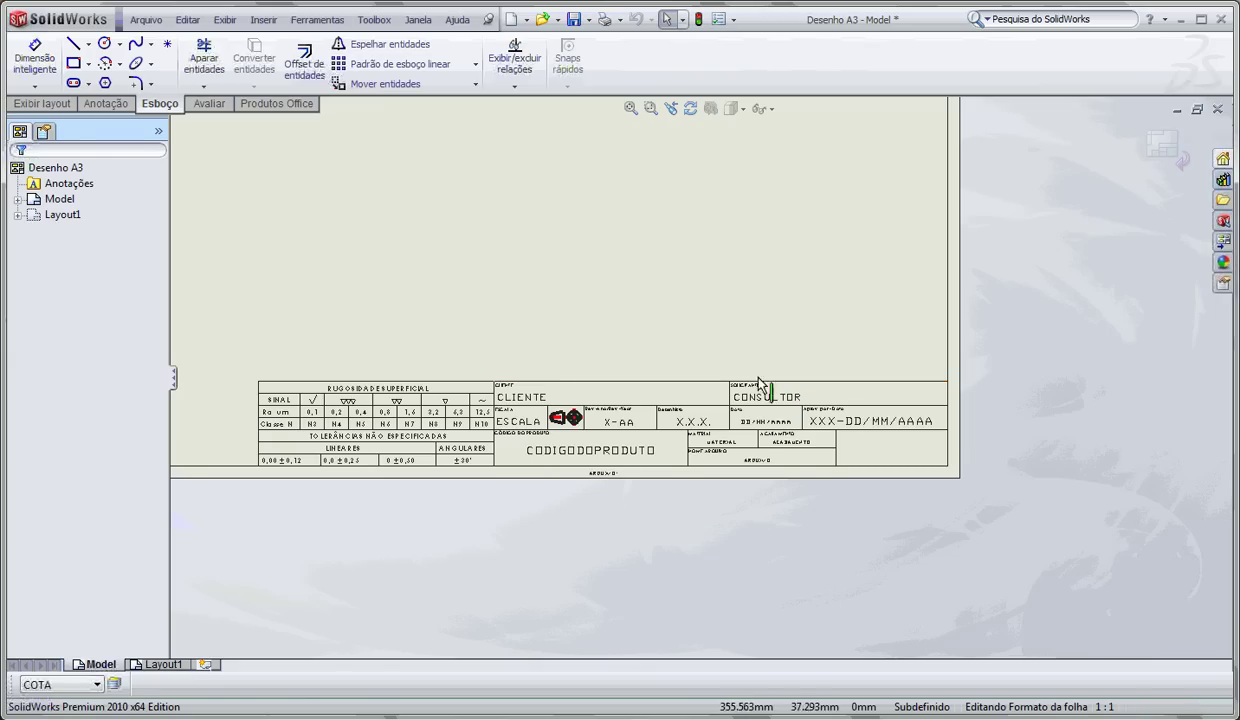
{"action": "scroll", "coordinate": [785, 402], "scroll_direction": "down", "scroll_amount": 2}
{"action": "scroll", "coordinate": [785, 402], "scroll_direction": "down", "scroll_amount": 1}
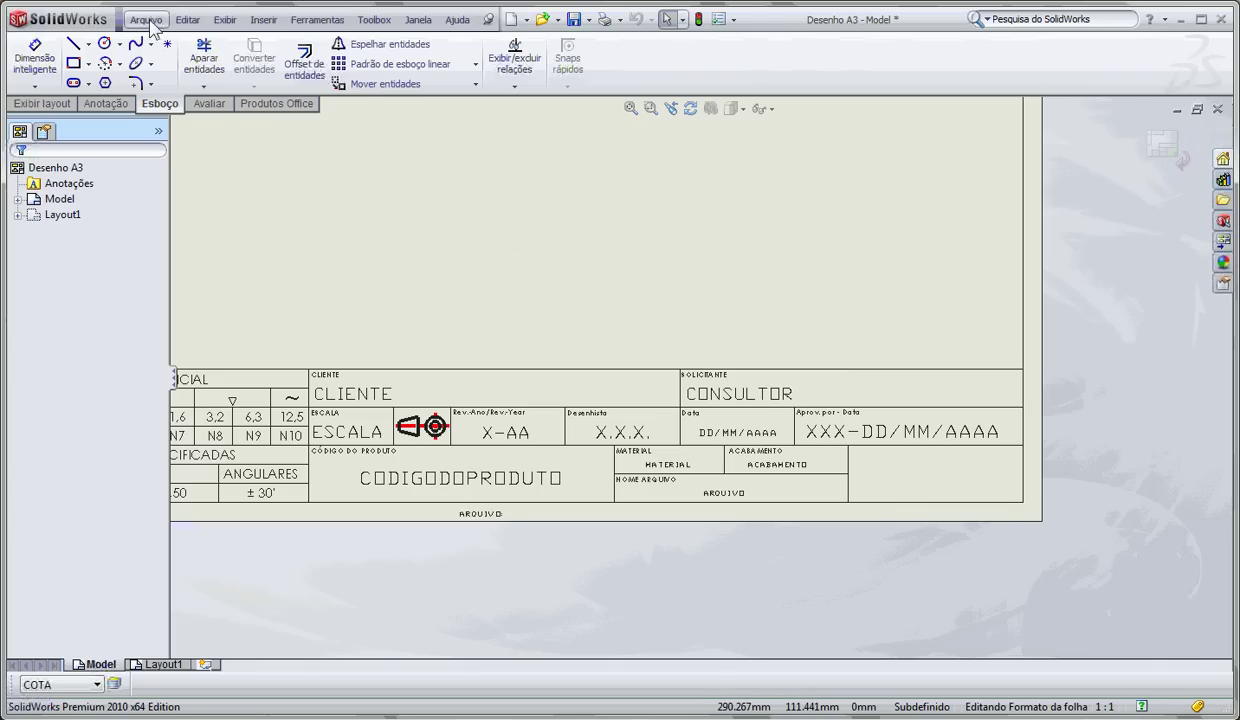
- Insert the image Capture.JPG into the empty lower-right cell of the title block, sized about 37 by 14 mm
{"action": "left_click", "coordinate": [225, 20]}
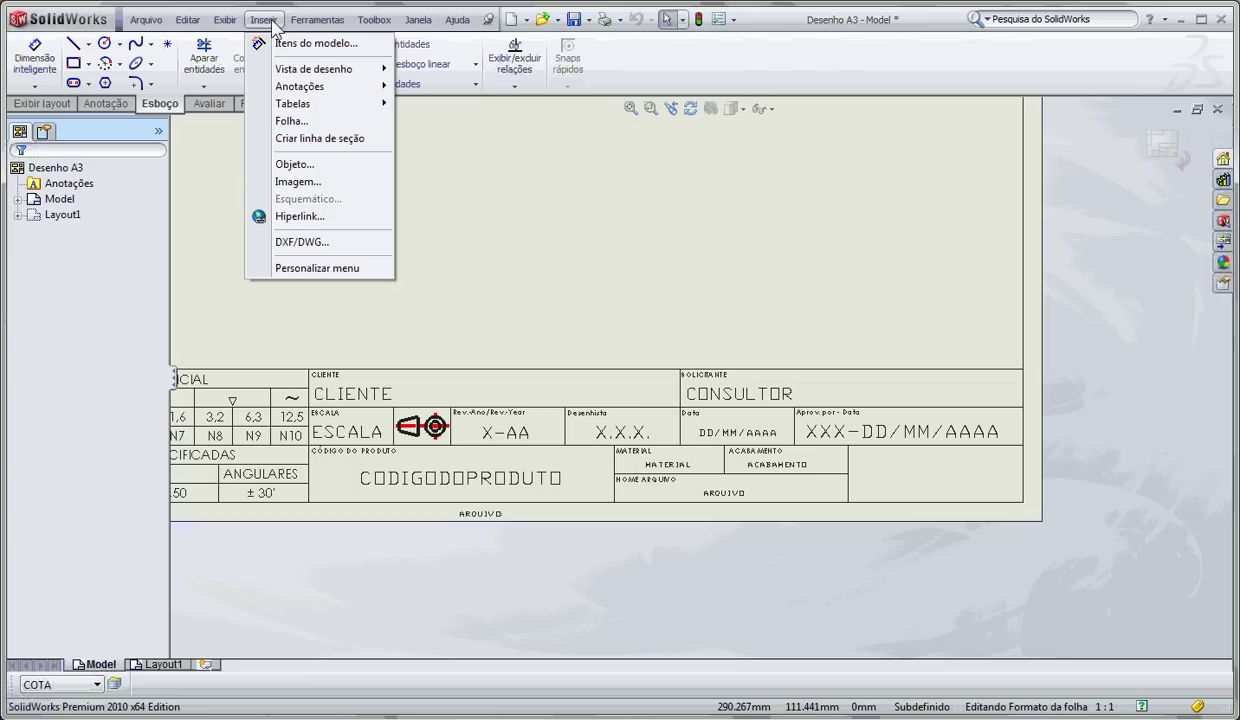
{"action": "left_click", "coordinate": [333, 184]}
{"action": "left_click", "coordinate": [523, 215]}
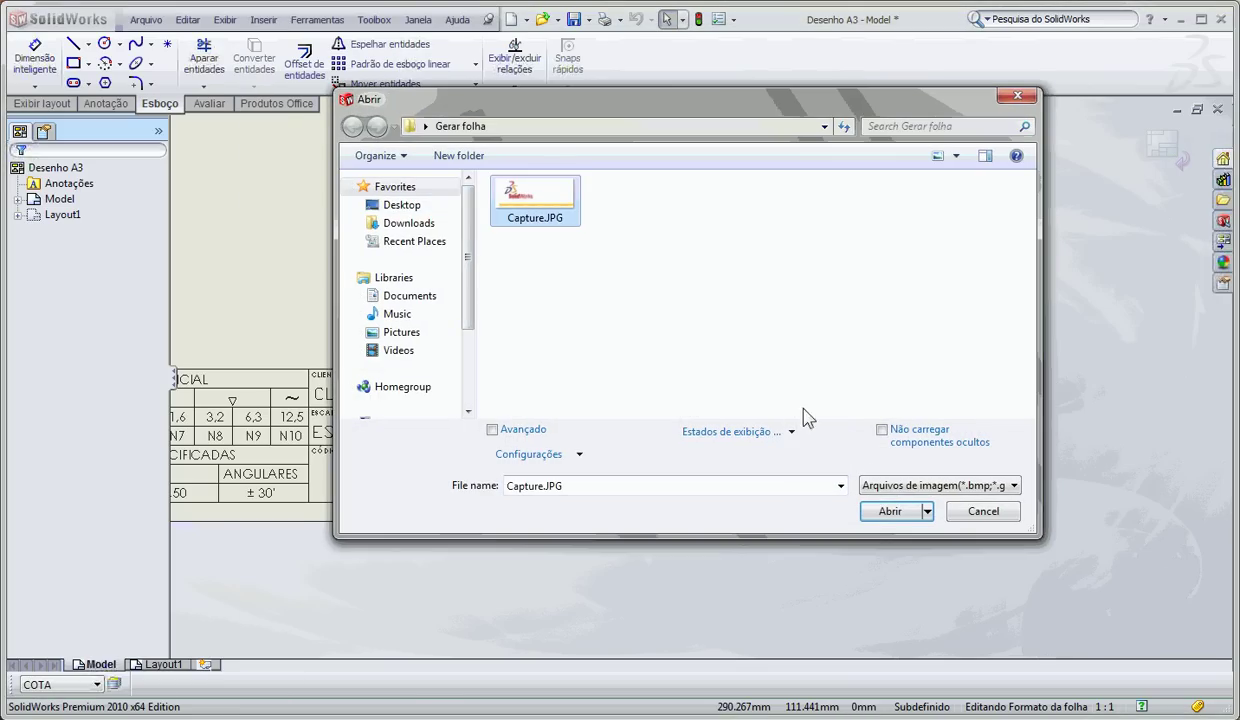
{"action": "left_click", "coordinate": [889, 511]}
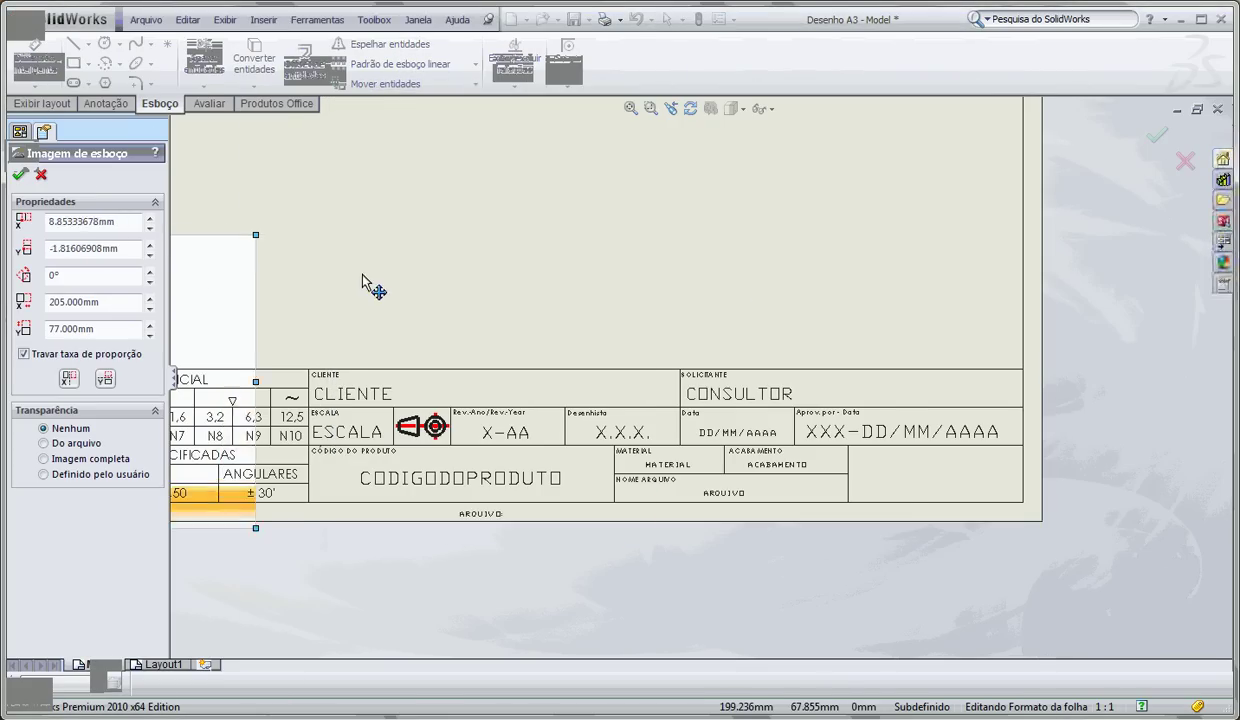
{"action": "mouse_move", "coordinate": [901, 231]}
{"action": "left_mouse_down"}
{"action": "mouse_move", "coordinate": [847, 280]}
{"action": "mouse_move", "coordinate": [498, 490]}
{"action": "mouse_move", "coordinate": [384, 502]}
{"action": "mouse_move", "coordinate": [705, 405]}
{"action": "mouse_move", "coordinate": [1095, 420]}
{"action": "mouse_move", "coordinate": [1060, 445]}
{"action": "mouse_move", "coordinate": [990, 458]}
{"action": "mouse_move", "coordinate": [1047, 462]}
{"action": "mouse_move", "coordinate": [974, 472]}
{"action": "left_mouse_up"}
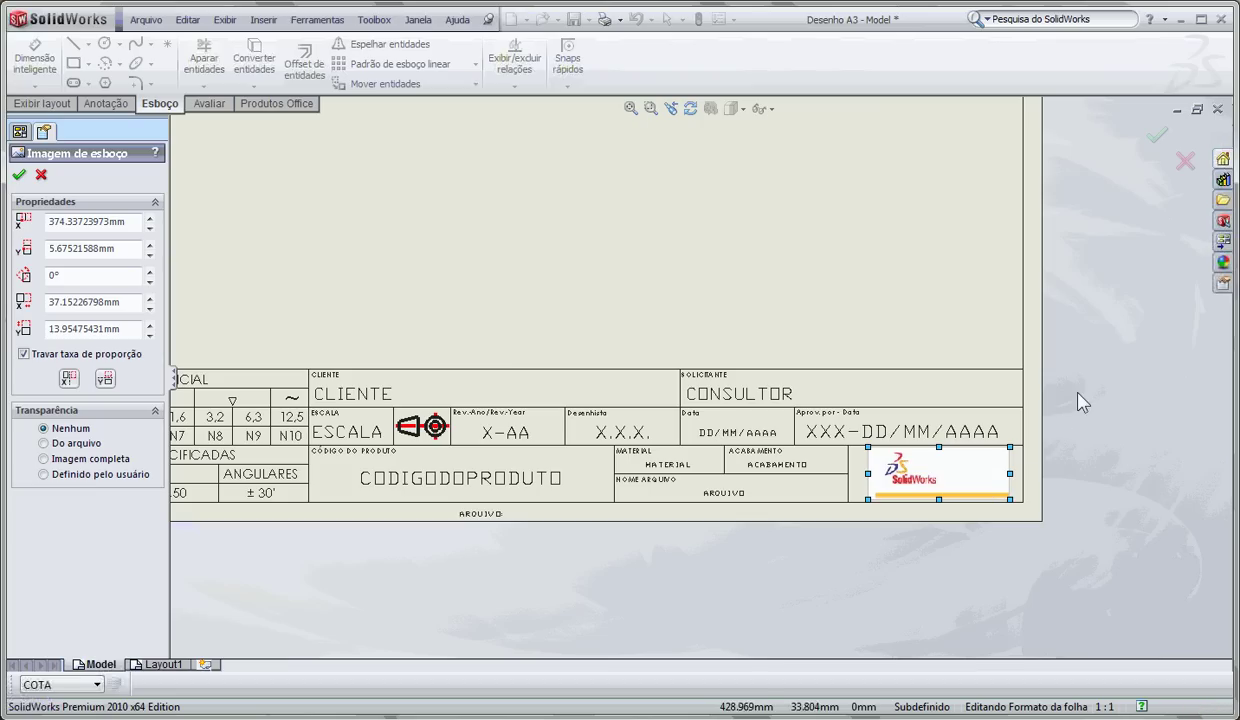
{"action": "left_click", "coordinate": [18, 175]}
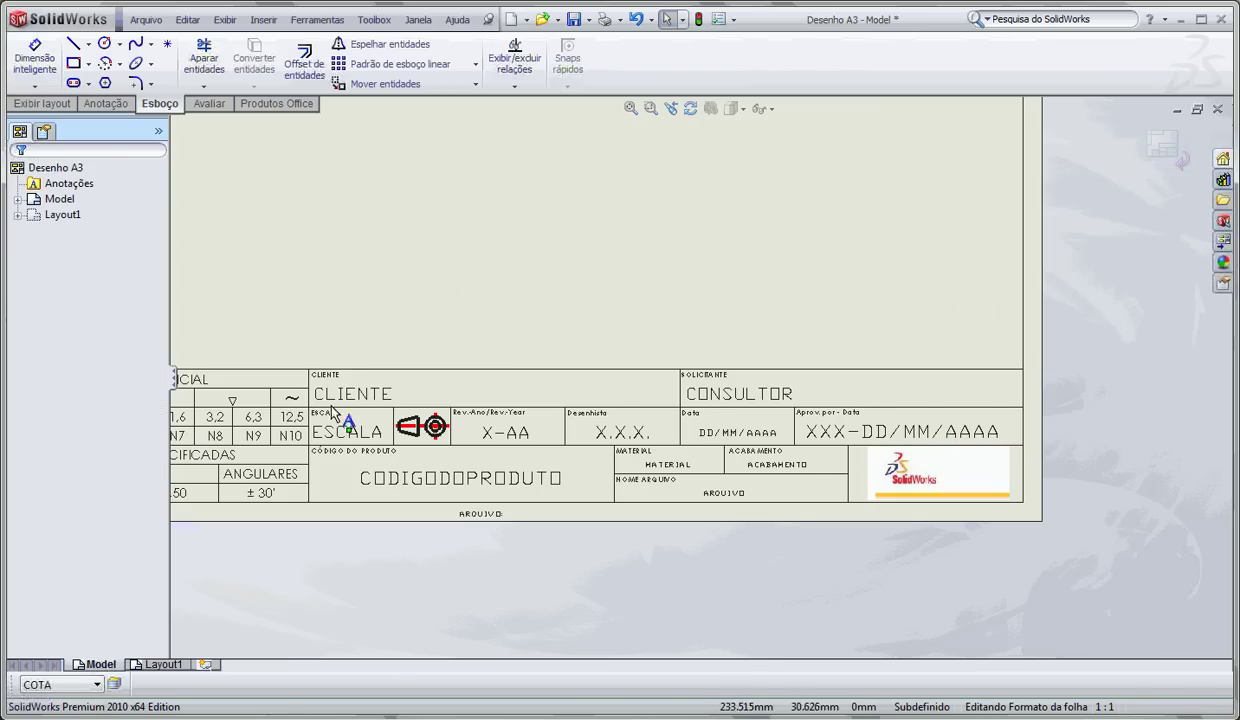
- Look over the title block fields and exit sheet format editing, returning to the Model sheet
{"action": "scroll", "coordinate": [370, 418], "scroll_direction": "down", "scroll_amount": 1}
{"action": "scroll", "coordinate": [501, 435], "scroll_direction": "down", "scroll_amount": 3}
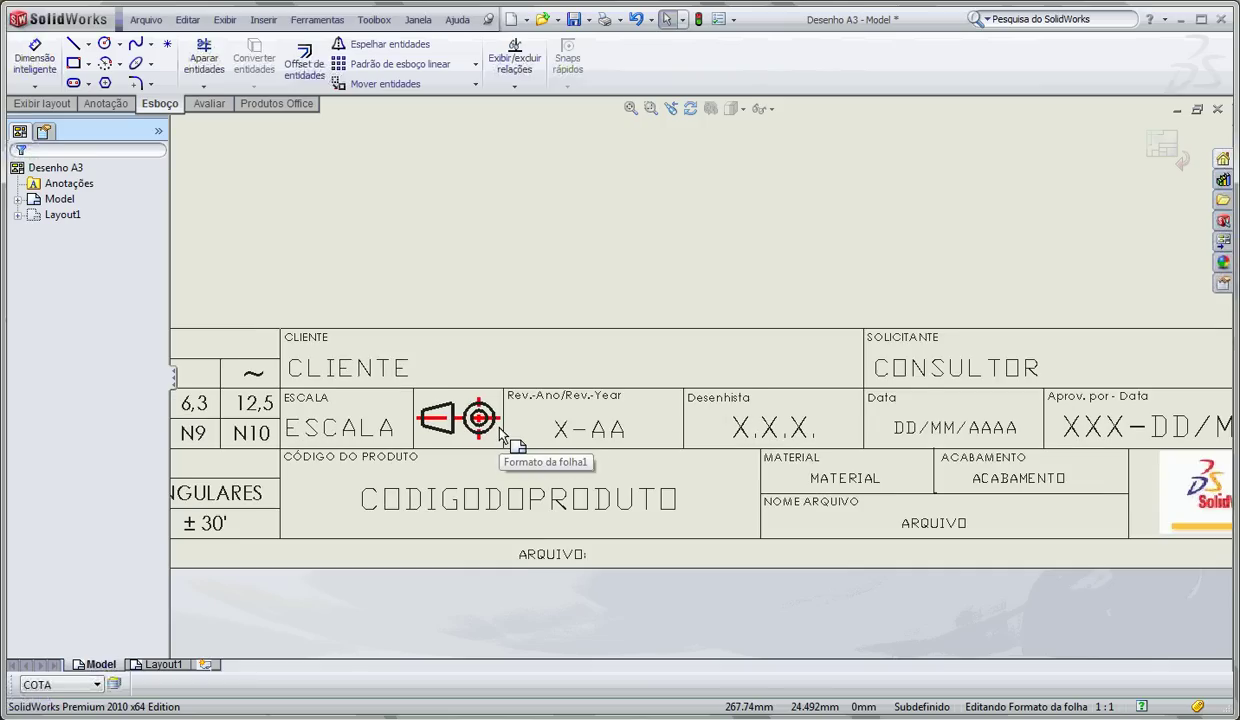
{"action": "scroll", "coordinate": [581, 435], "scroll_direction": "up", "scroll_amount": 3}
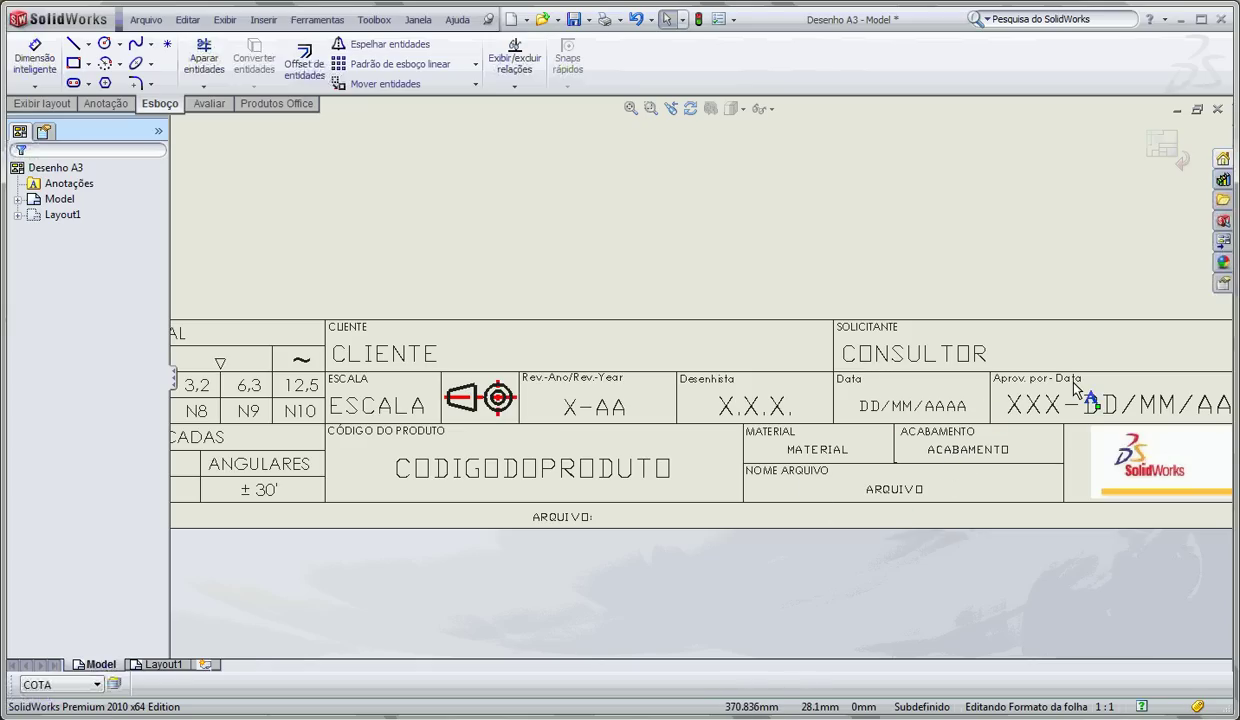
{"action": "left_click", "coordinate": [1162, 148]}
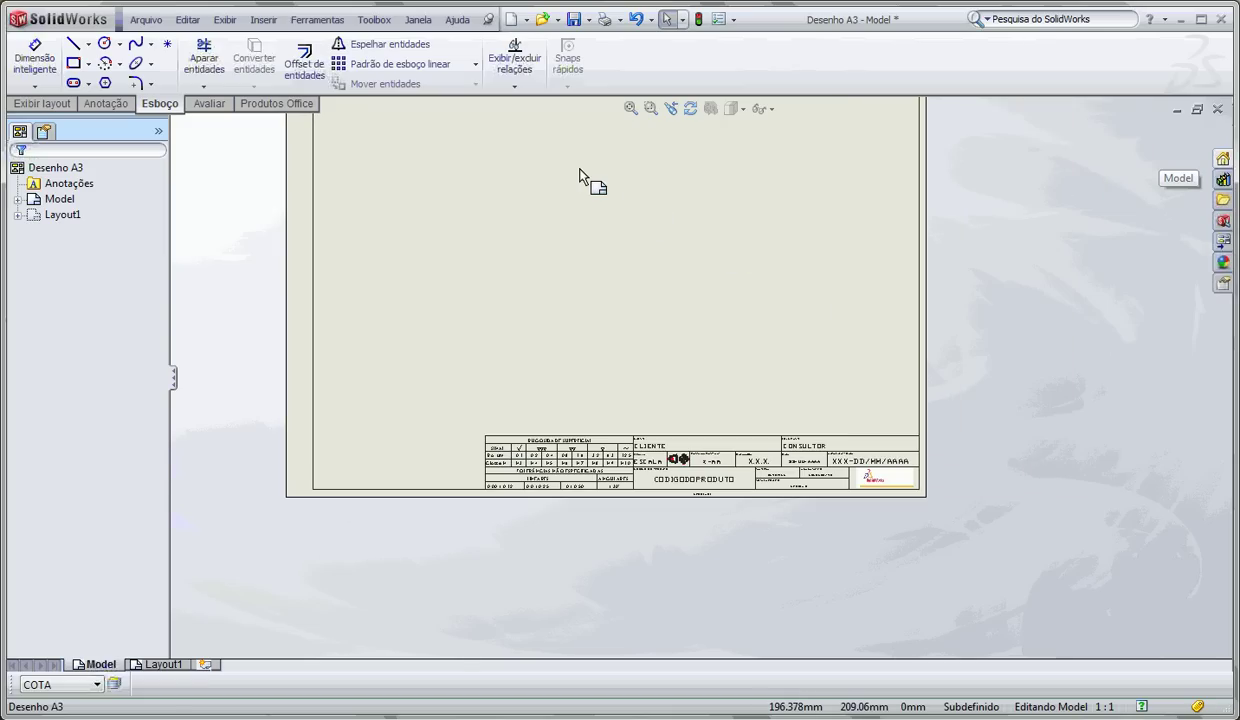
- Switch to the Peça mm.PRTDOT document and sketch a circle of about 50.6 mm radius centred on the origin on Plano superior
{"action": "key", "text": "ctrl+Tab"}
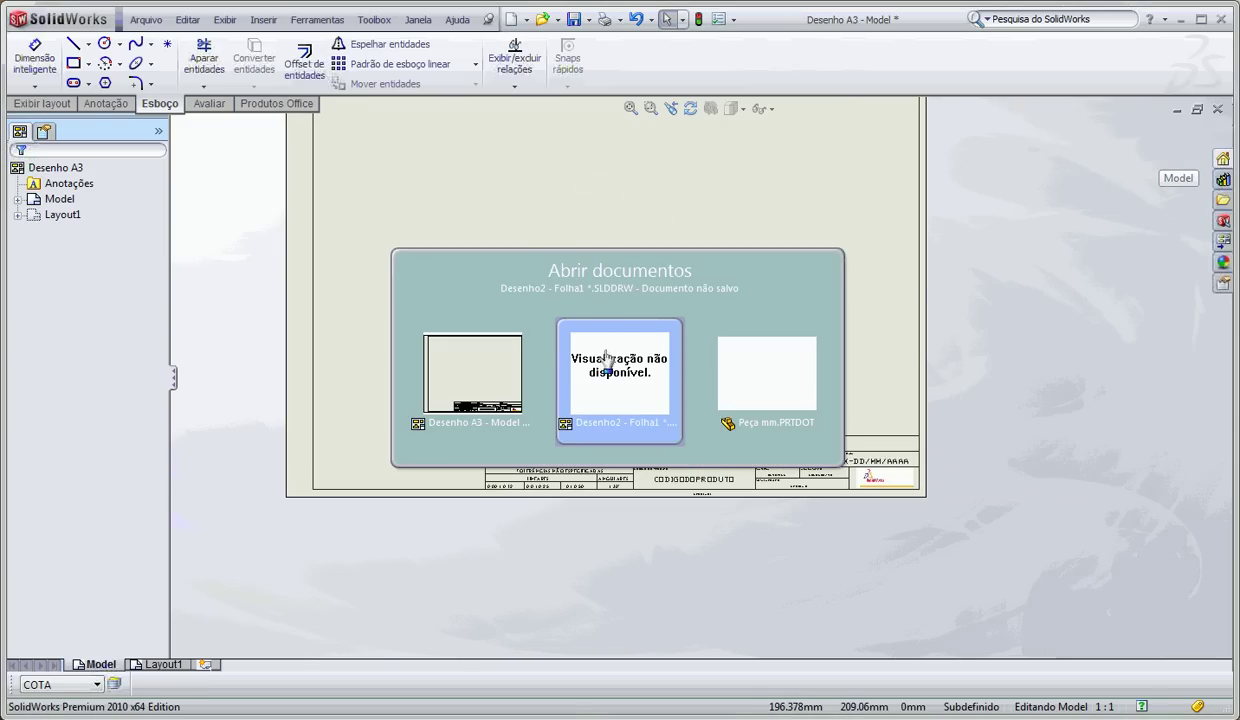
{"action": "left_click", "coordinate": [725, 377]}
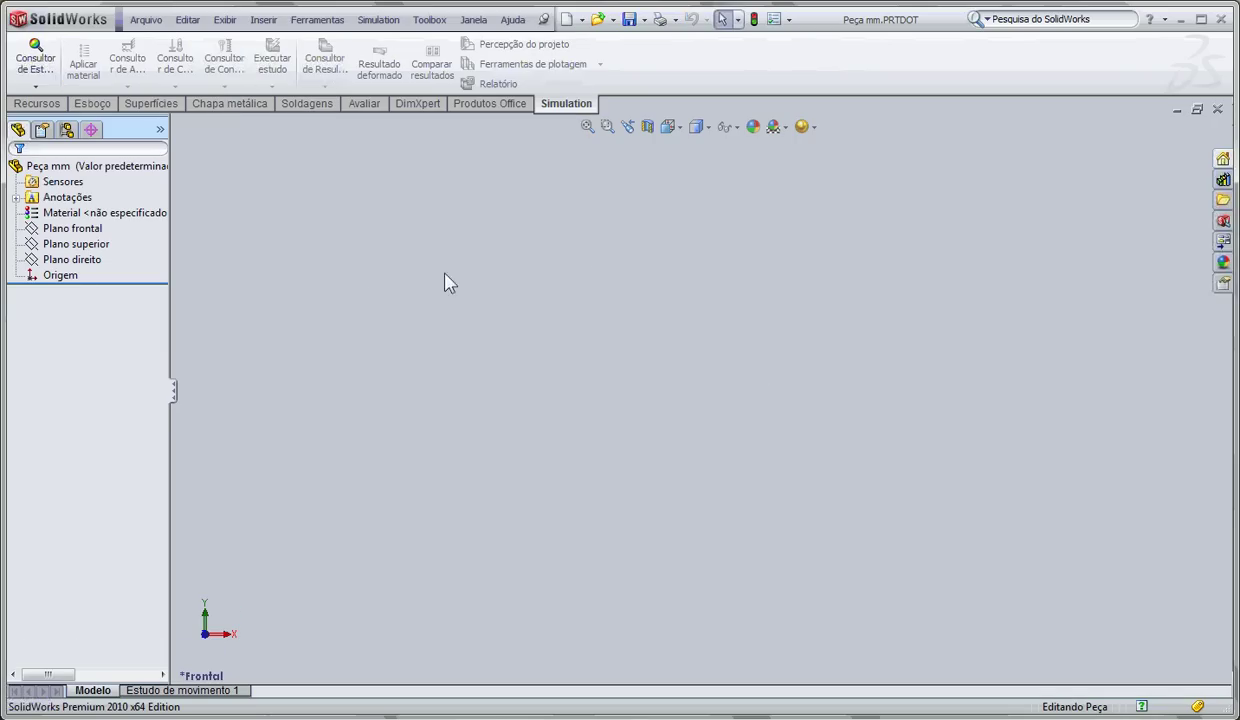
{"action": "left_click", "coordinate": [80, 246]}
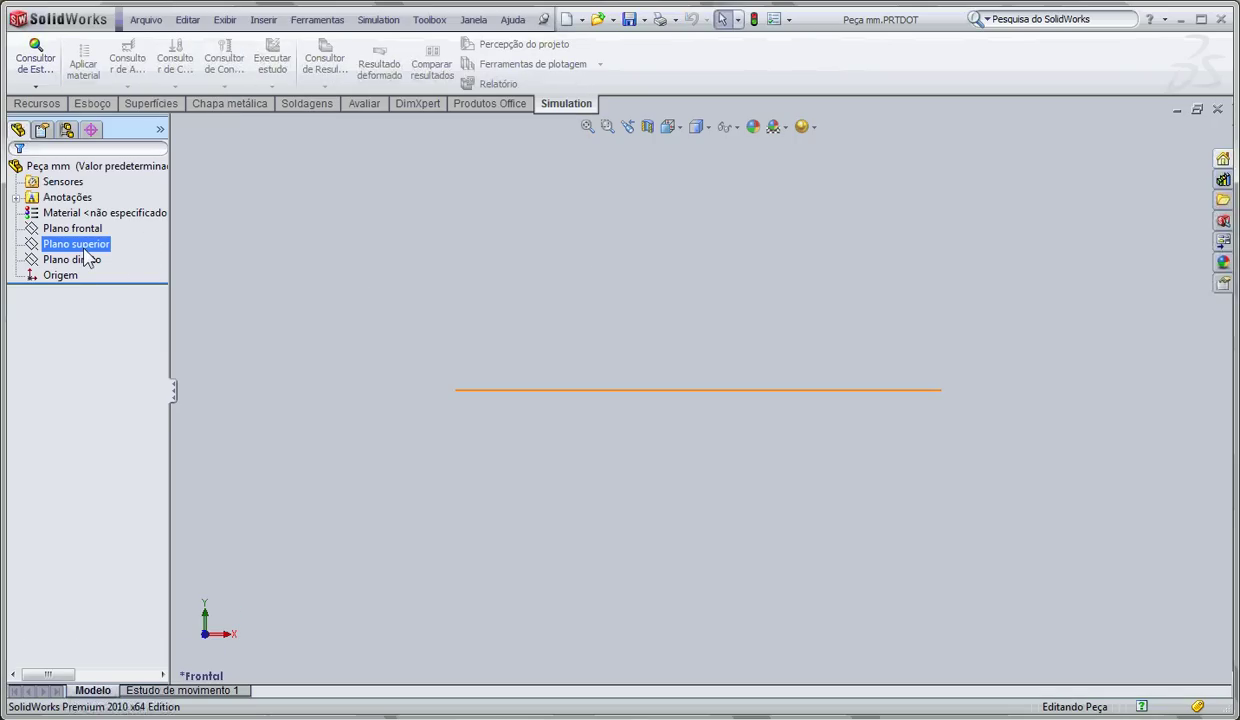
{"action": "left_click", "coordinate": [92, 222]}
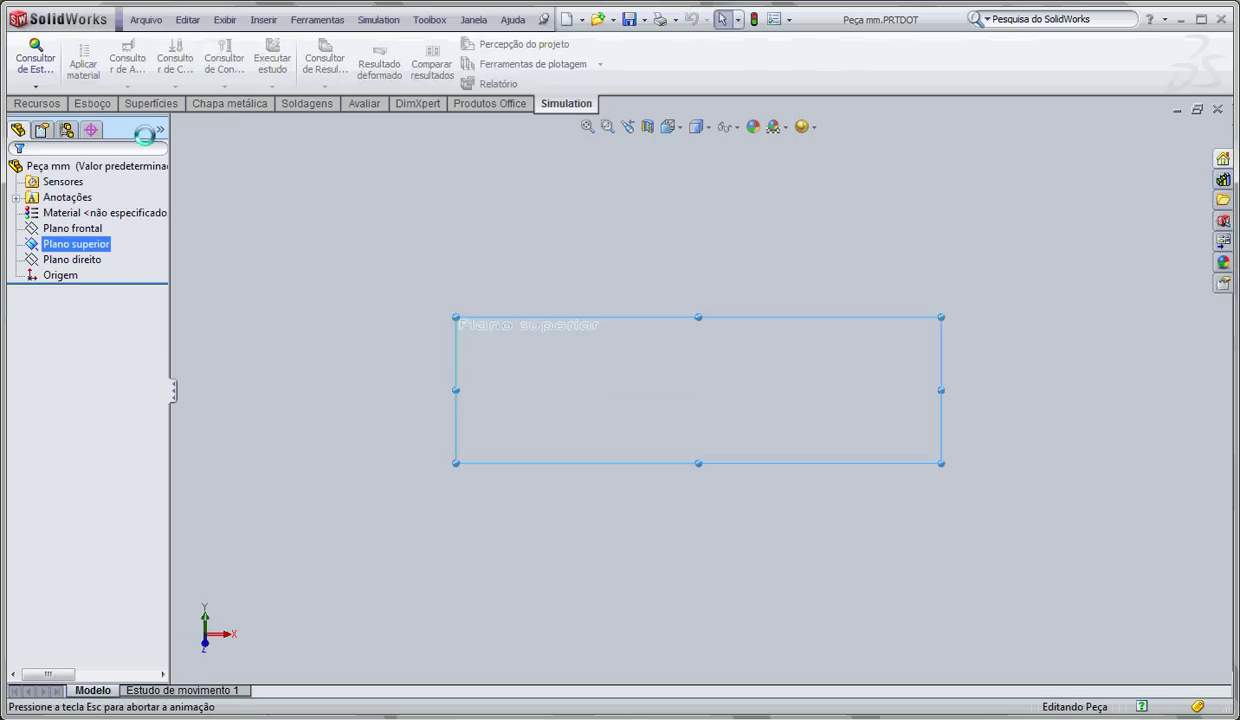
{"action": "left_click", "coordinate": [145, 43]}
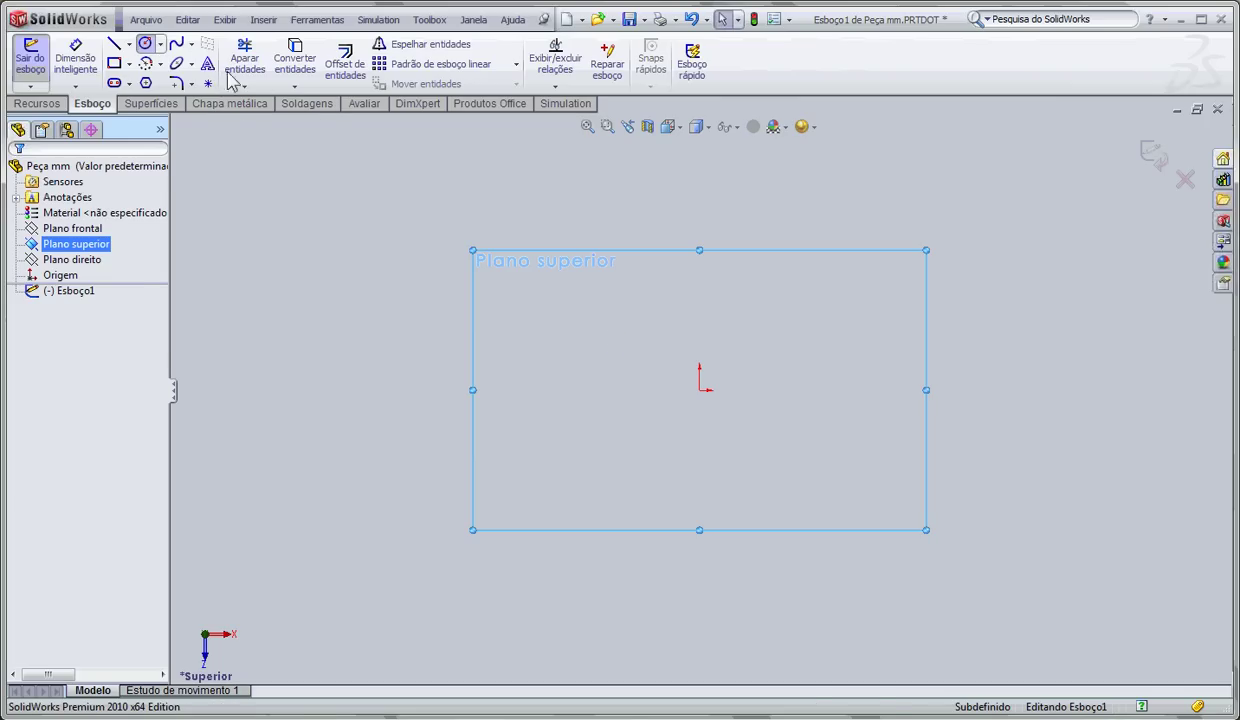
{"action": "left_click", "coordinate": [699, 390]}
{"action": "left_click", "coordinate": [831, 362]}
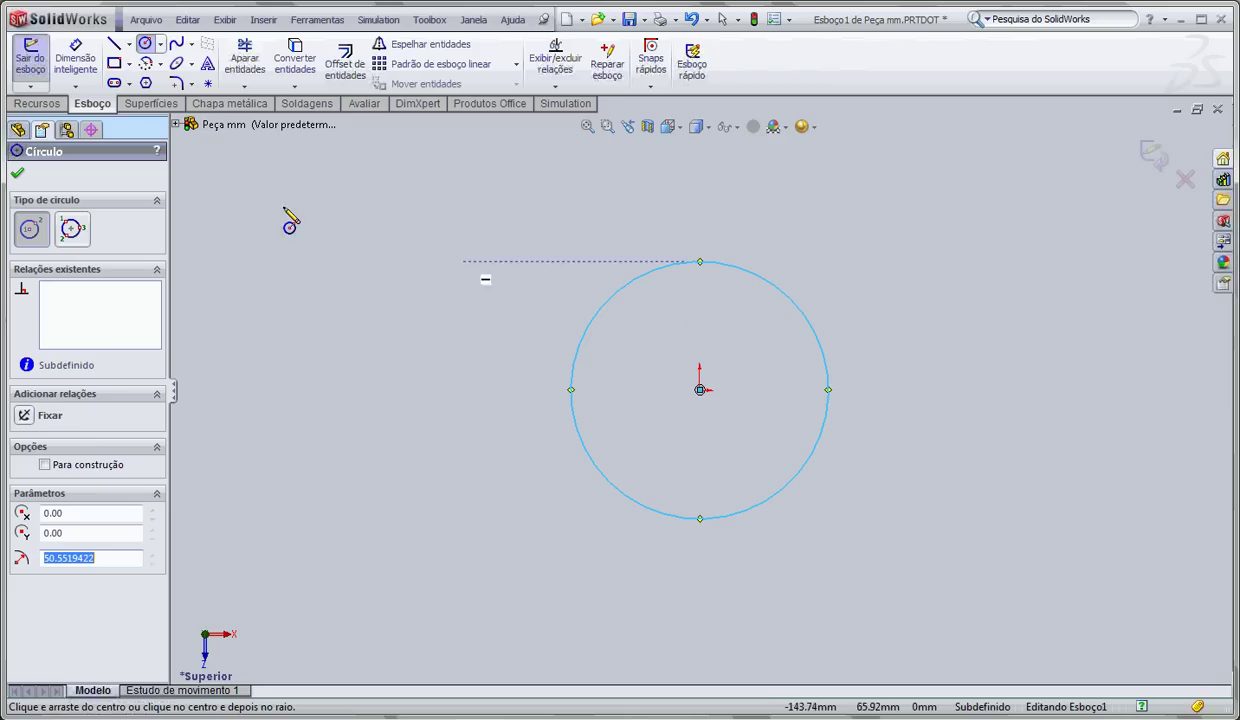
- Extrude the circle as a blind boss with a depth of 10 mm
{"action": "left_click", "coordinate": [37, 103]}
{"action": "left_click", "coordinate": [45, 63]}
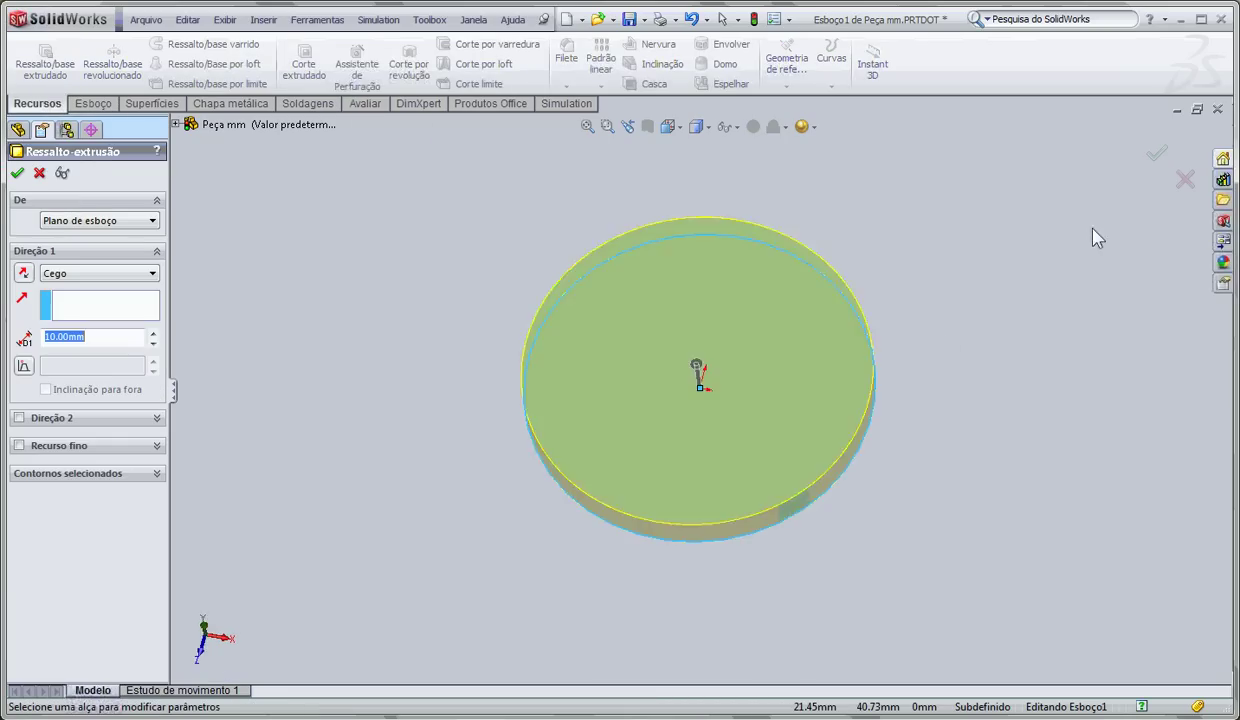
{"action": "left_click", "coordinate": [1157, 149]}
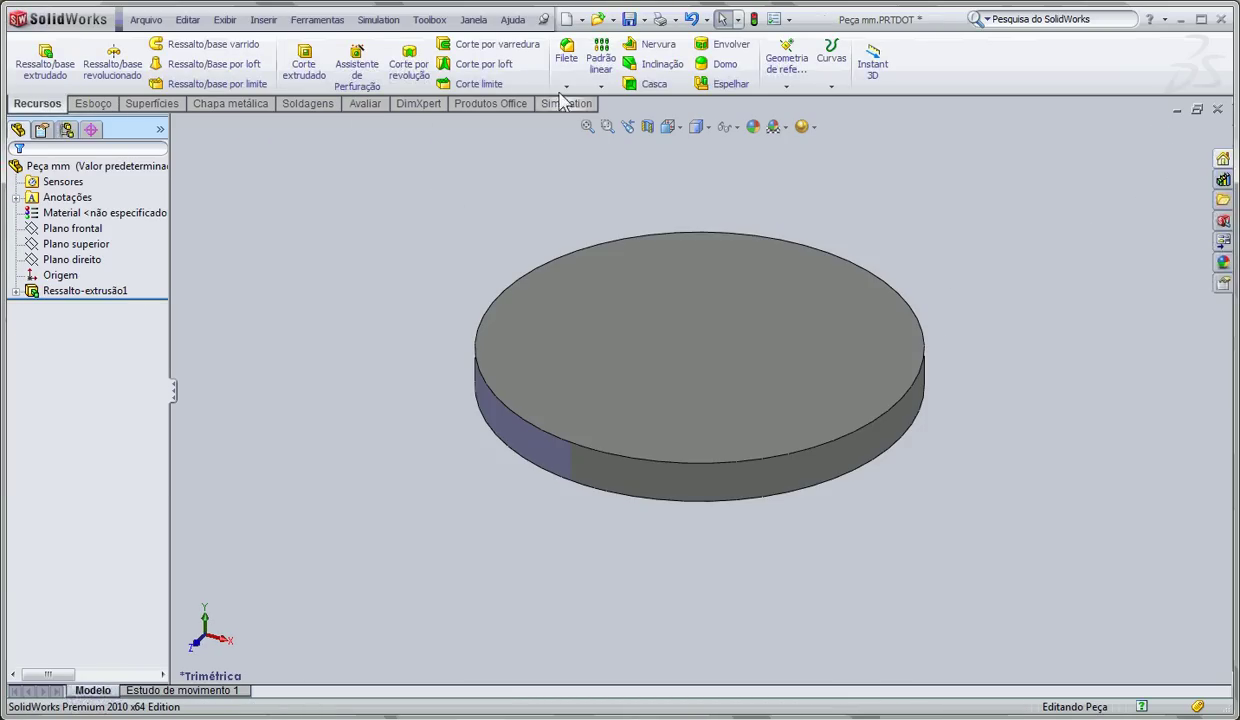